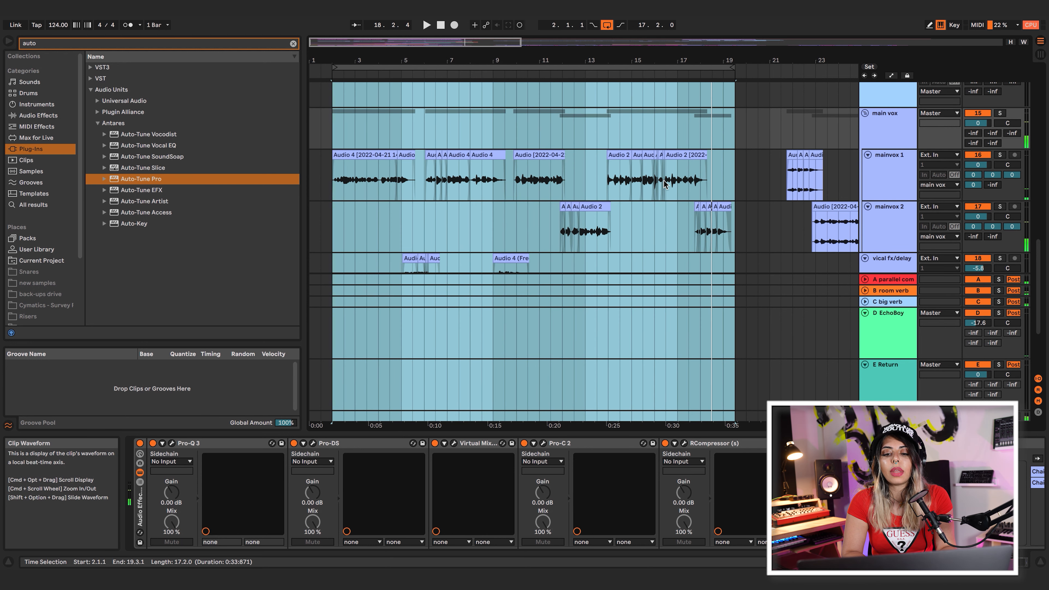
Solo the main vox group and play the vocals from the start of the first mainvox 1 clip at 2.1.1.
scroll(664, 184, "up", 2)
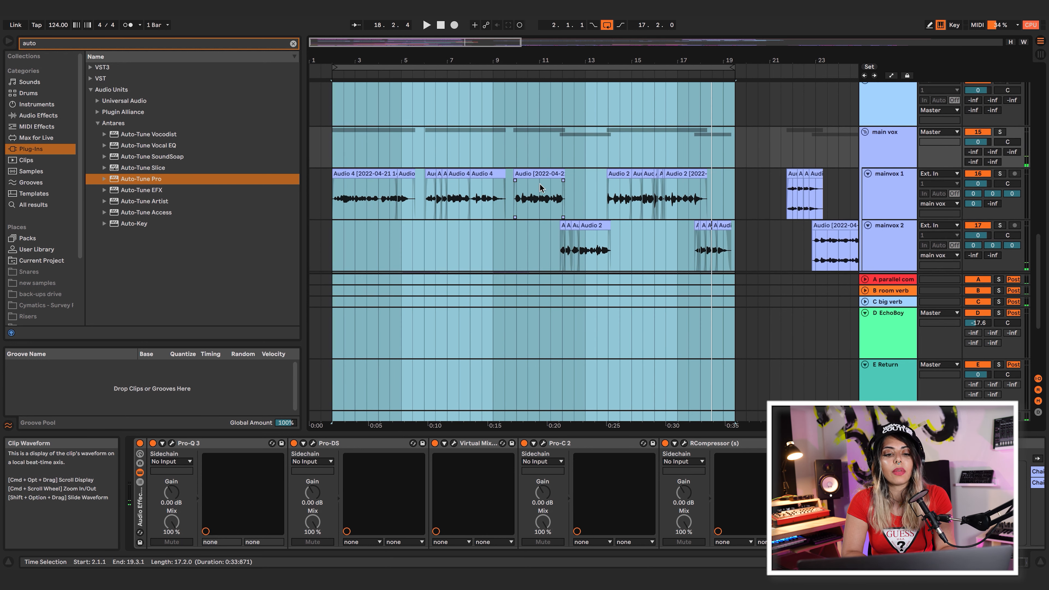
left_click(1000, 132)
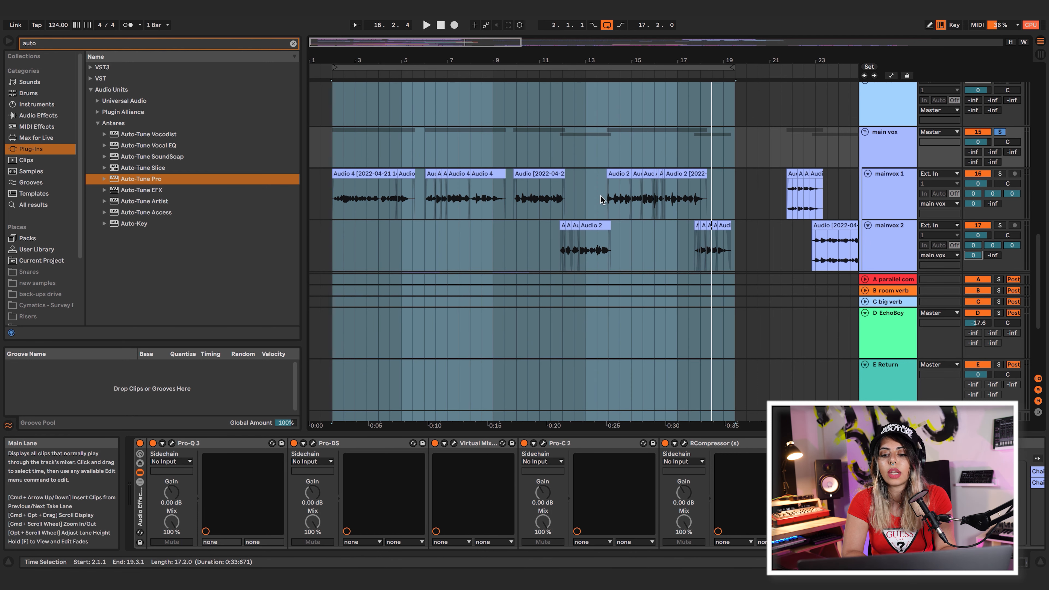
scroll(601, 200, "down", 1)
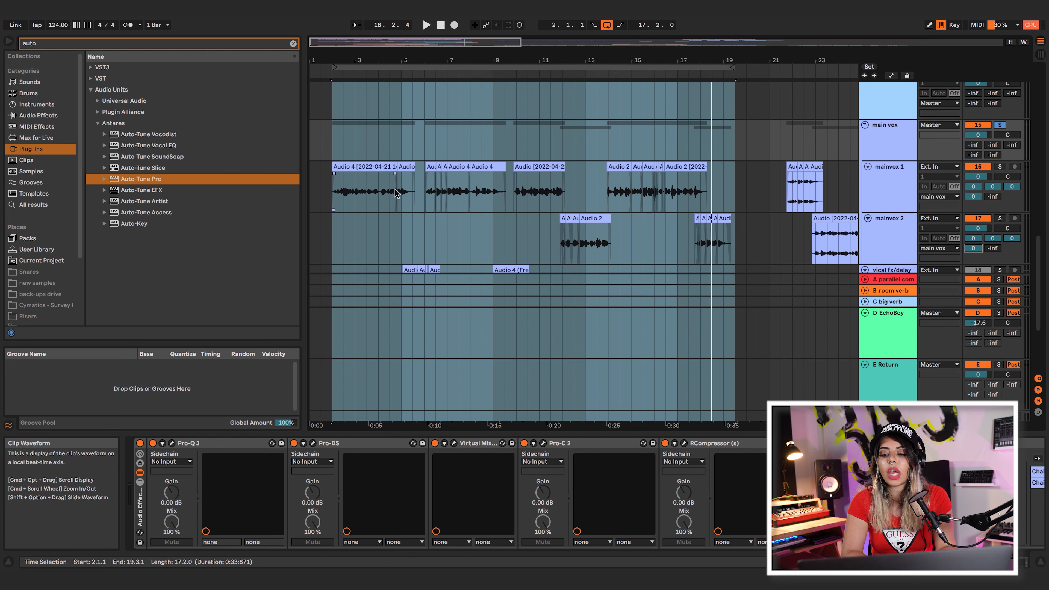
left_click(334, 182)
key("space")
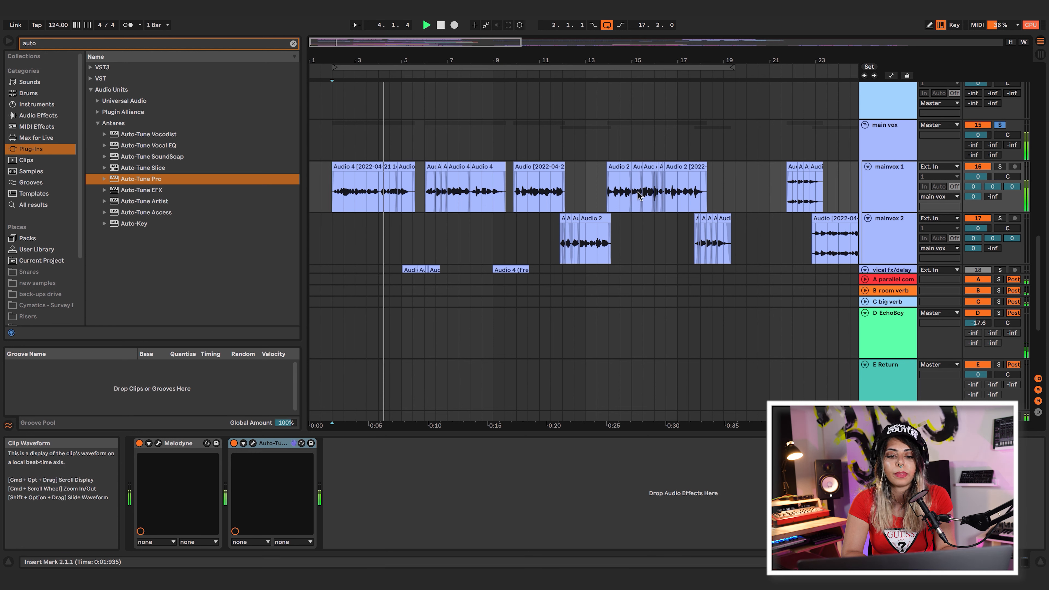
Bypass the whole Audio Effect Rack on the main vox group while the vocal plays.
left_click(873, 145)
scroll(253, 473, "left", 6)
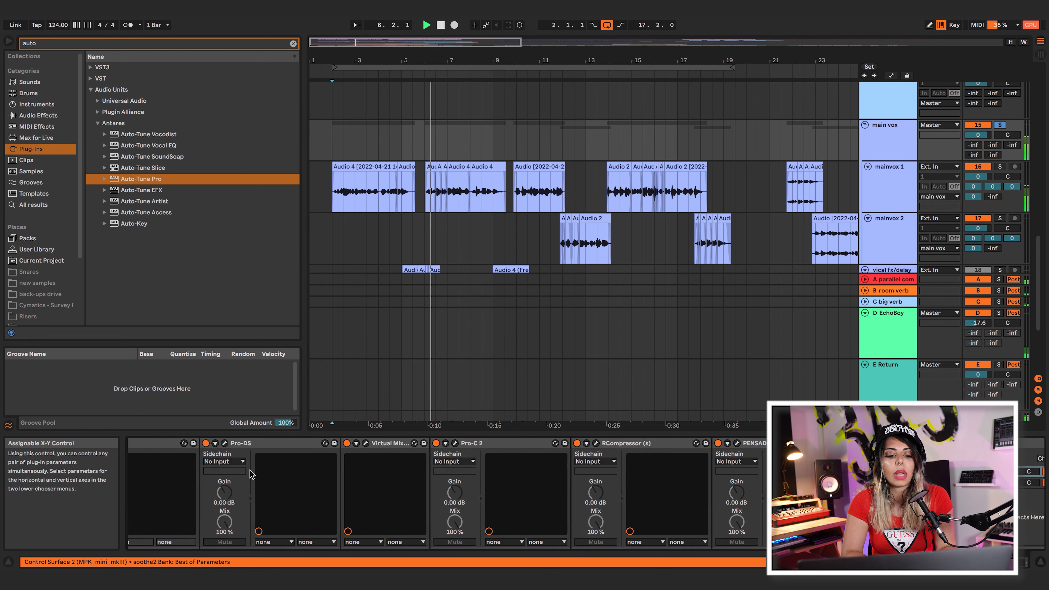
left_click(140, 443)
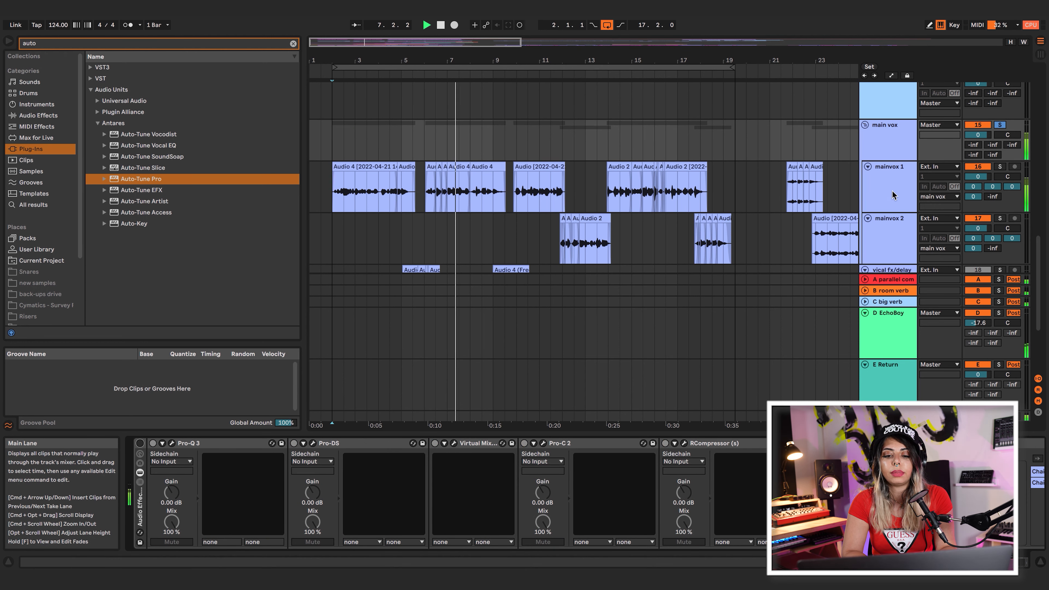
Deactivate all five return tracks: A parallel com, B room verb, C big verb, D EchoBoy and E Return.
left_click(978, 280)
left_click(978, 291)
left_click(978, 302)
left_click(978, 313)
left_click(978, 364)
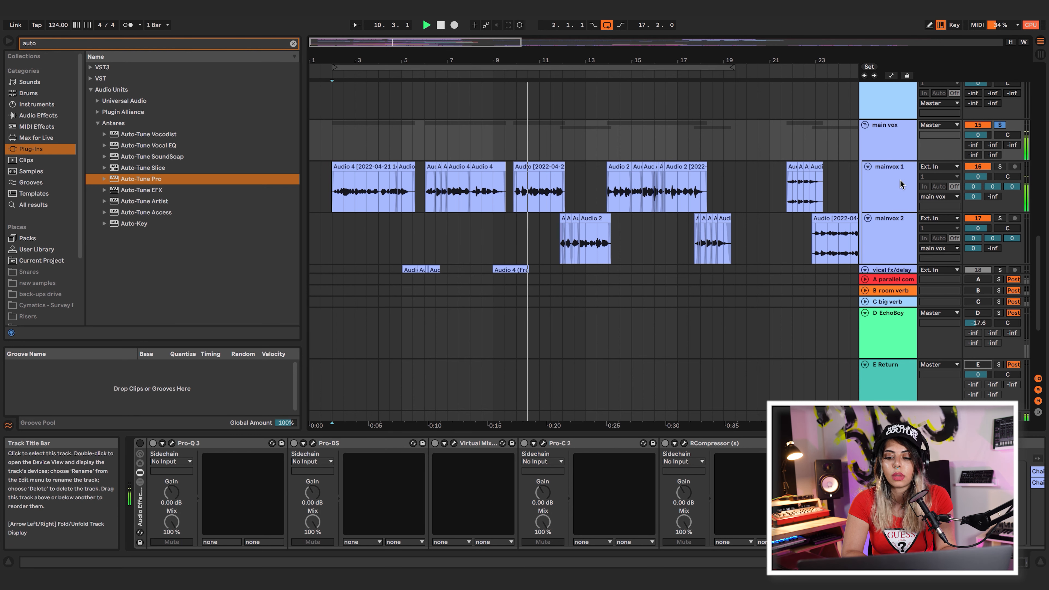
Inspect the mainvox 1 and mainvox 2 device chains, and zoom in on the first mainvox 1 clip with the insert marker at 2.1.1.
left_click(885, 199)
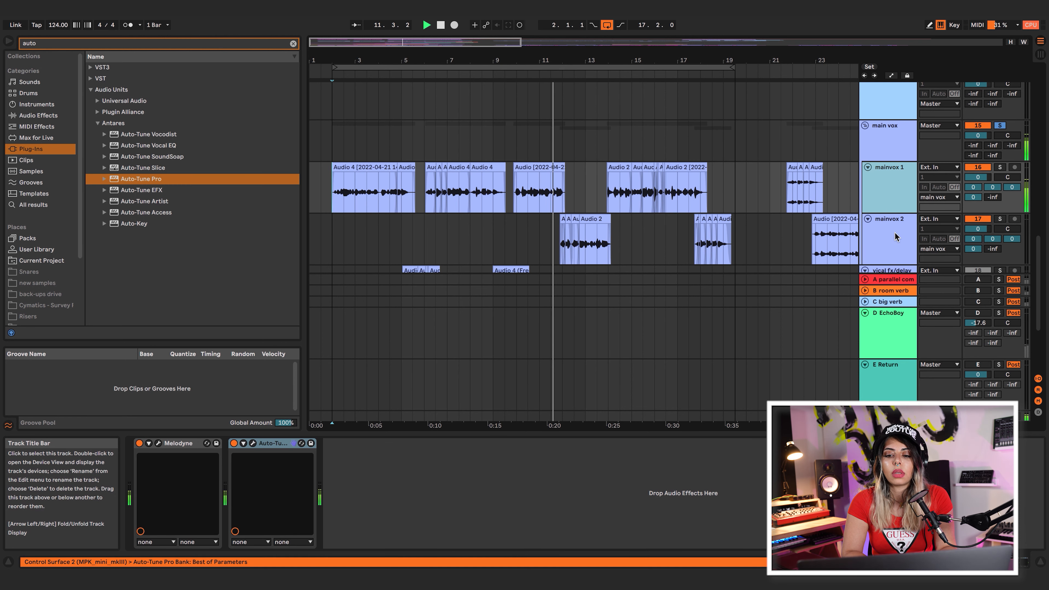
left_click(896, 234)
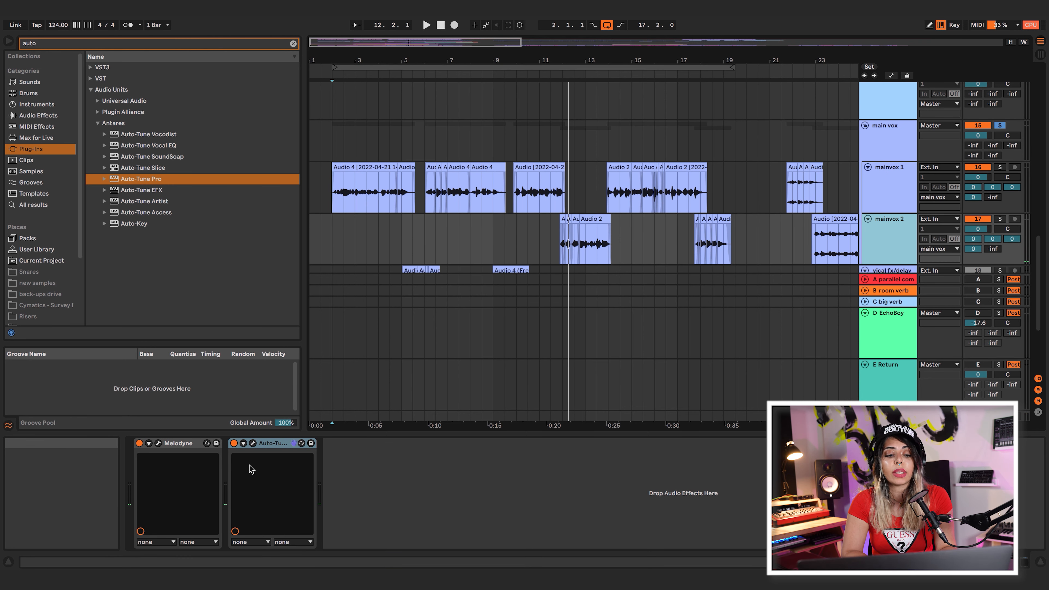
left_click(334, 187)
key("plus")
key("plus")
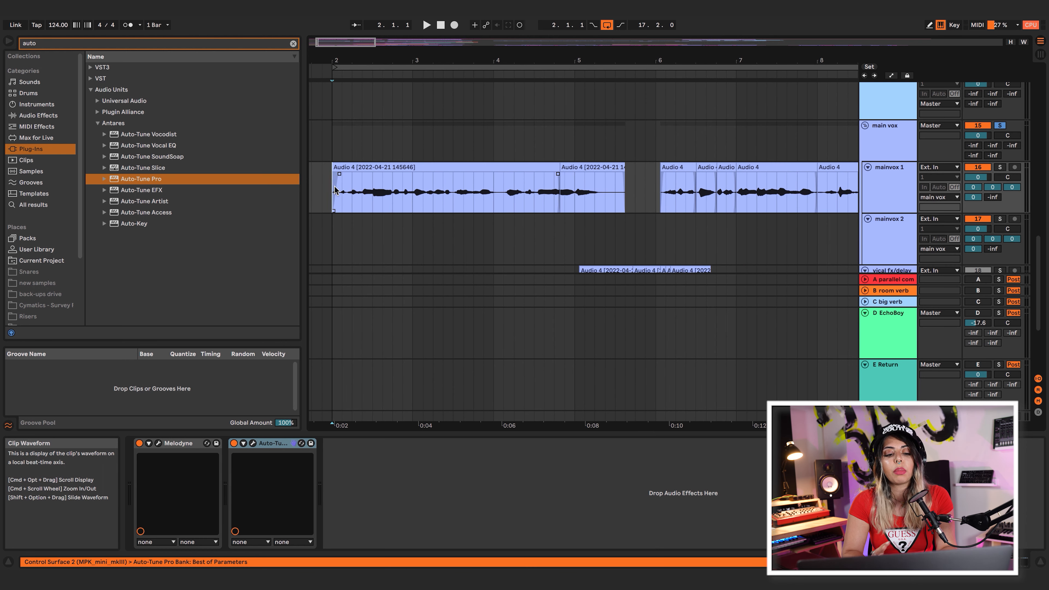
scroll(393, 206, "up", 2)
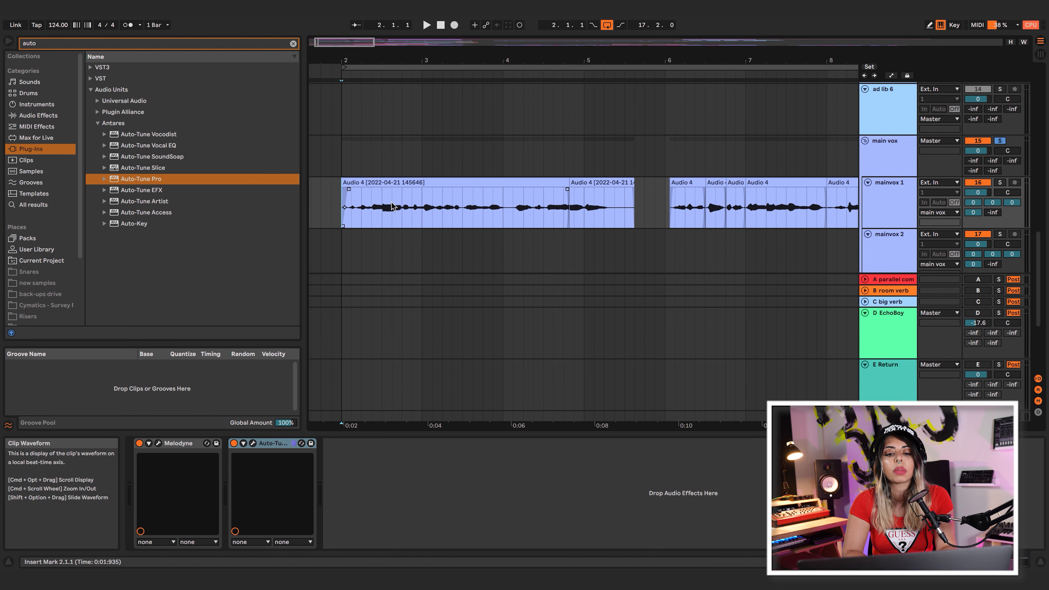
scroll(392, 202, "right", 2)
scroll(391, 203, "up", 1)
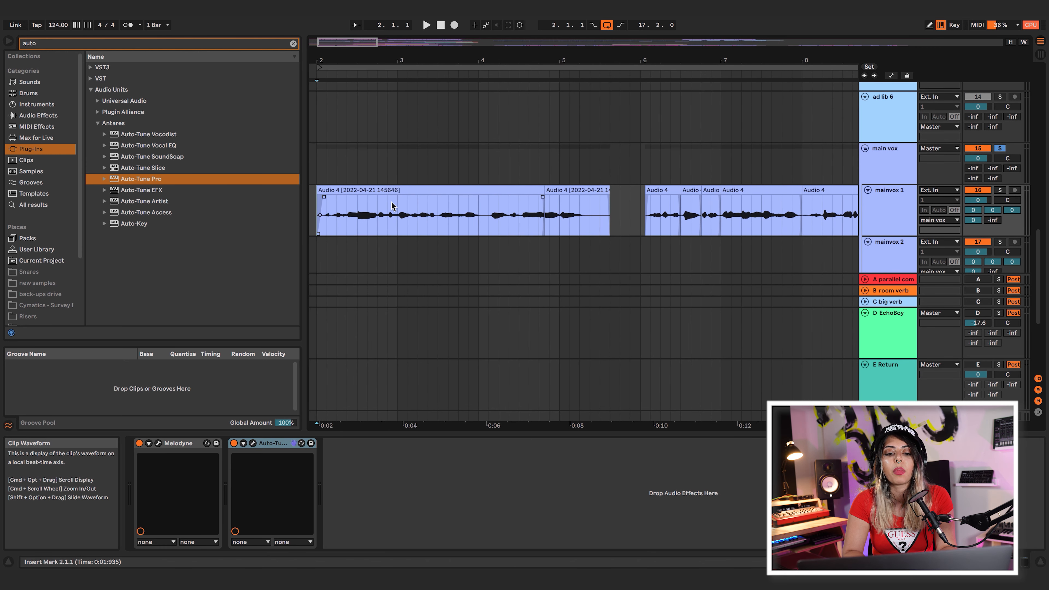
scroll(391, 201, "left", 4)
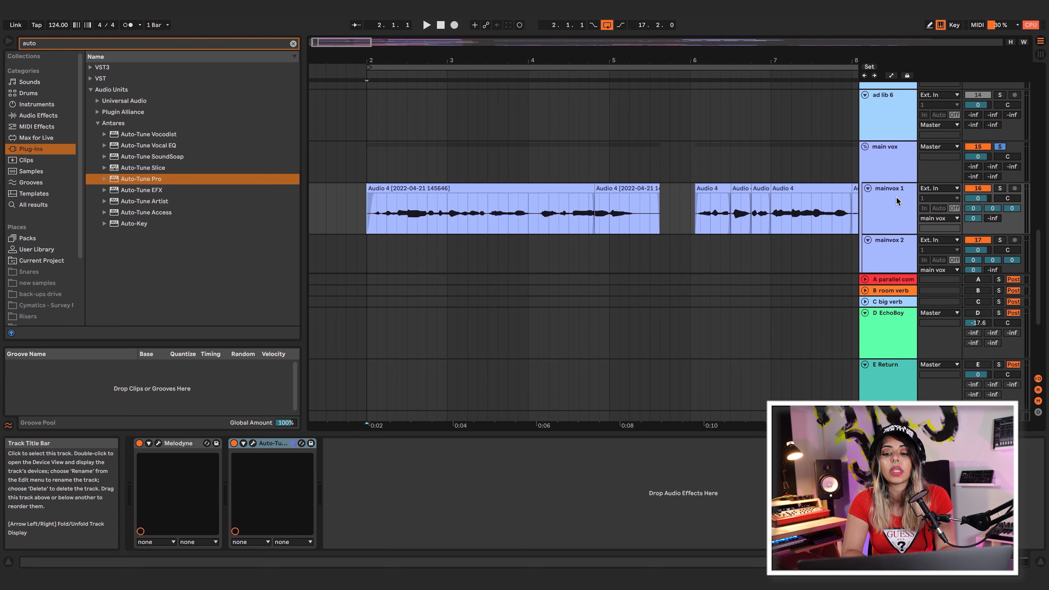
Reactivate the main vox effect rack with only Pro-Q 3 enabled, deactivating Pro-DS, Virtual Mix Rack, Pro-C 2, RCompressor and PENSADOEQZL.
left_click(896, 156)
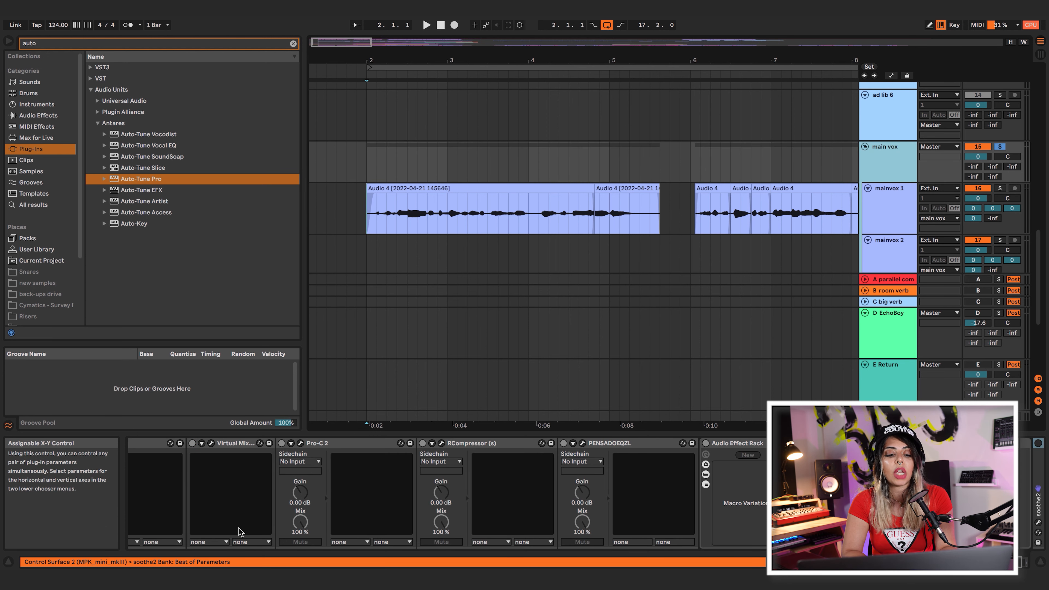
scroll(458, 447, "left", 5)
left_click(435, 443)
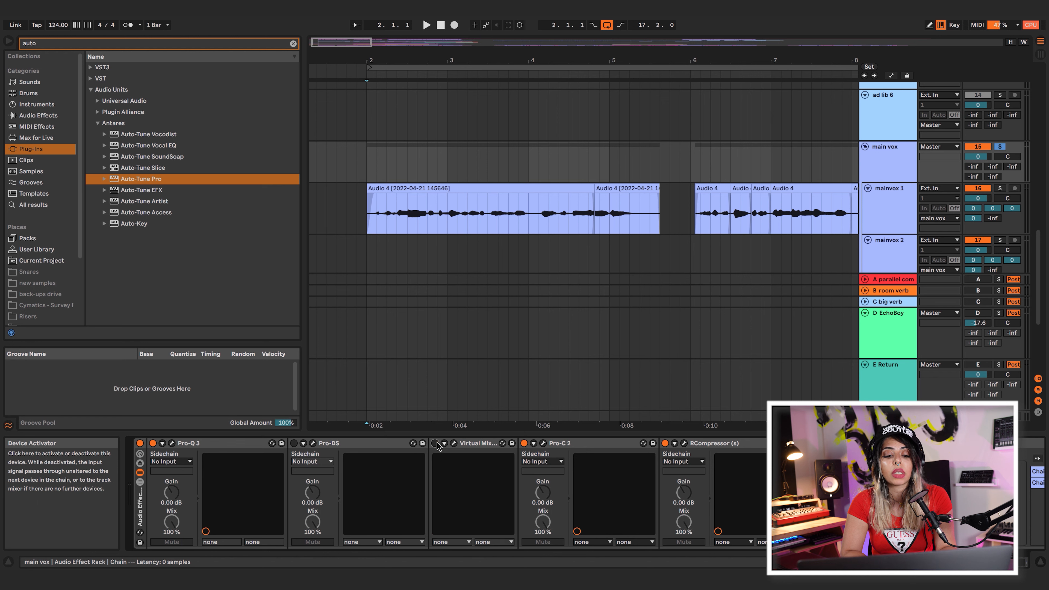
left_click(524, 443)
left_click(664, 443)
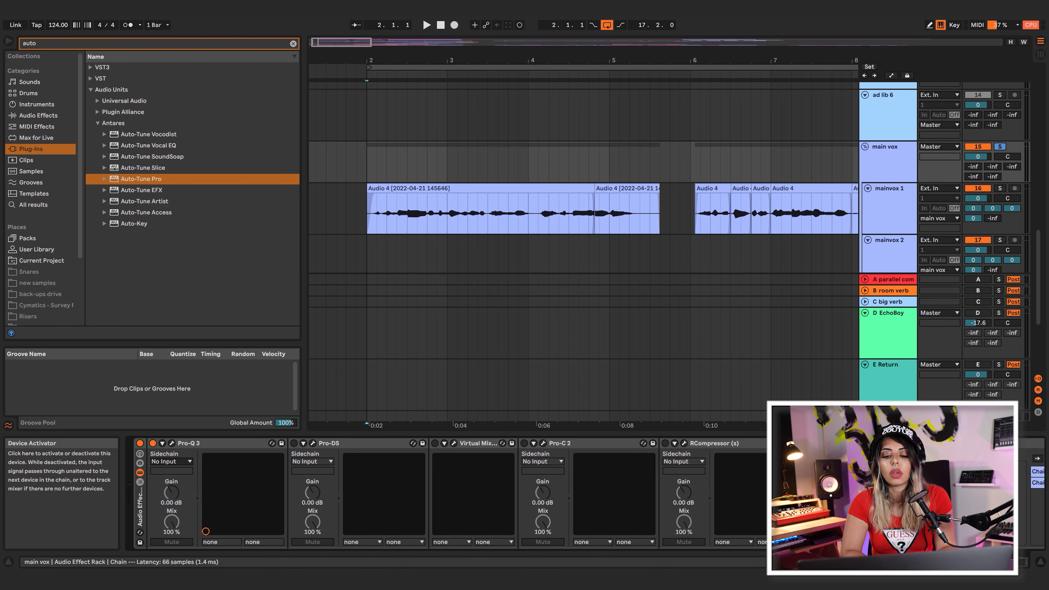
scroll(665, 475, "right", 2)
scroll(758, 445, "right", 6)
Play the vocal and open the Pro-Q 3 equalizer window from the main vox group's device chain.
key("space")
scroll(784, 330, "up", 1)
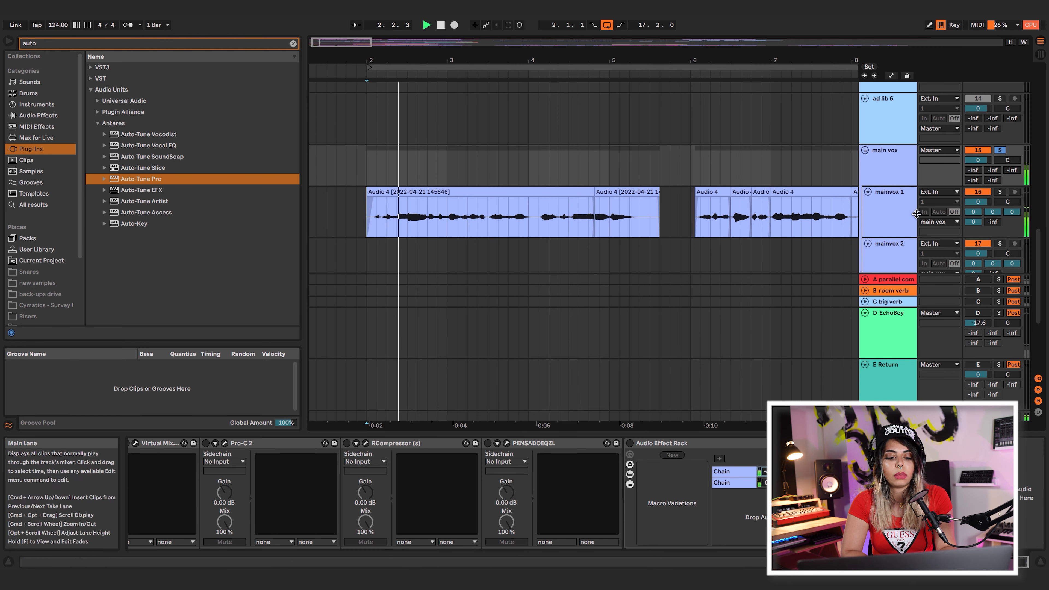
left_click(902, 211)
left_click(875, 171)
scroll(314, 537, "left", 8)
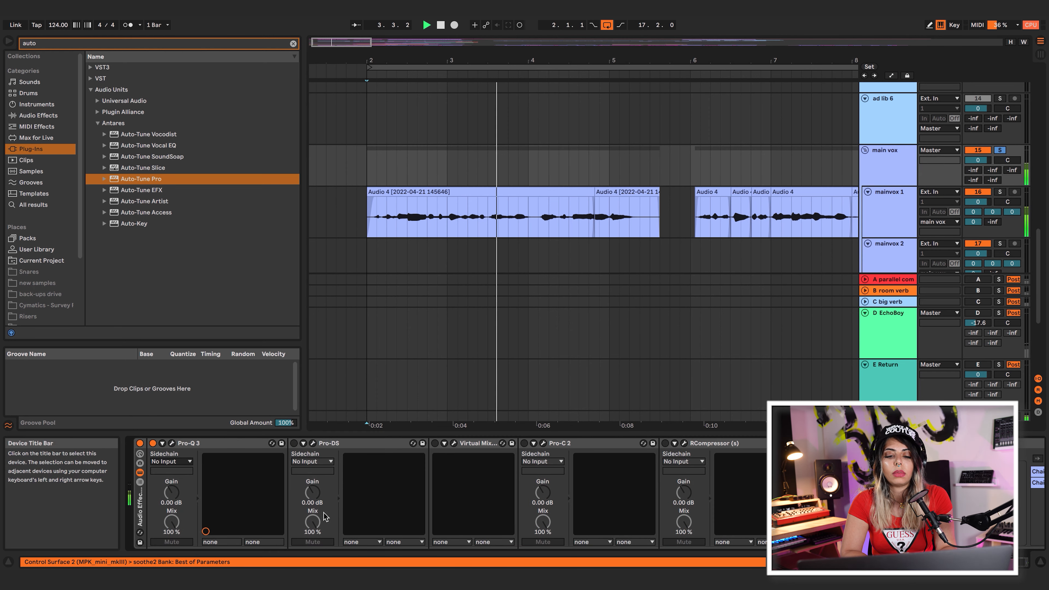
left_click(171, 443)
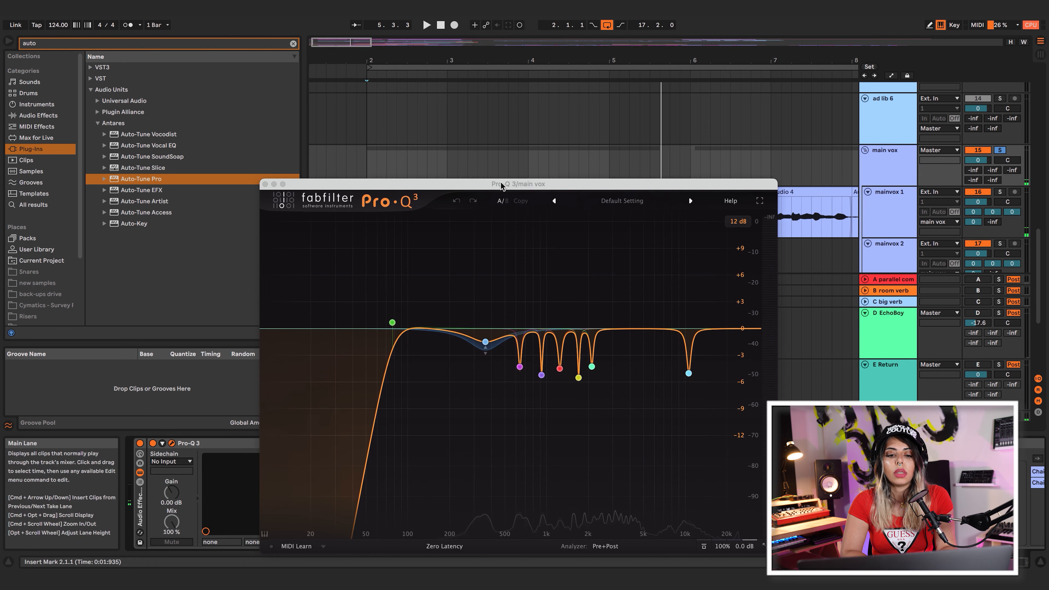
left_click_drag(501, 186, 563, 176)
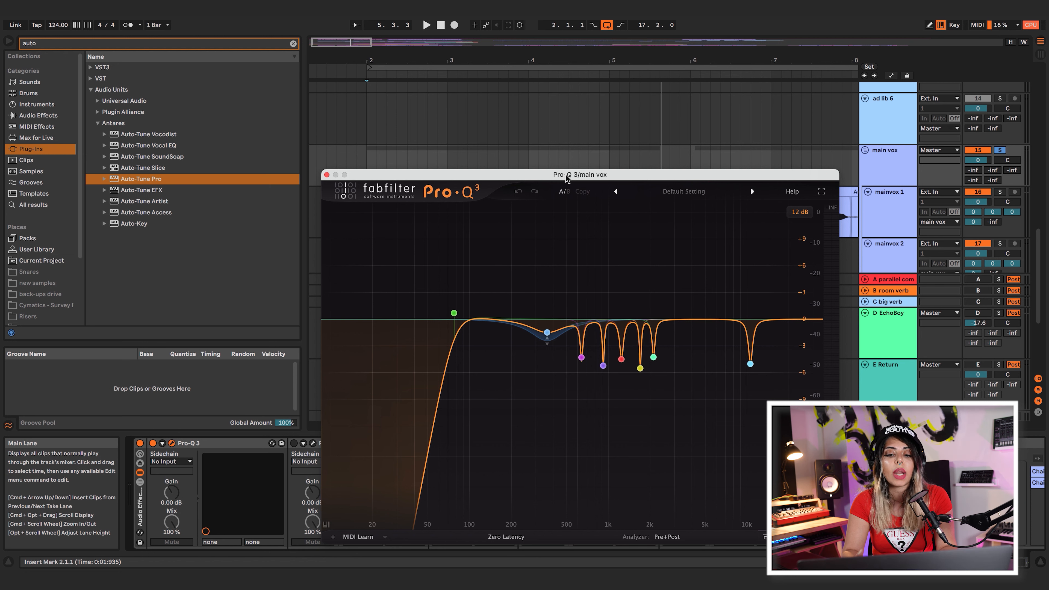
left_click_drag(566, 178, 532, 160)
Raise the Pro-Q 3 low cut frequency to about 140 Hz while checking it against the playing vocal.
mouse_move(417, 296)
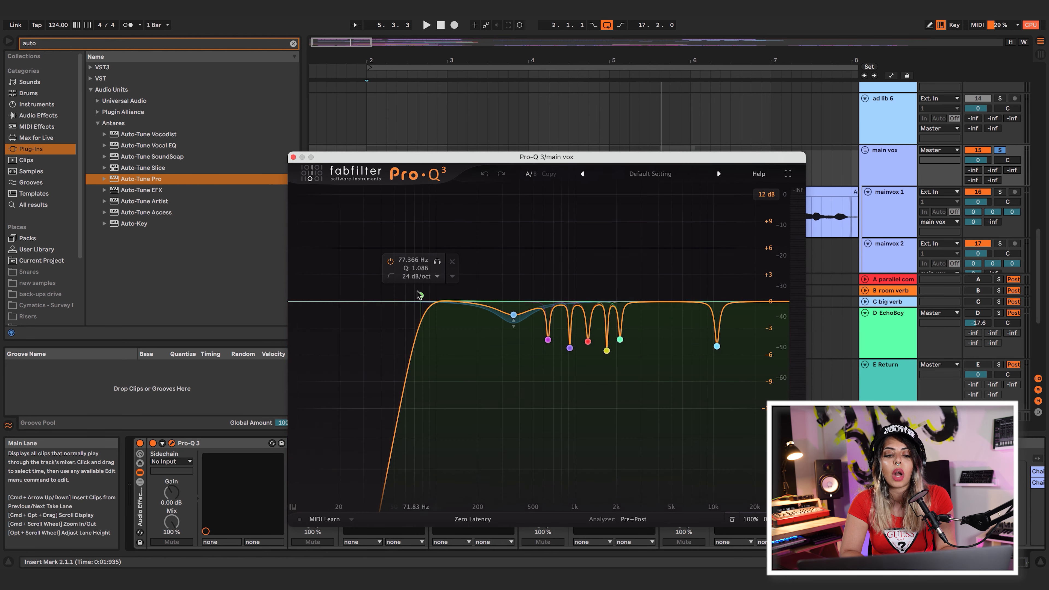
key("space")
left_click_drag(421, 295, 455, 298)
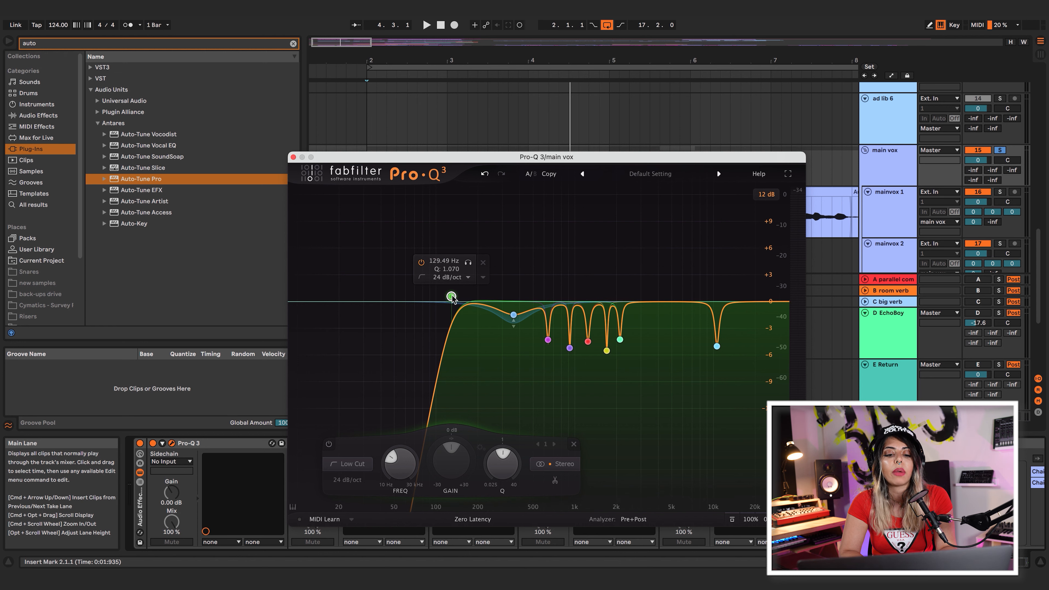
key("space")
left_click_drag(452, 299, 459, 298)
left_click_drag(542, 161, 492, 137)
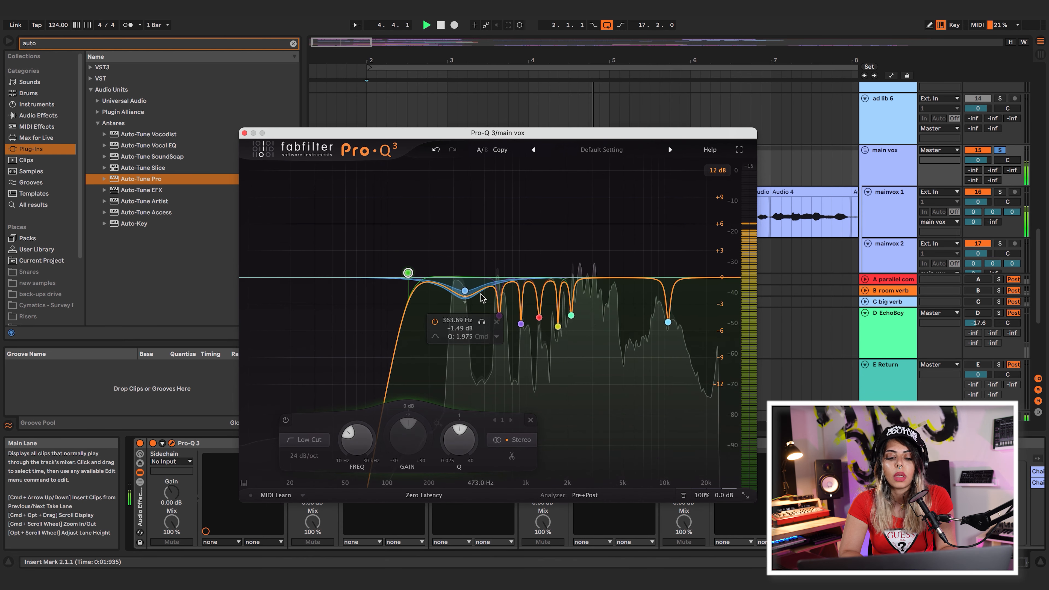
Audition the wide low-mid dip in solo during playback and shift its frequency to 343.17 Hz.
key("space")
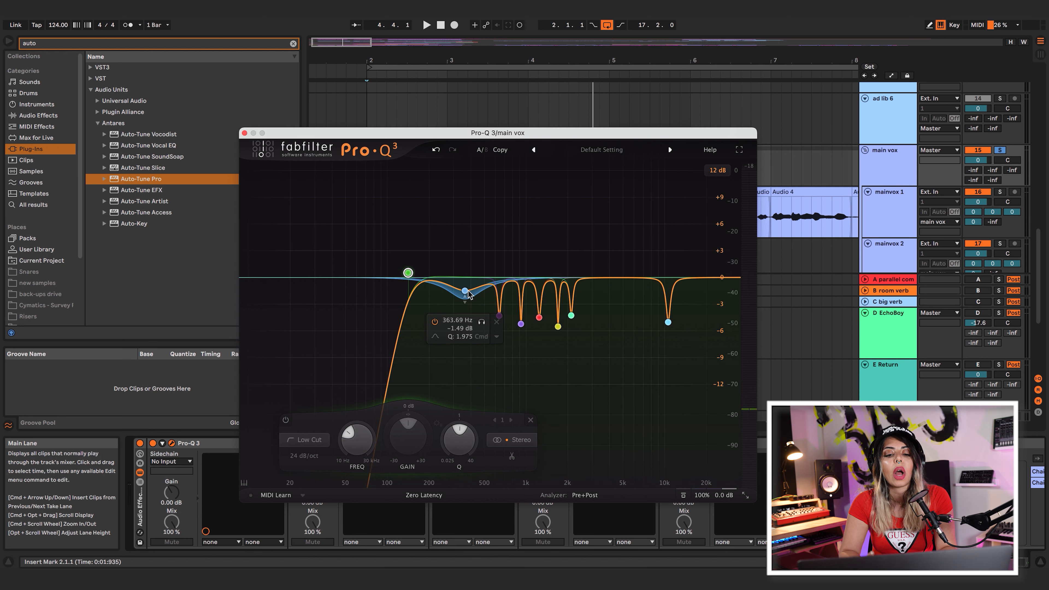
key("space")
left_click(481, 321)
left_click_drag(482, 328, 475, 326)
left_click(475, 326)
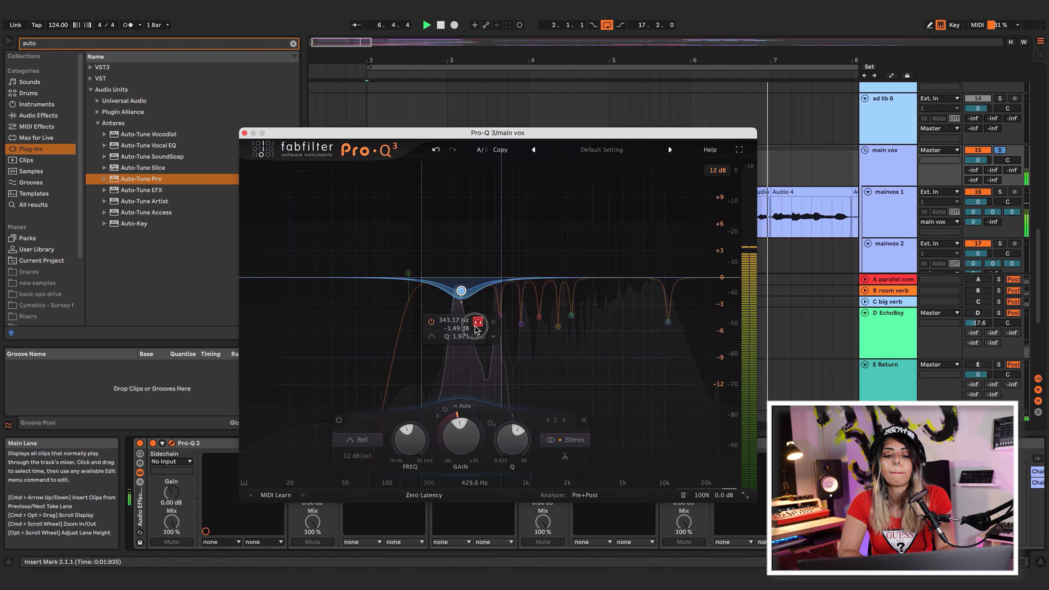
key("space")
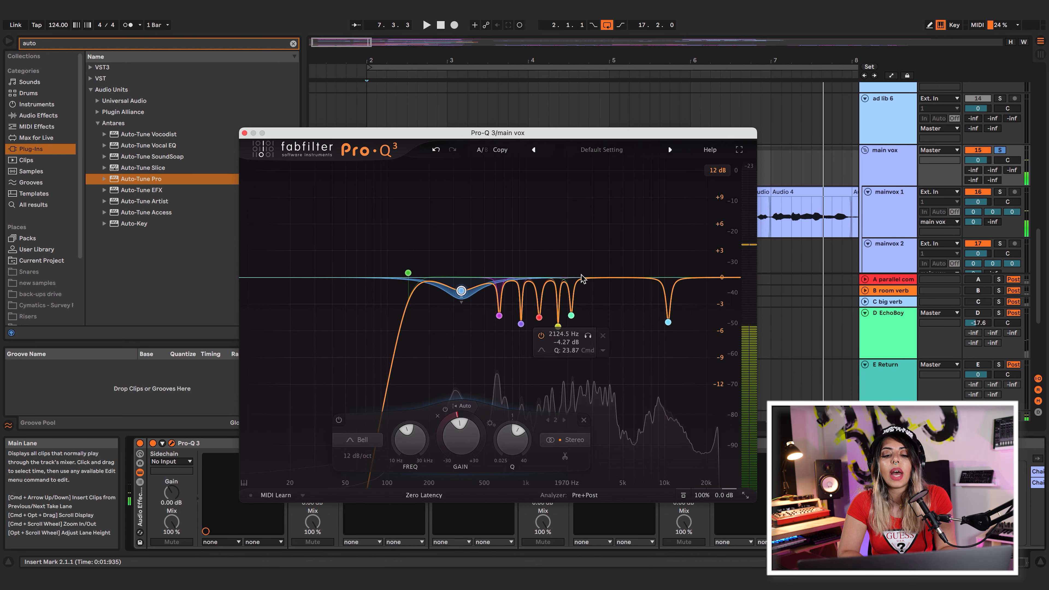
Add a bell band with Q 40 boosted about 7 dB, sweep it across the playing vocal, and turn it into a cut of about 5.5 dB near 600 Hz.
left_click_drag(611, 277, 614, 215)
scroll(610, 236, "up", 10)
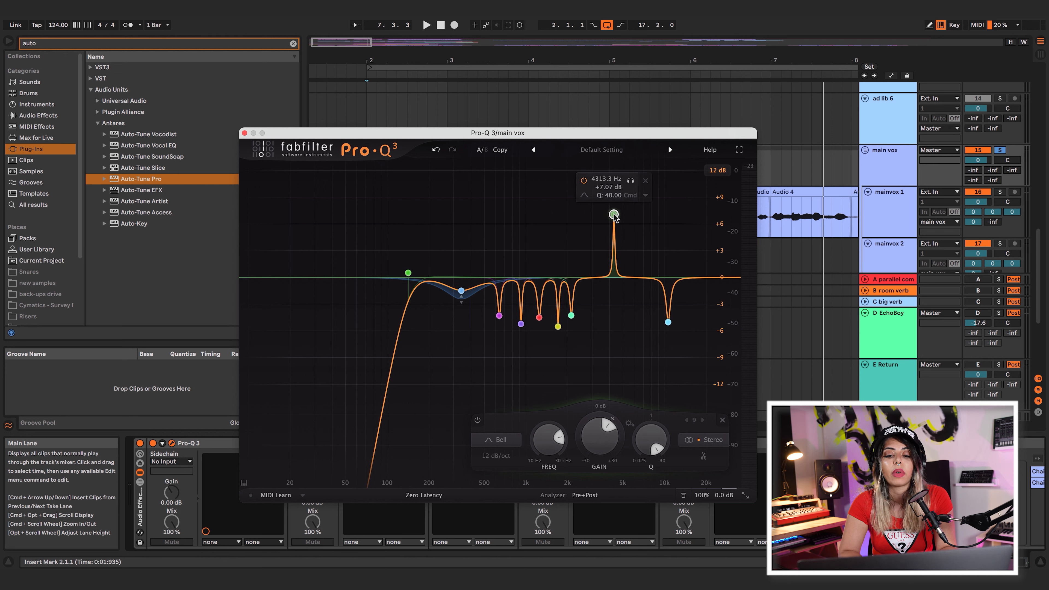
key("space")
left_click_drag(614, 216, 495, 325)
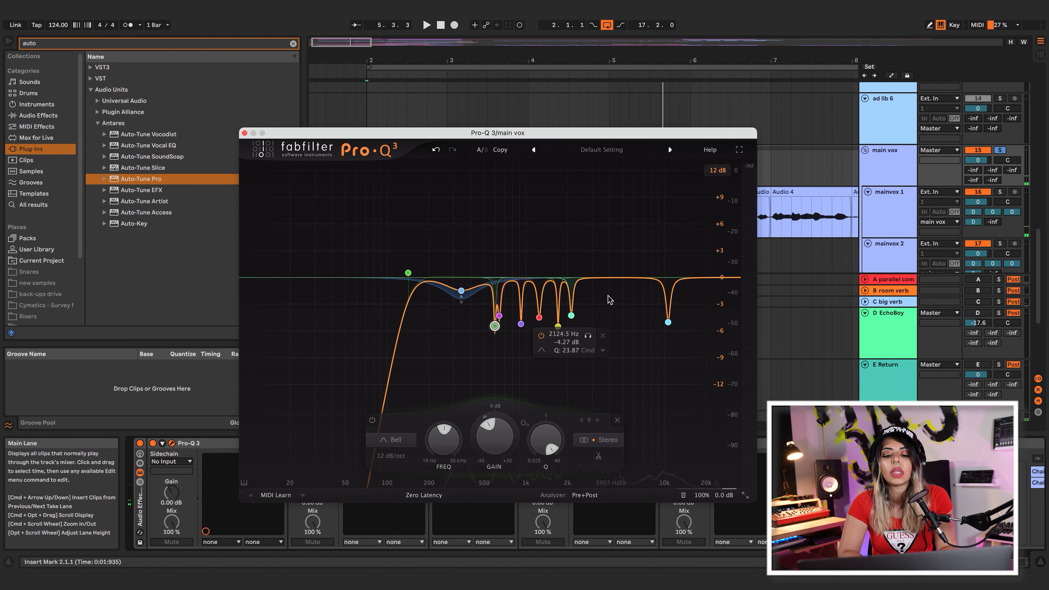
Move the Pro-Q 3 window clear of the device chain and compare the playing vocal with the equalizer bypassed and active.
left_click_drag(534, 136, 512, 184)
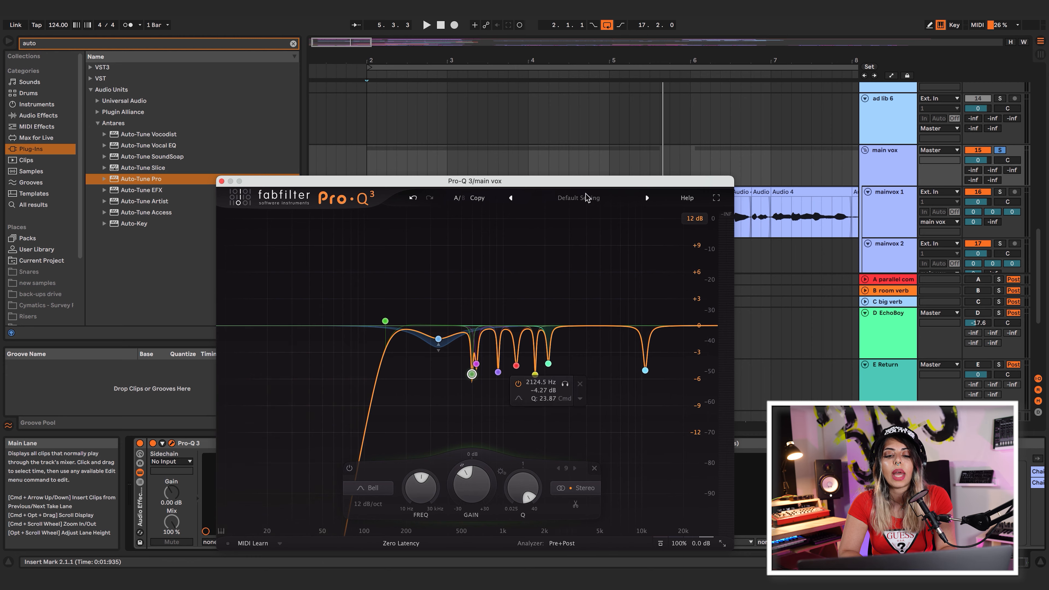
left_click_drag(613, 183, 609, 68)
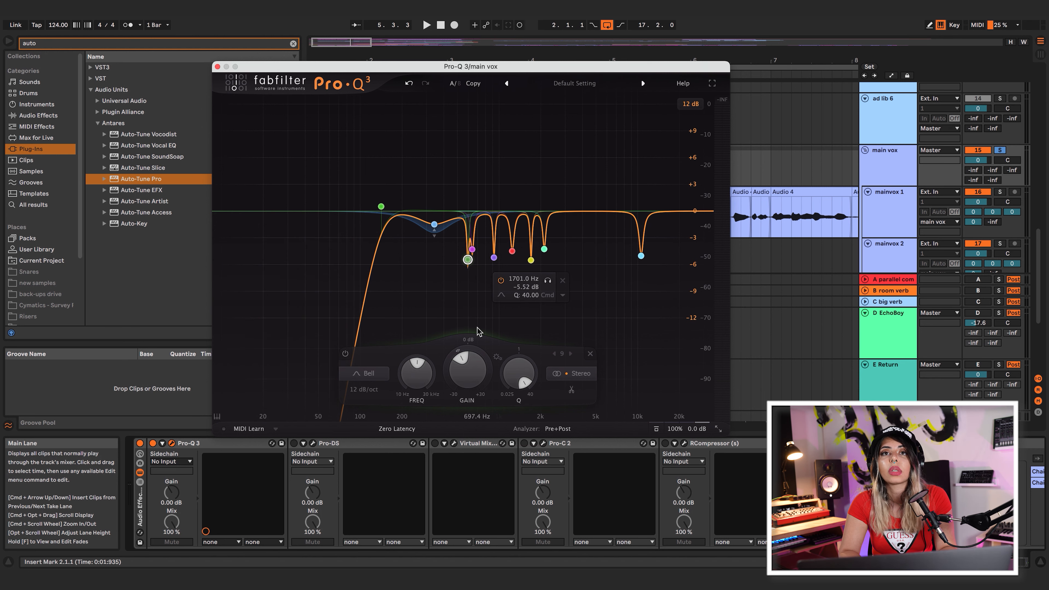
key("space")
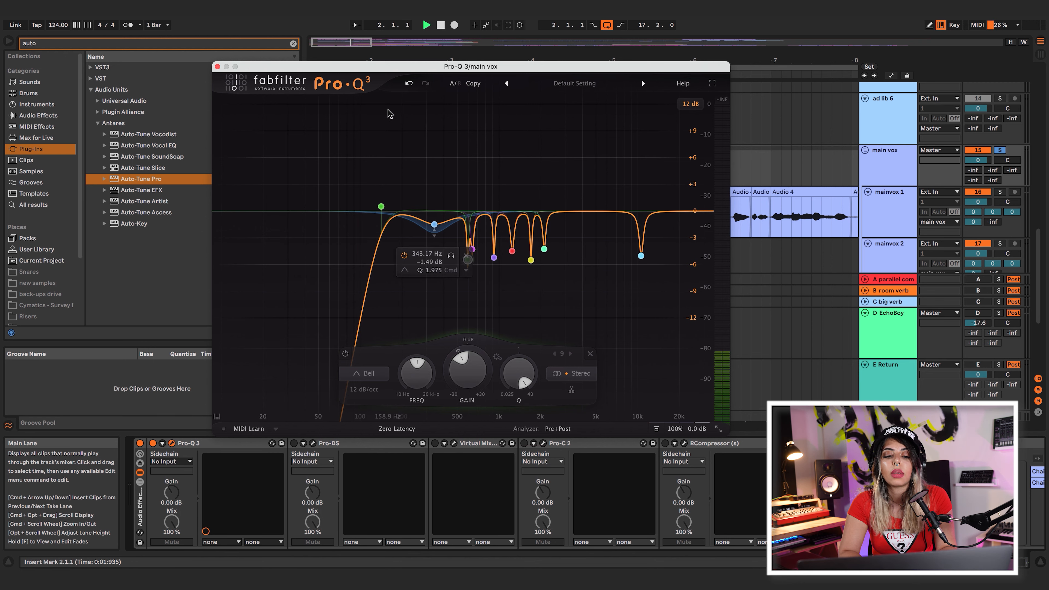
left_click_drag(475, 66, 744, 48)
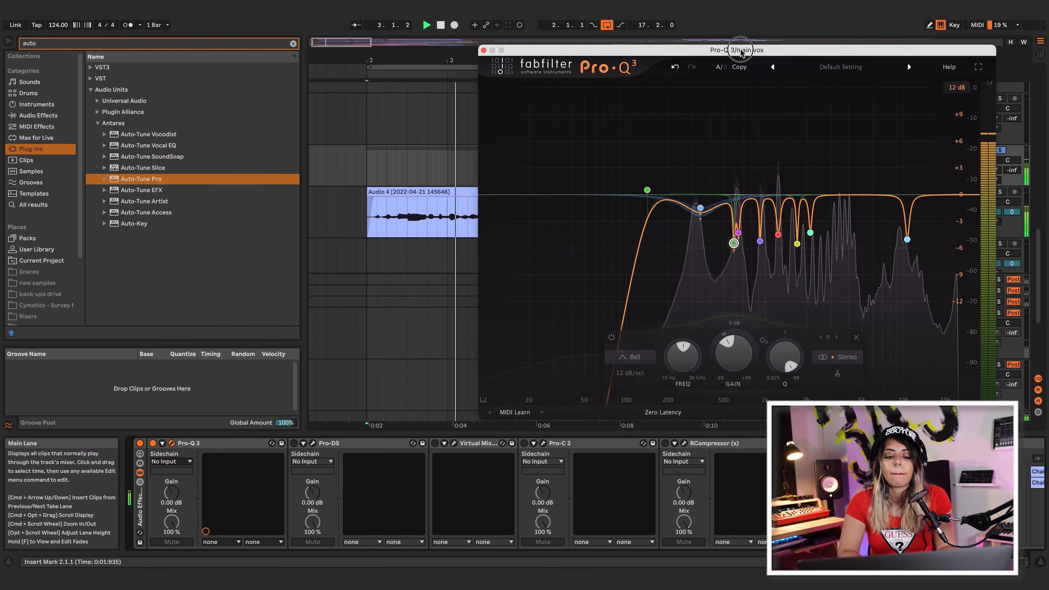
left_click(153, 443)
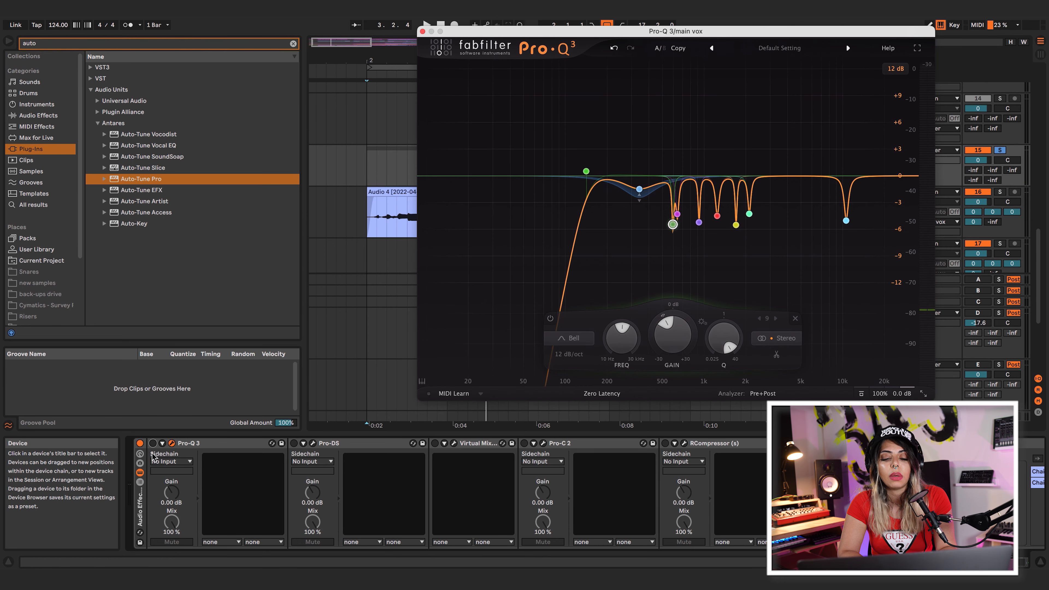
key("space")
left_click(153, 445)
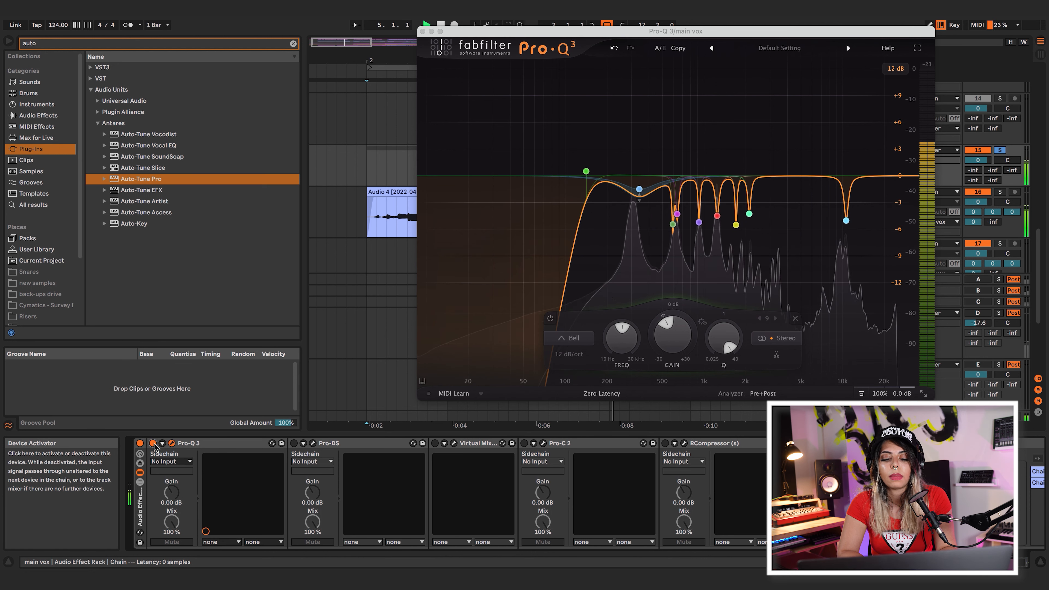
mouse_move(701, 35)
left_mouse_down()
mouse_move(536, 31)
mouse_move(714, 46)
left_mouse_up()
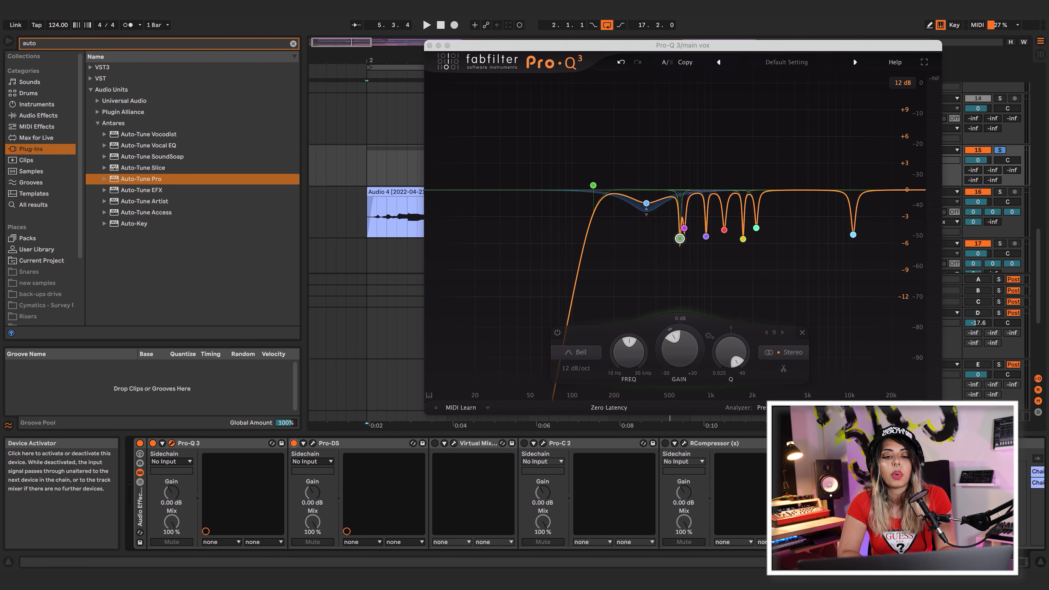
Open the Pro-DS window during playback, close the Pro-Q 3 window and move Pro-DS into the freed space.
left_click(313, 443)
key("space")
left_click_drag(485, 68, 740, 83)
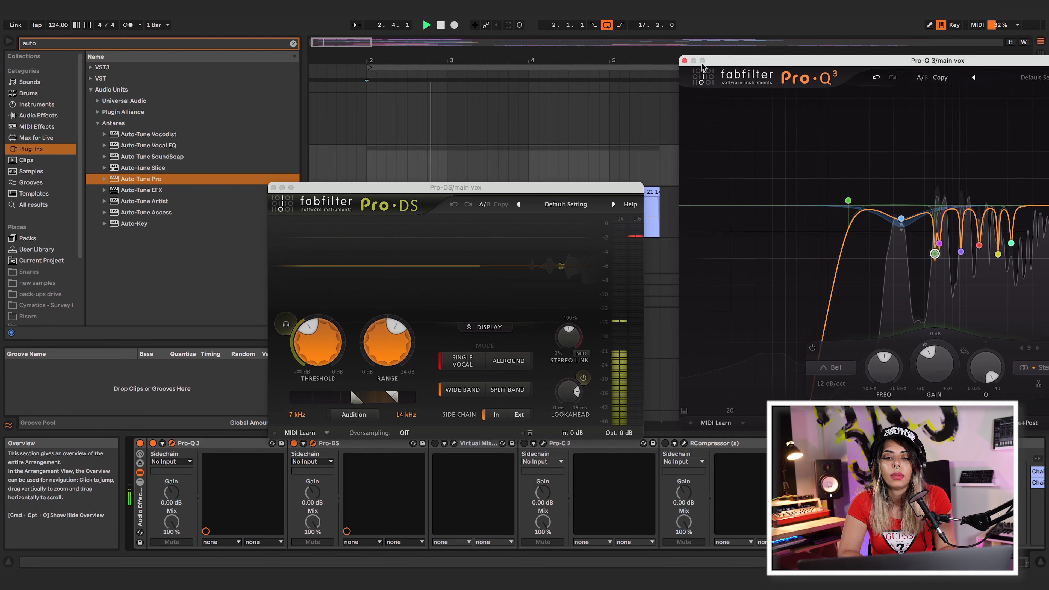
left_click(685, 63)
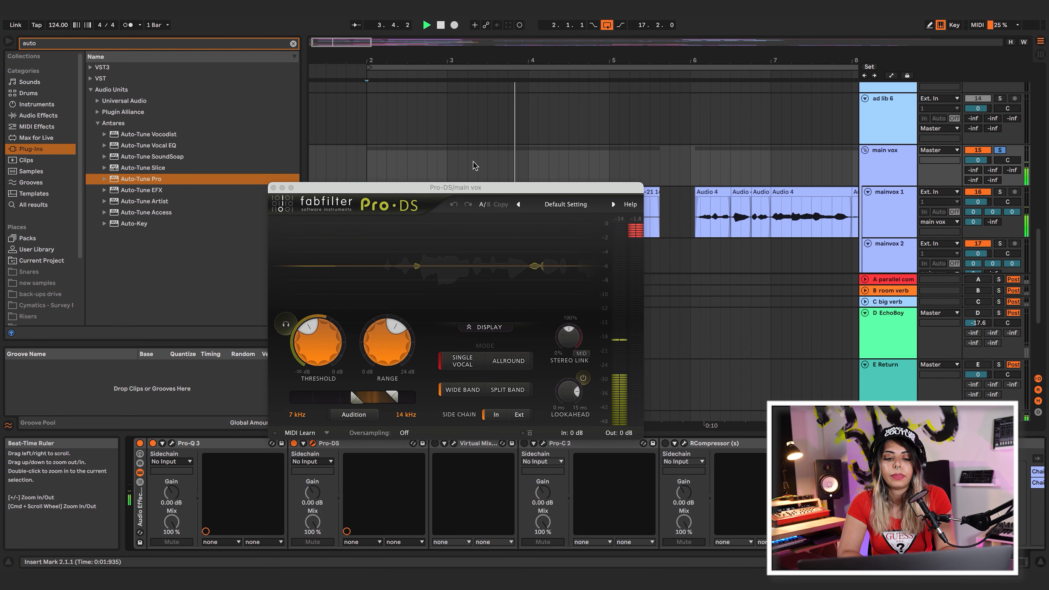
left_click_drag(303, 191, 514, 192)
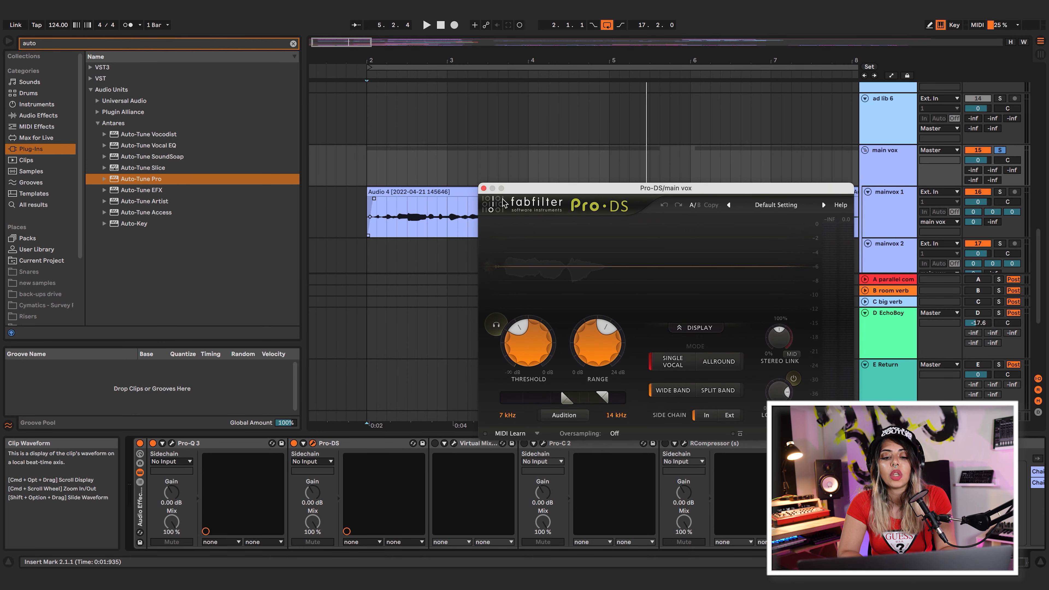
Raise the Pro-DS range slightly and audition the de-essed main vocal.
mouse_move(594, 347)
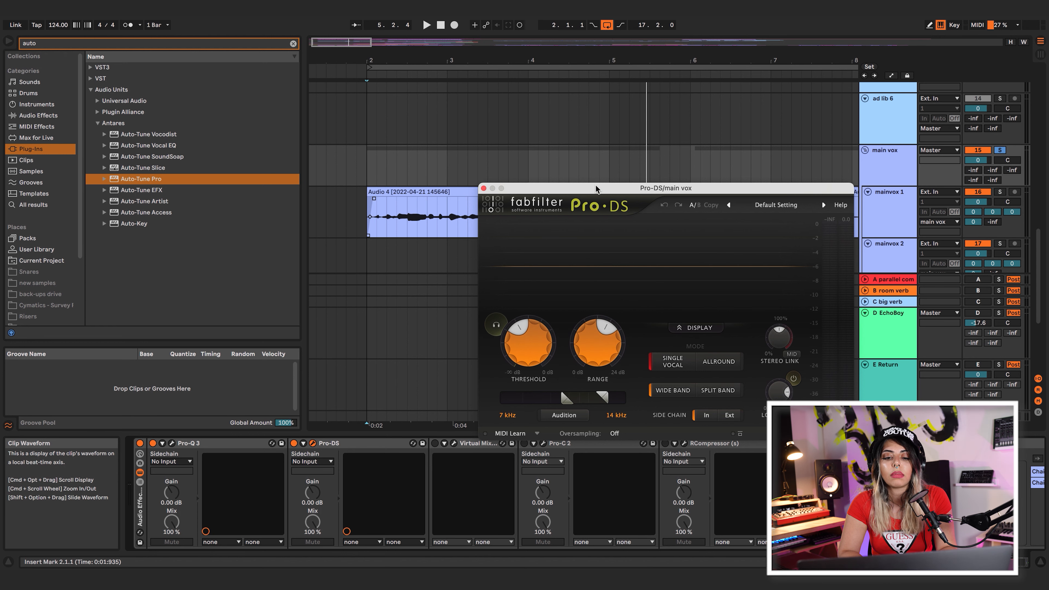
left_click_drag(596, 188, 543, 147)
key("space")
key("space")
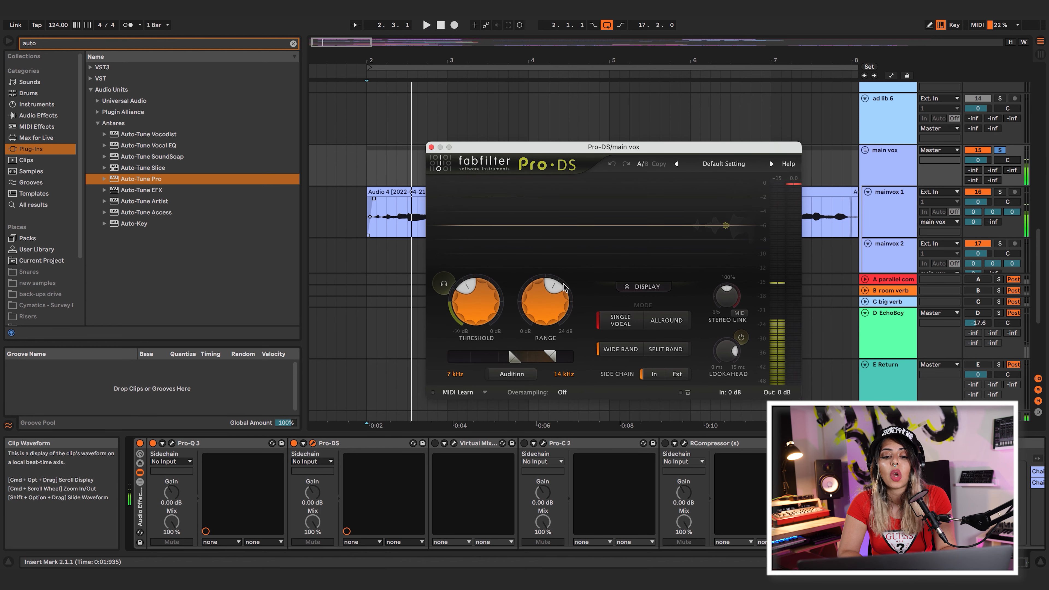
mouse_move(559, 291)
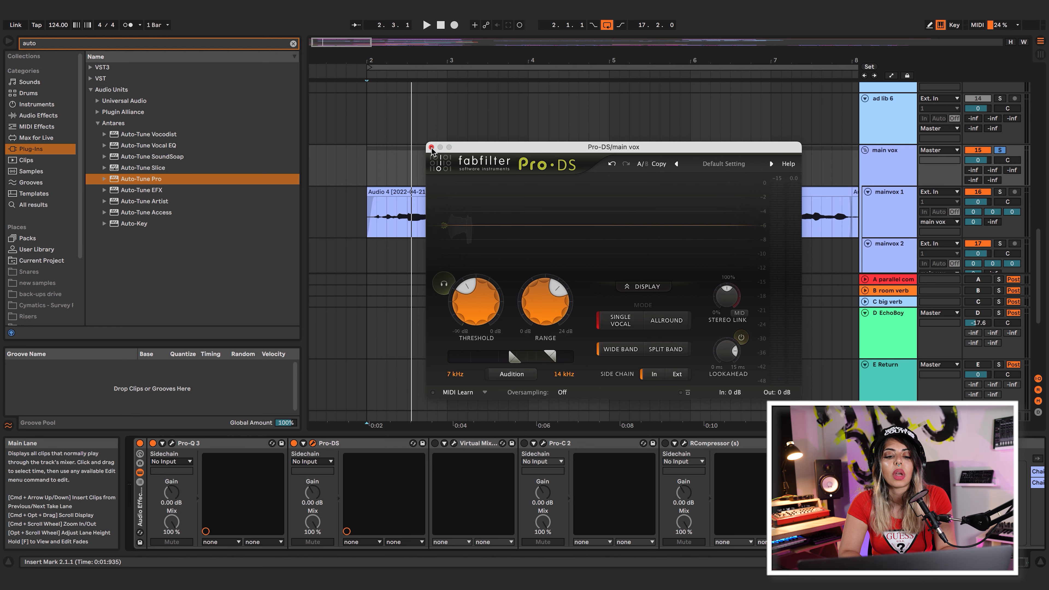
left_click_drag(563, 294, 564, 294)
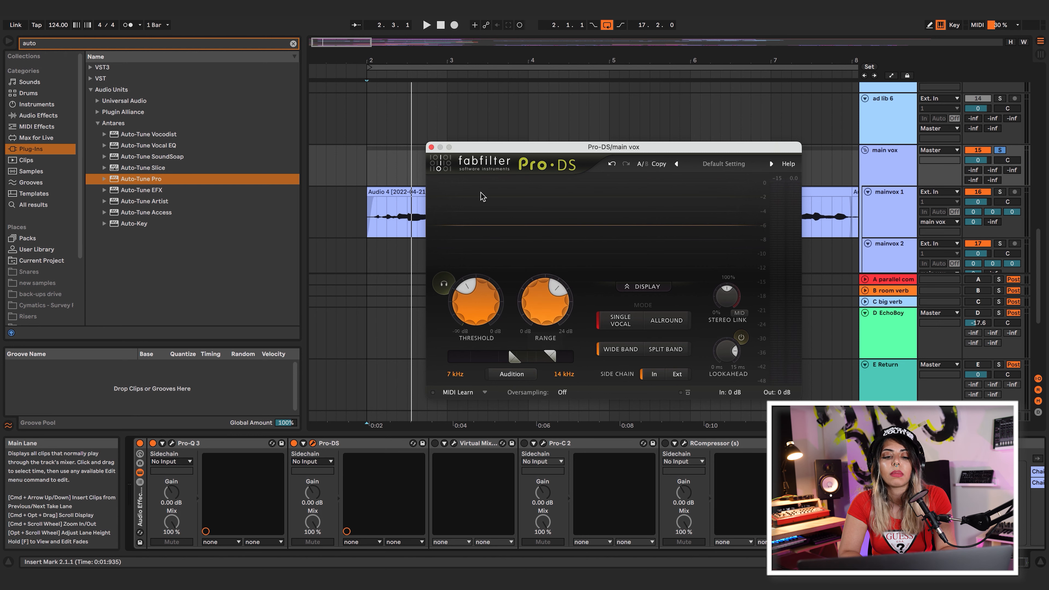
key("space")
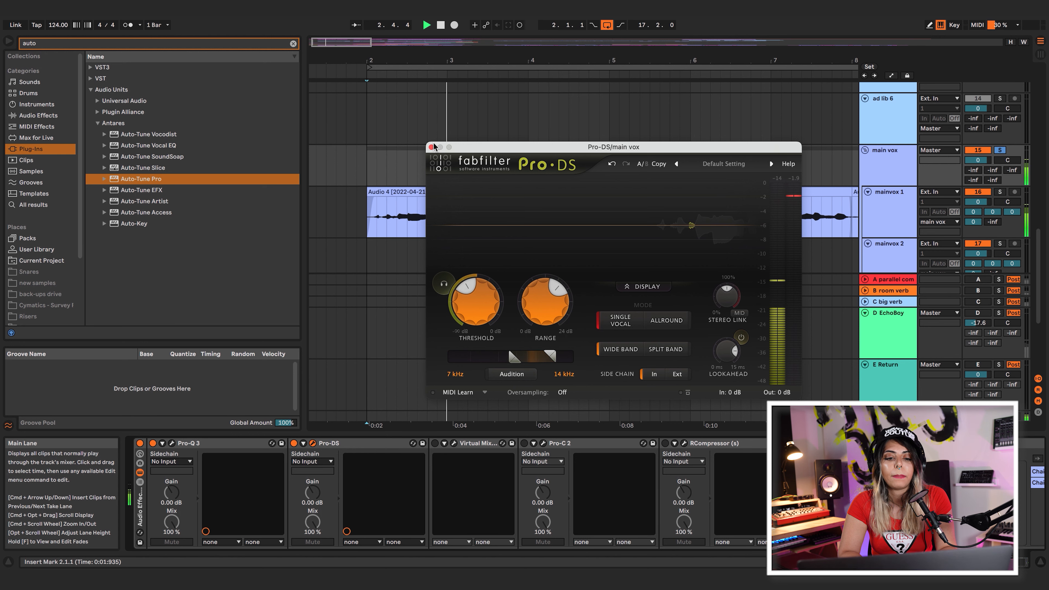
key("space")
Activate Virtual Mix Rack on the main vocal, open its window and position it so all its modules show.
left_click(434, 443)
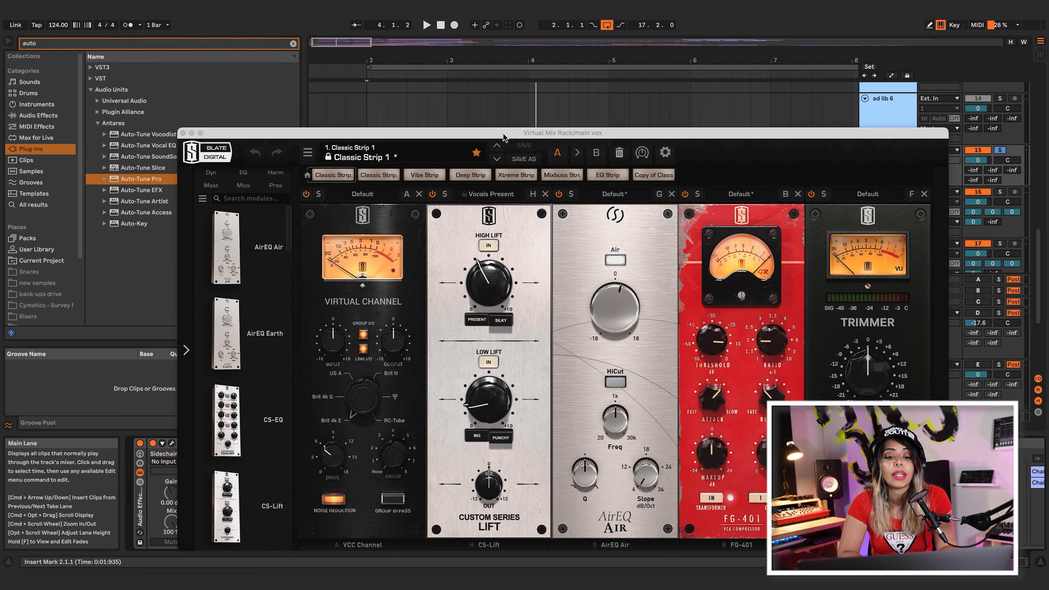
left_click_drag(503, 136, 416, 25)
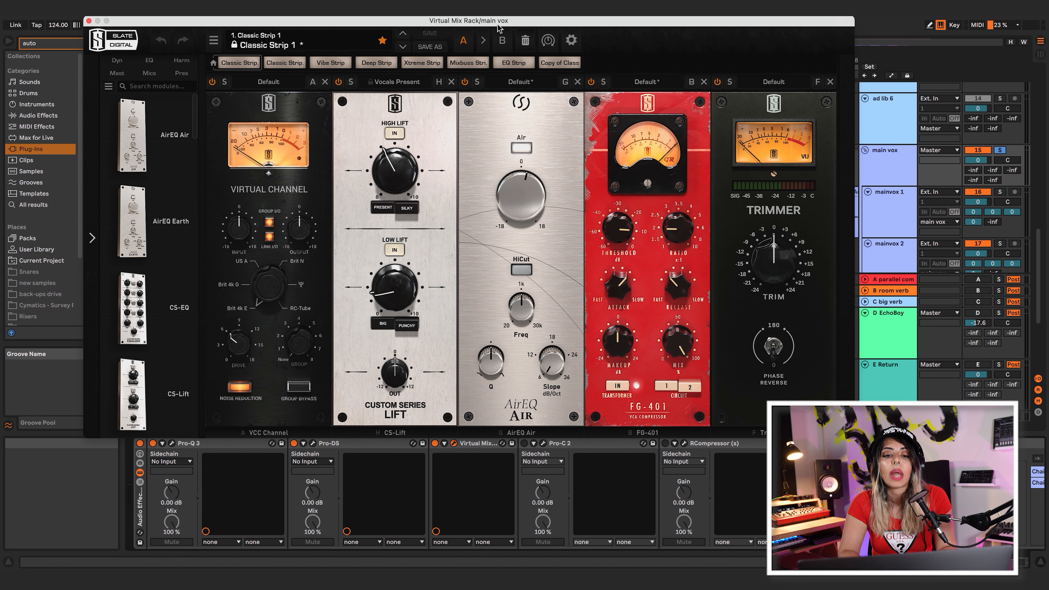
left_click_drag(526, 19, 471, 42)
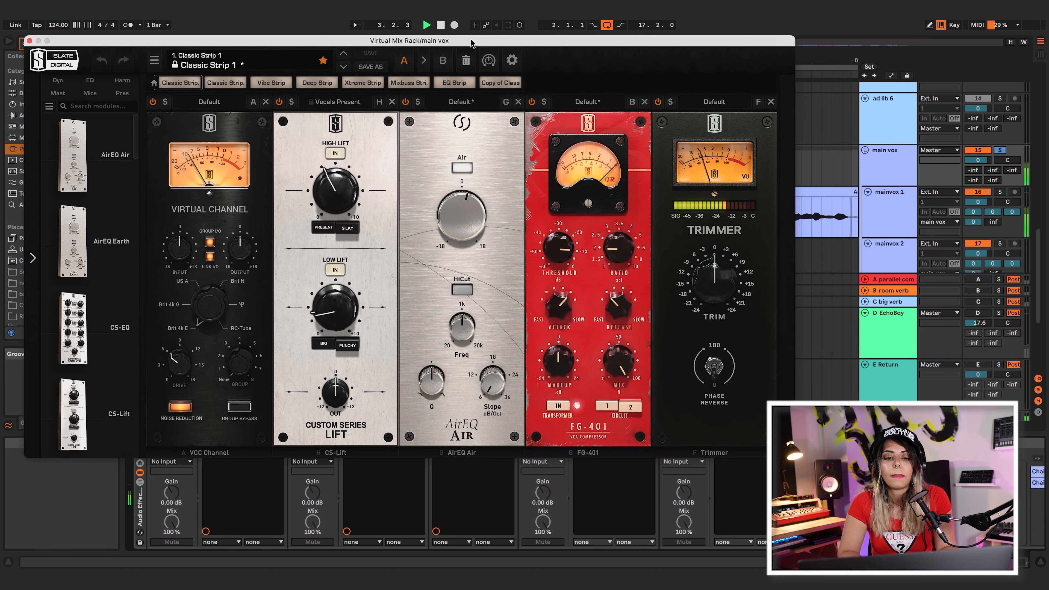
Compare the playing vocal with Virtual Mix Rack bypassed and active, and close its window.
left_click_drag(401, 38, 996, 2)
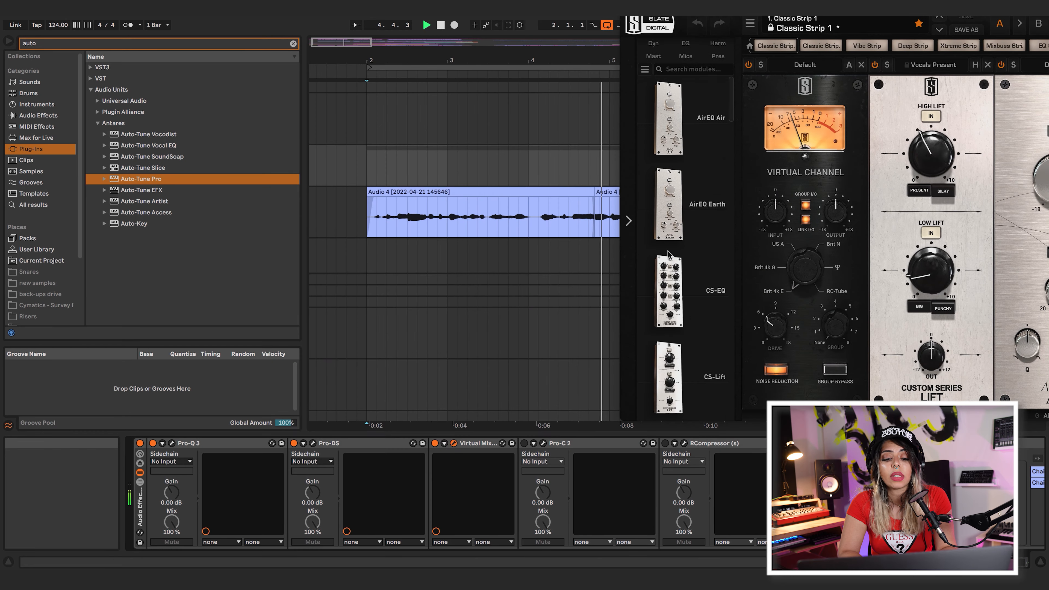
left_click(434, 443)
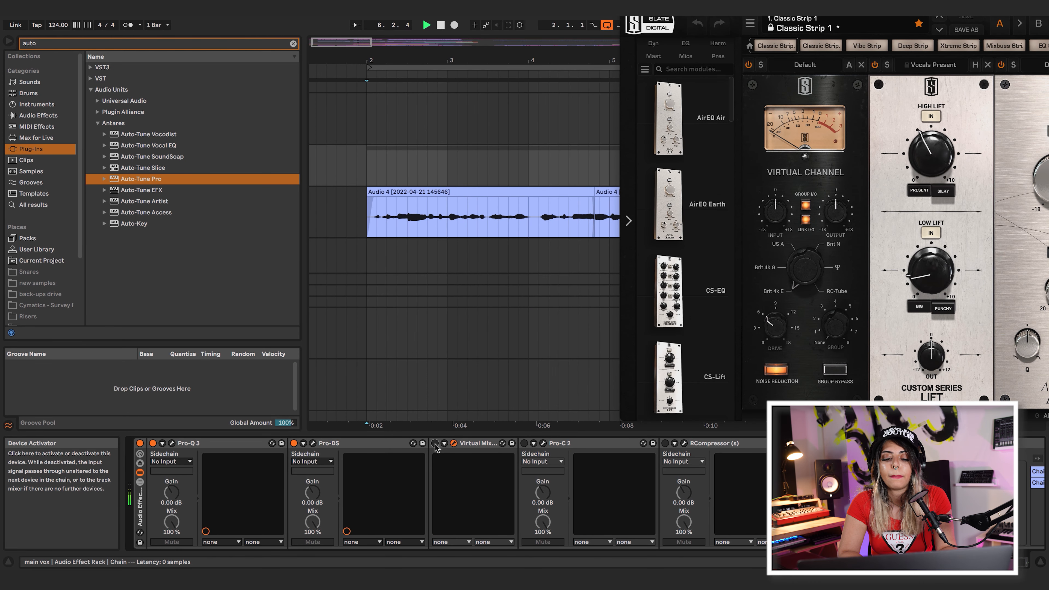
left_click(435, 443)
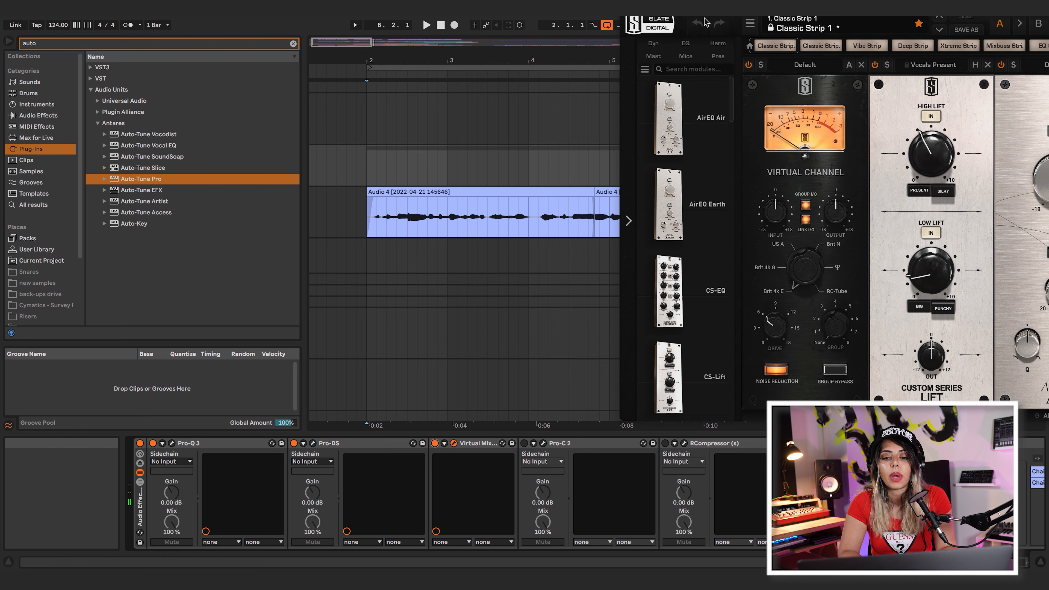
left_click_drag(713, 11, 314, 43)
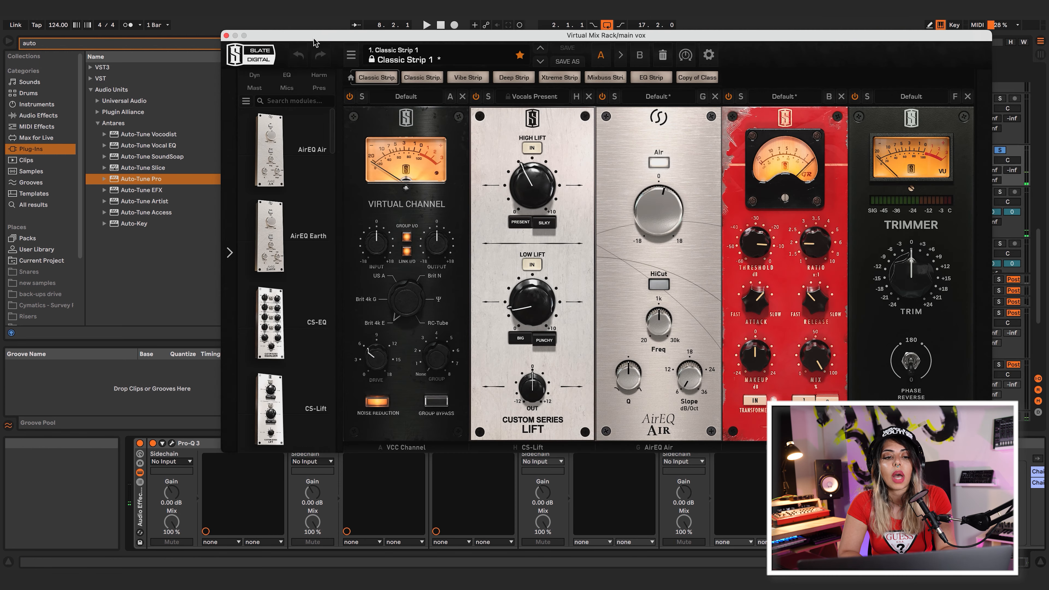
left_click(226, 35)
Activate the Pro-C 2 compressor on the main vocal and open its window.
key("space")
left_click(524, 445)
key("space")
left_click(541, 446)
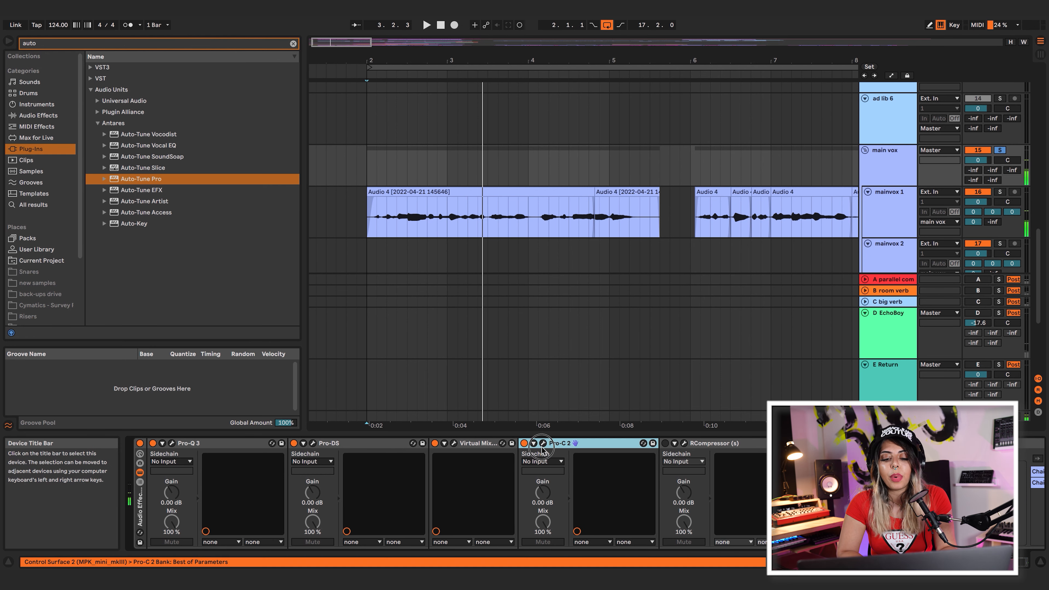
left_click(544, 443)
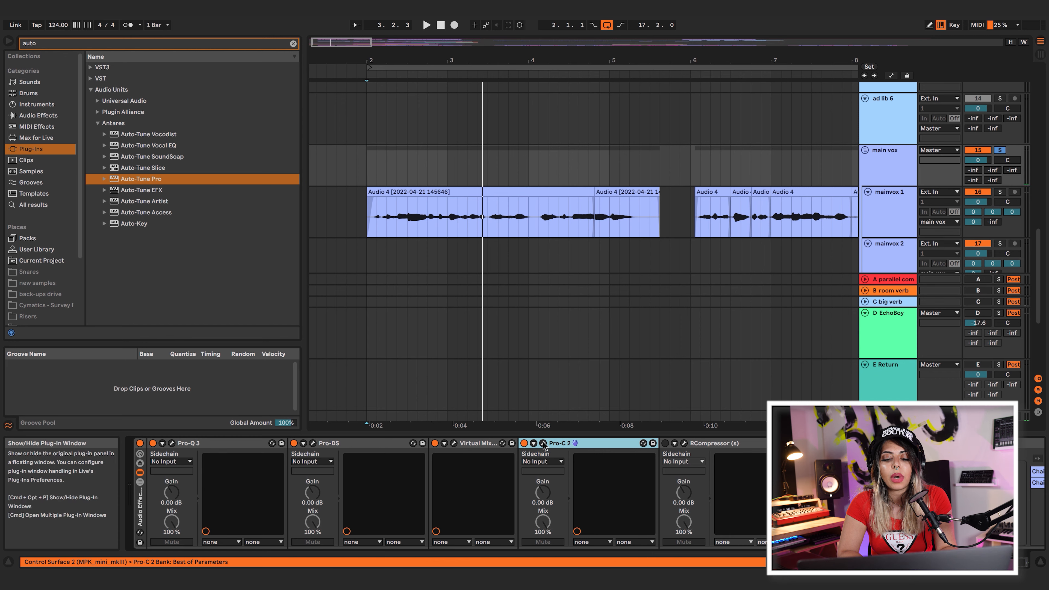
Audition the vocal through Pro-C 2, move its window clear of the device chain and compare the compressor bypassed and active.
key("space")
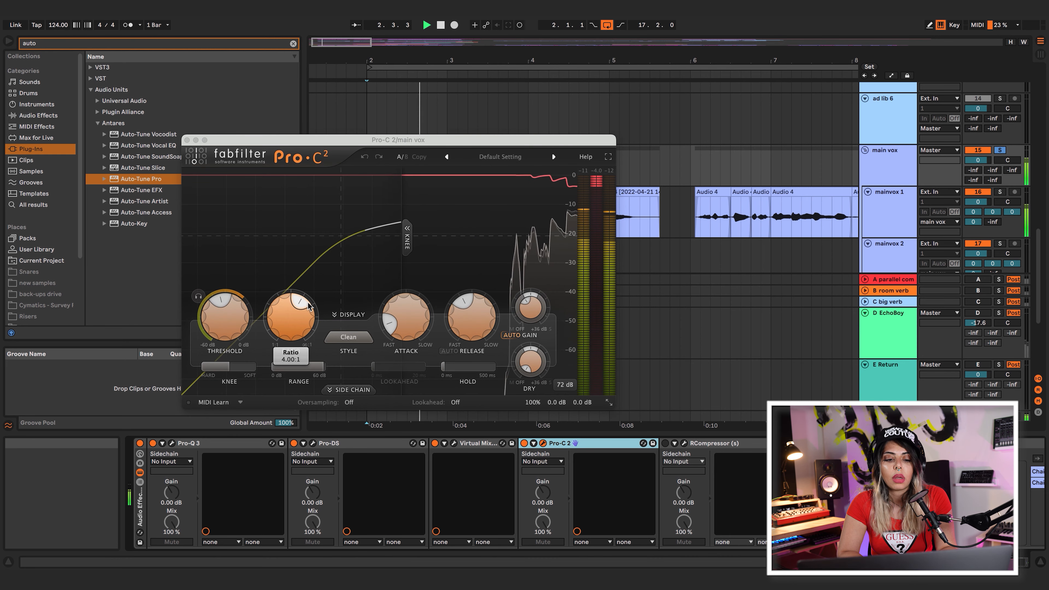
mouse_move(463, 318)
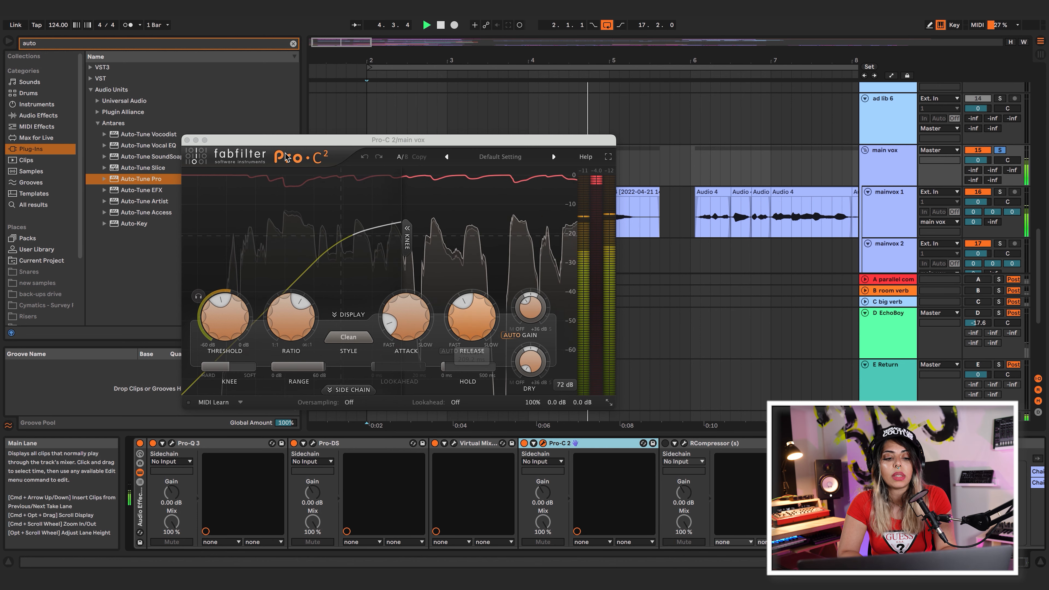
key("space")
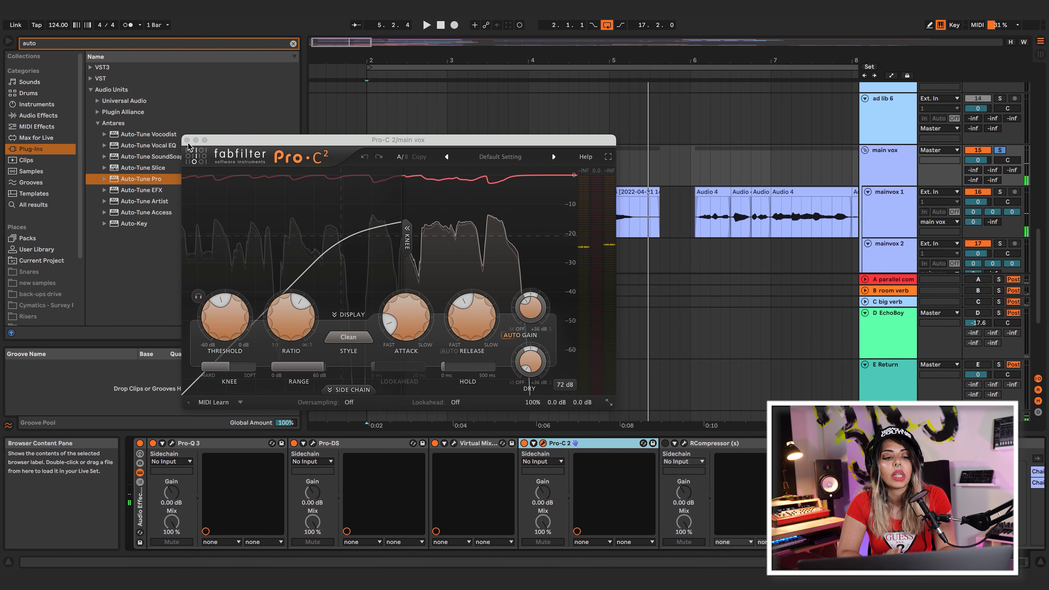
key("space")
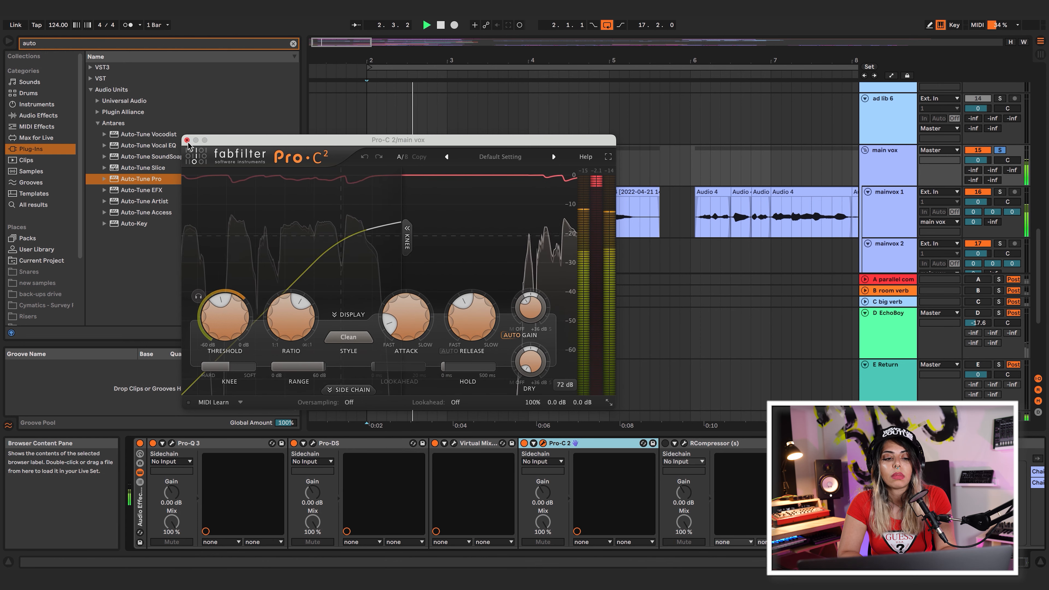
key("space")
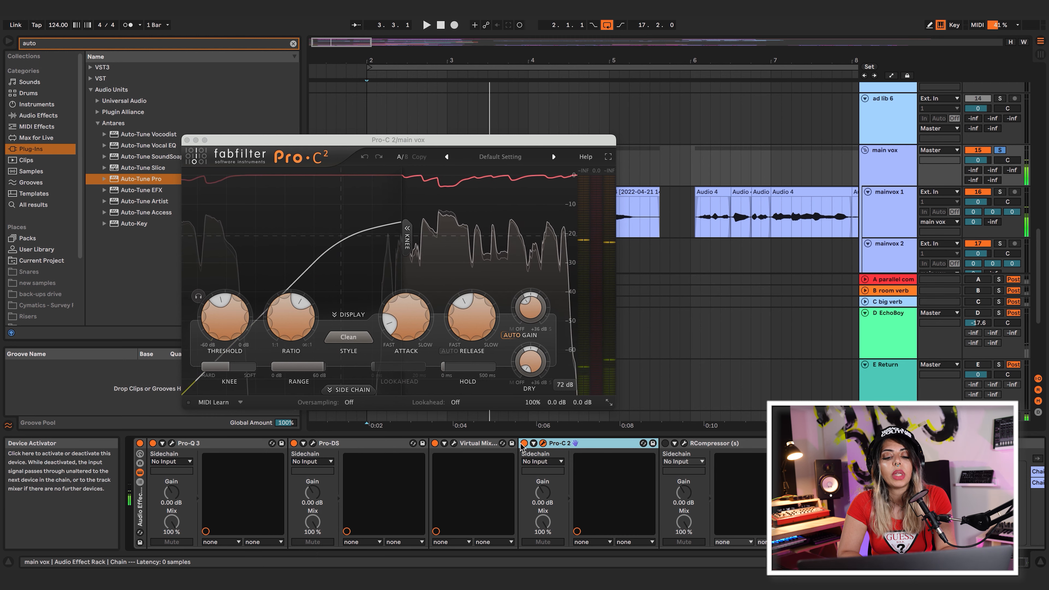
left_click_drag(539, 147, 386, 129)
key("space")
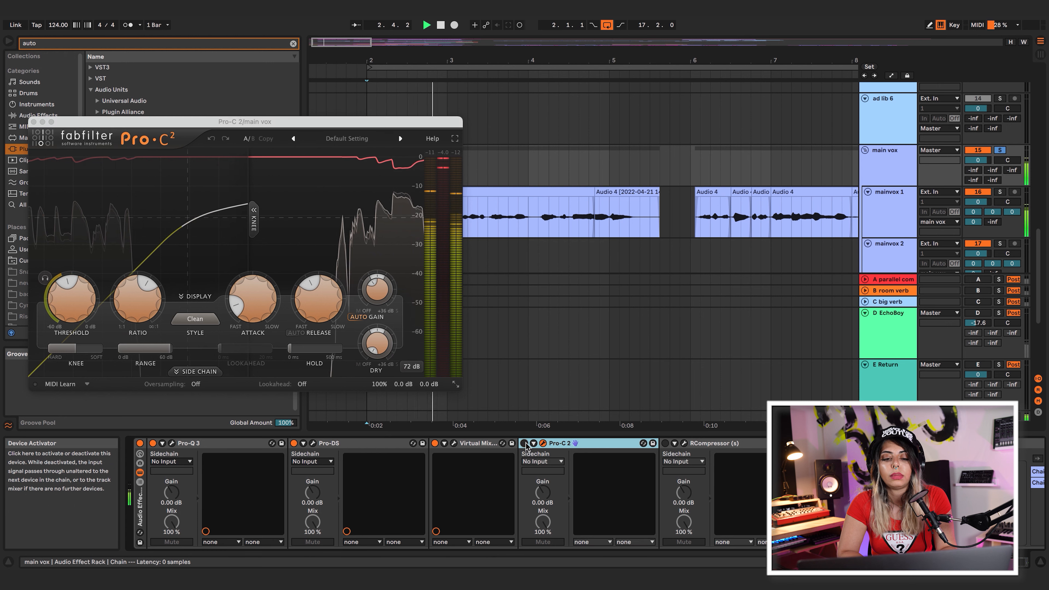
left_click(525, 443)
left_click(524, 443)
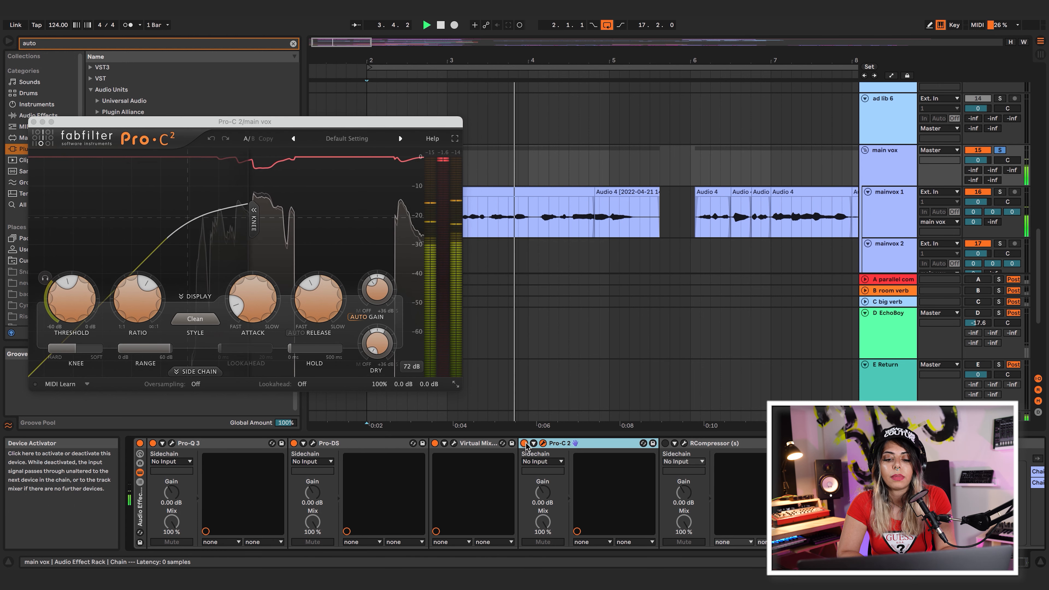
Activate RCompressor on the main vocal, open its window and move it above the device chain.
scroll(614, 492, "right", 2)
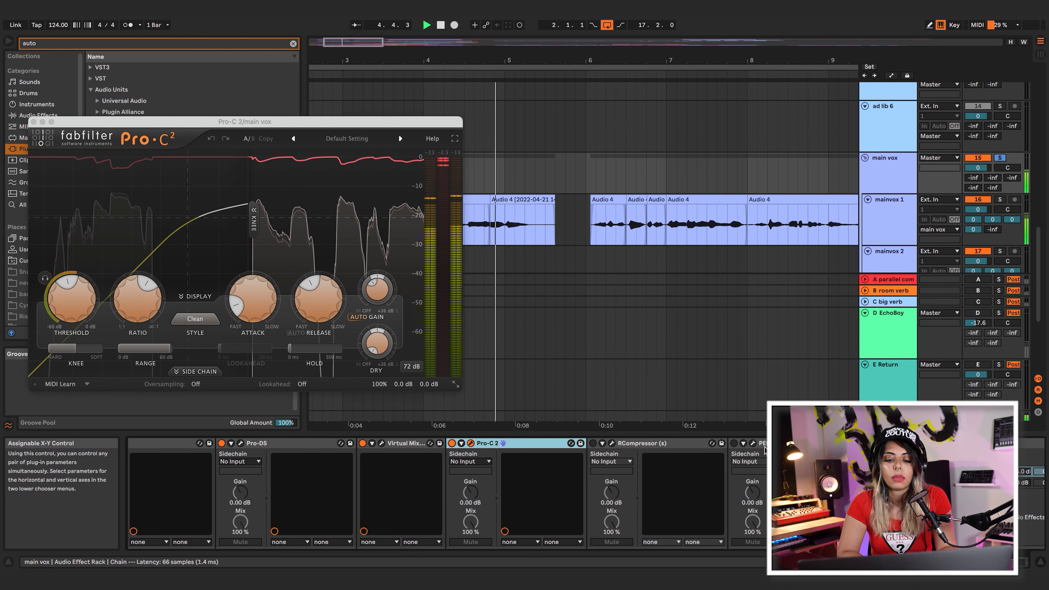
left_click(593, 444)
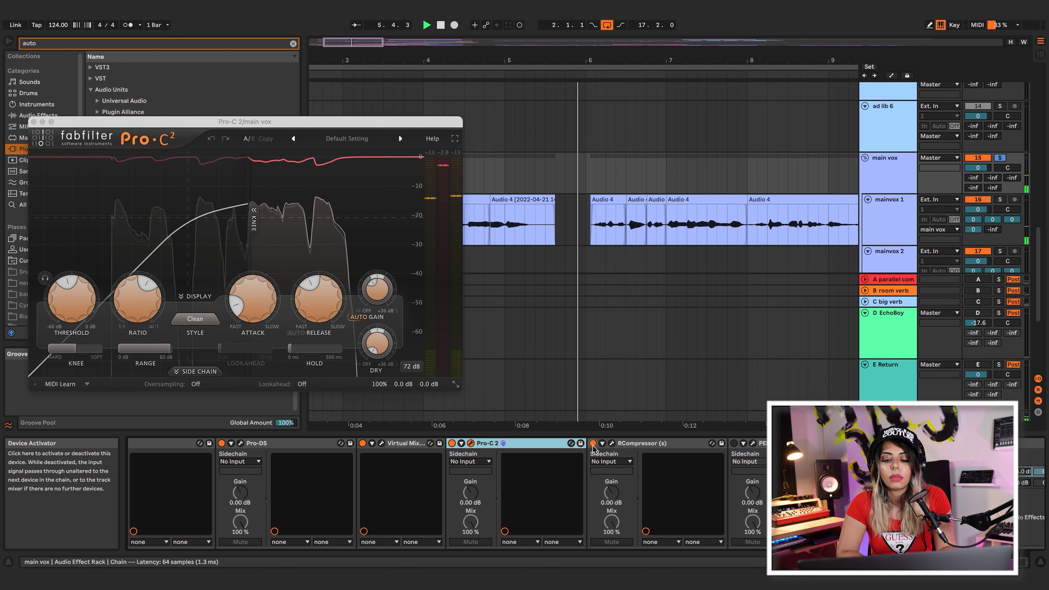
left_click(612, 444)
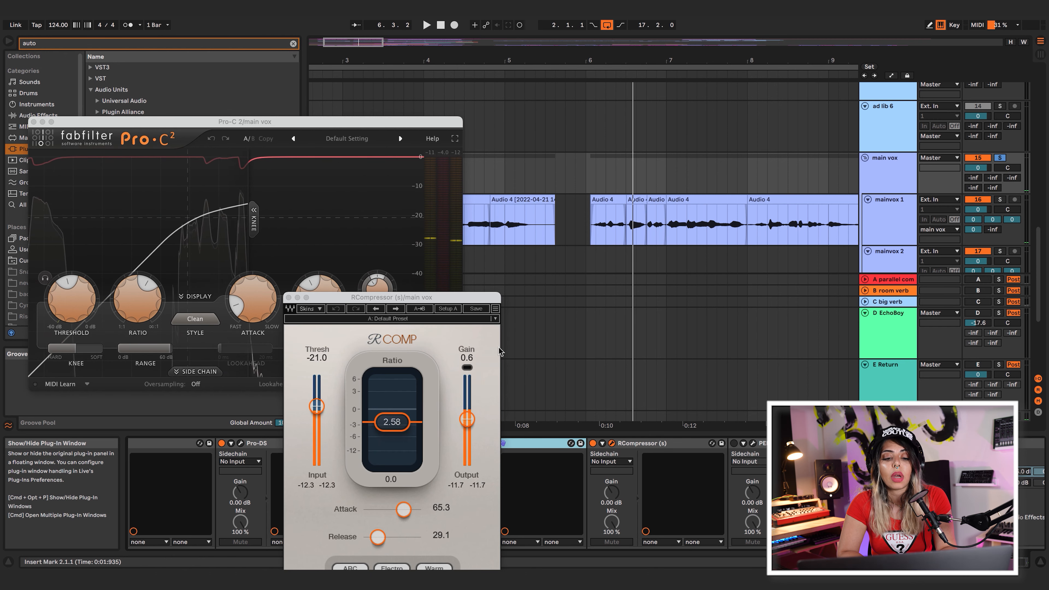
left_click_drag(450, 298, 448, 139)
Compare the playing vocal with RCompressor bypassed and active.
key("space")
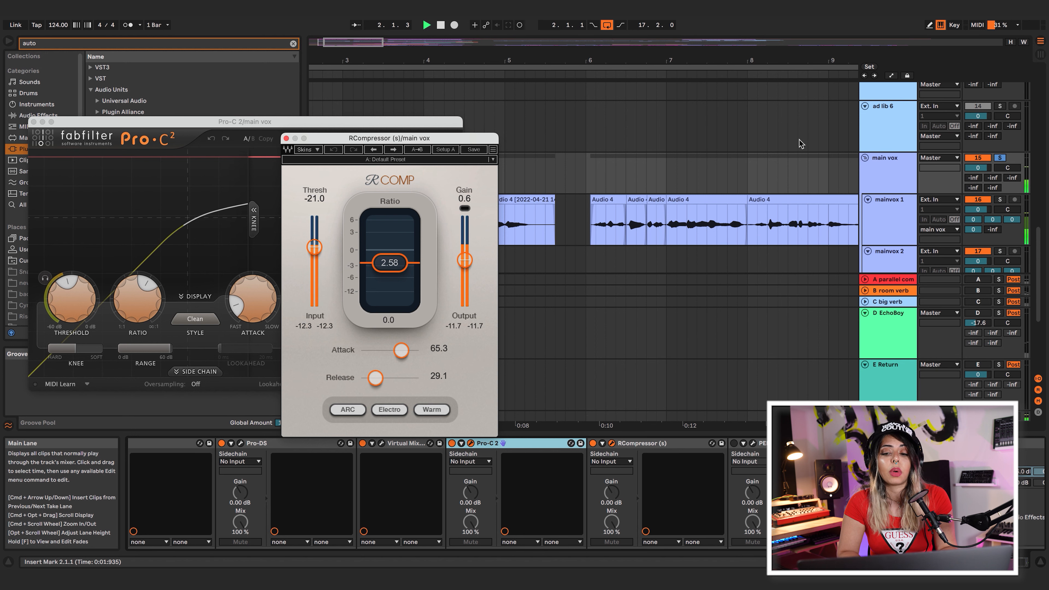
scroll(613, 471, "right", 3)
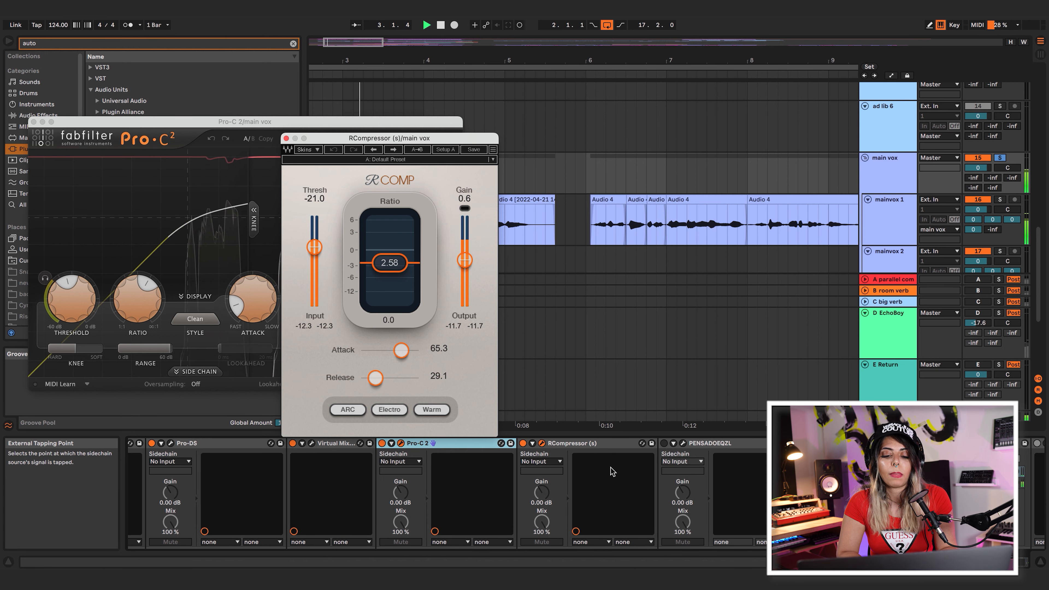
left_click(523, 443)
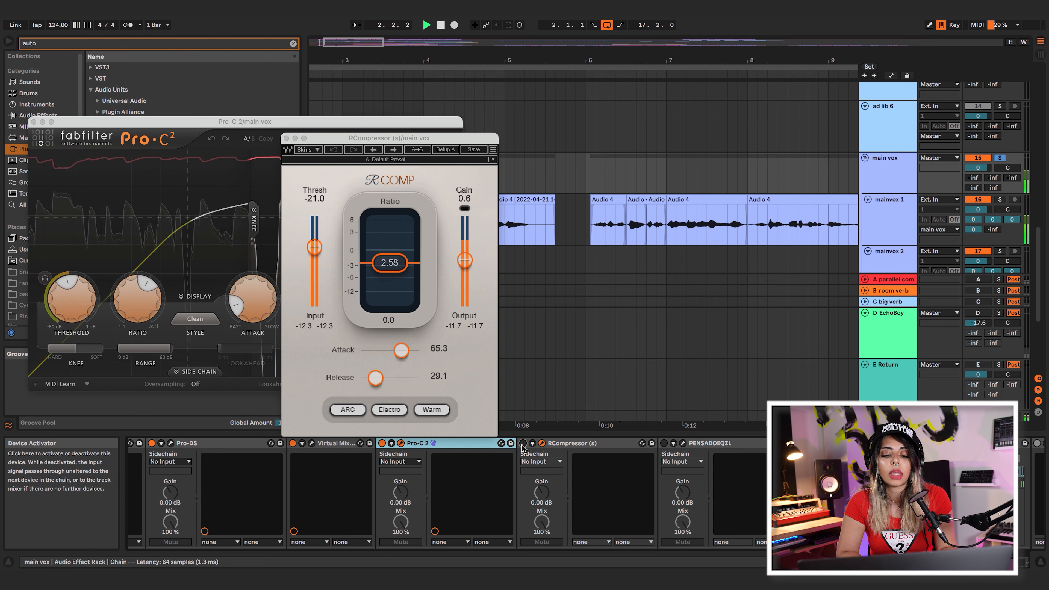
left_click(523, 444)
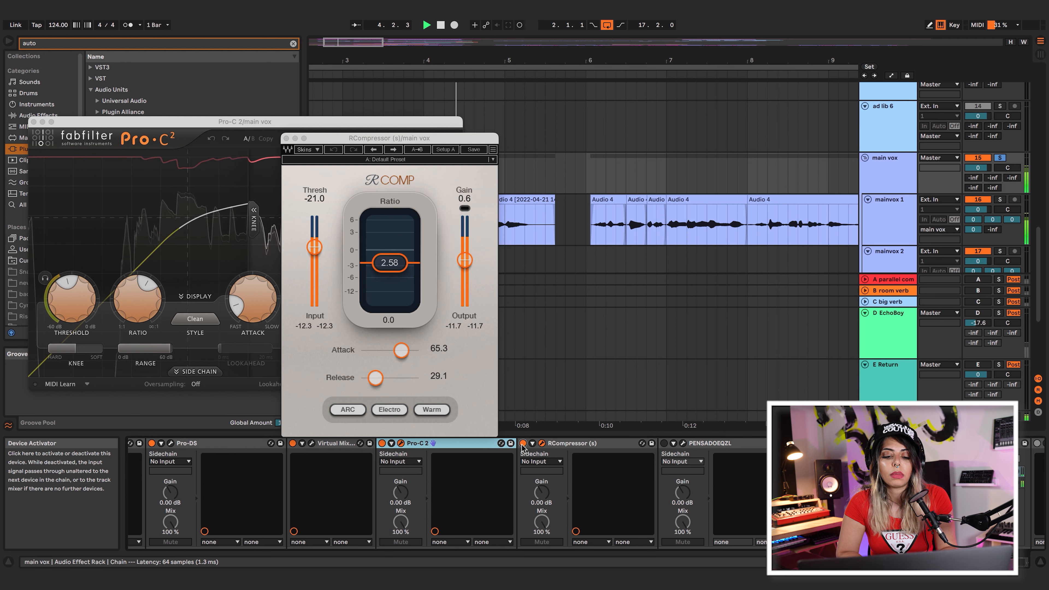
Activate the PENSADOEQZL device on the main vocal and audition the result.
scroll(554, 451, "right", 3)
scroll(554, 451, "right", 2)
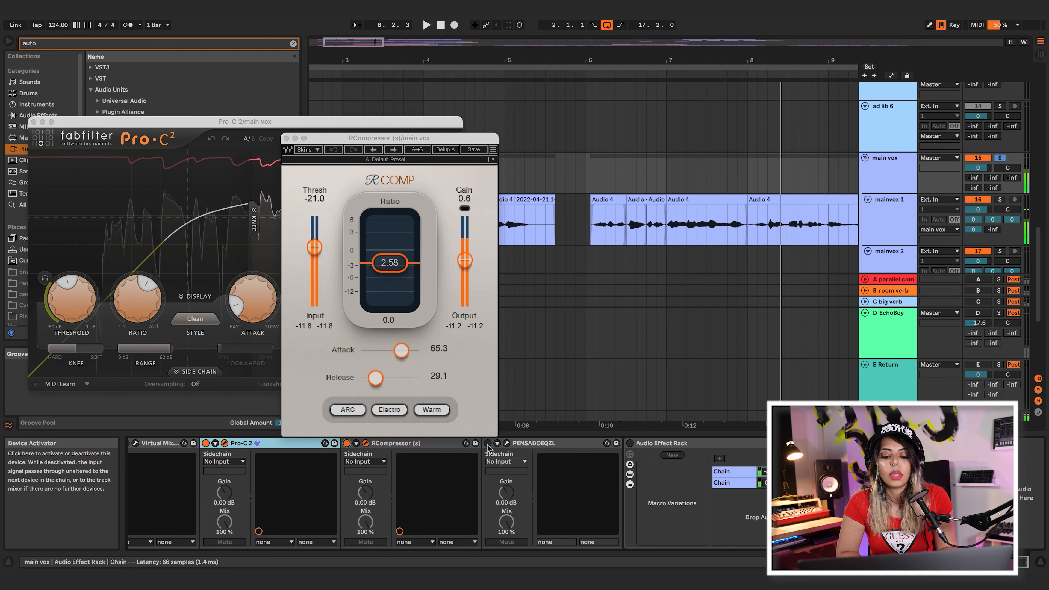
key("space")
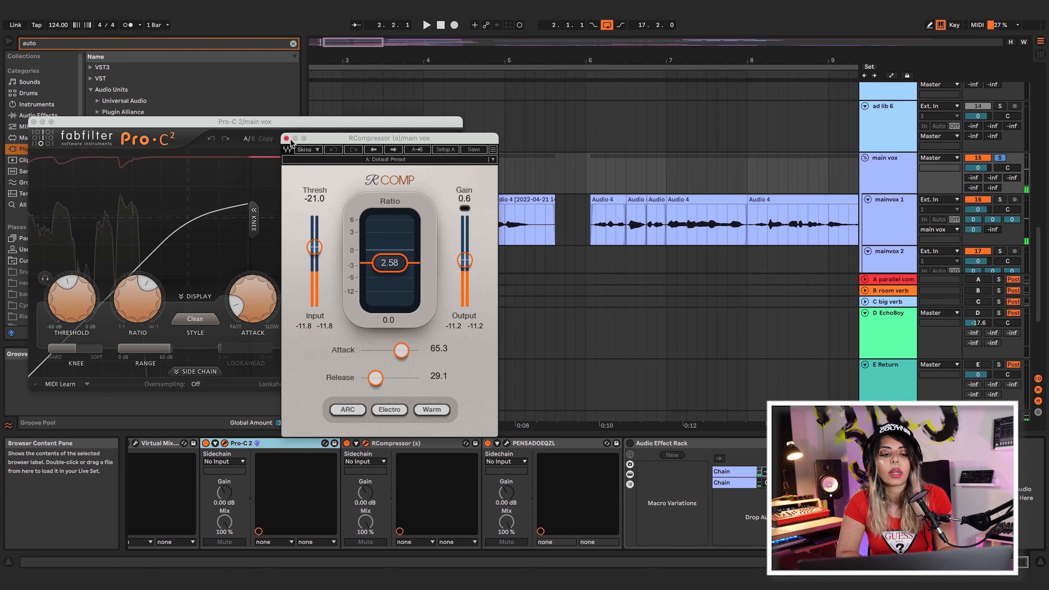
Close the RCompressor and Pro-C 2 windows and return to the main vocal's device chain.
left_click(287, 138)
left_click_drag(288, 122, 886, 126)
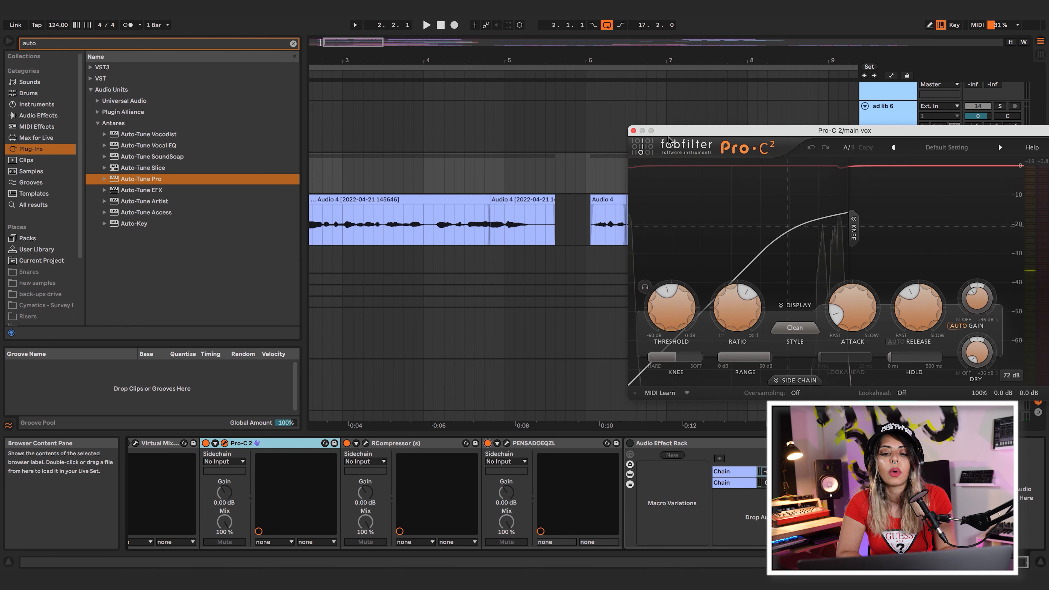
left_click(634, 127)
scroll(569, 489, "left", 3)
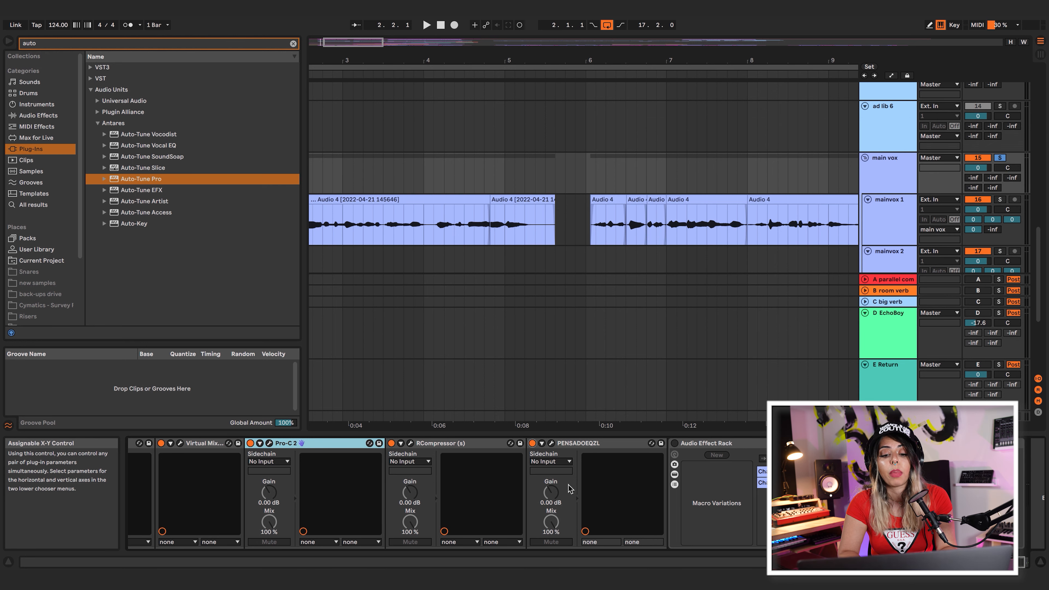
Open the PENSADOEQZL window on the main vocal, move it above the device chain and play the vocal.
left_click(551, 443)
left_click_drag(487, 196, 629, 76)
key("space")
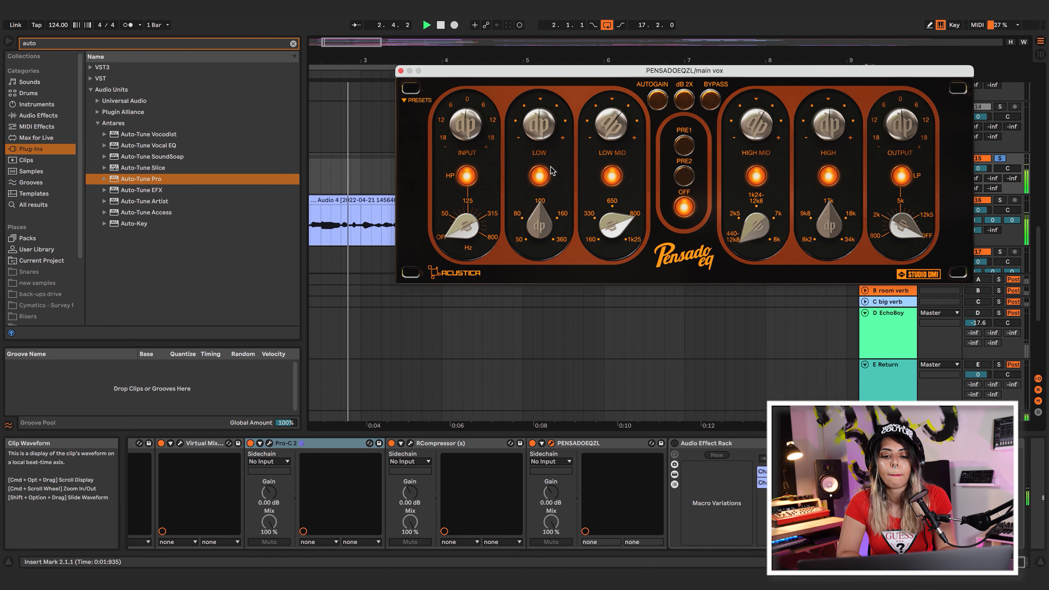
left_click_drag(668, 76, 654, 77)
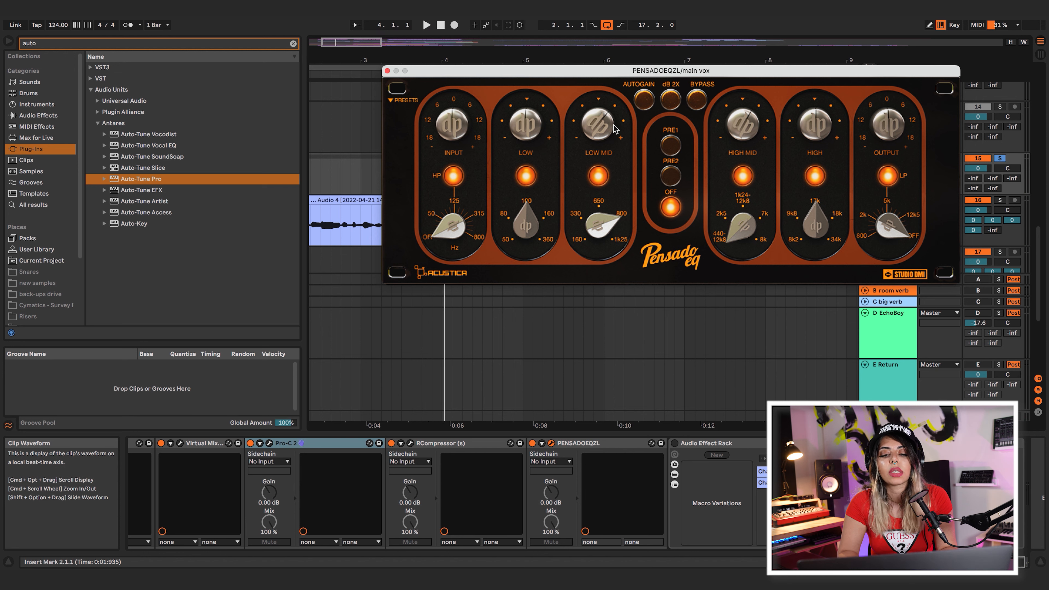
left_click_drag(615, 70, 539, 69)
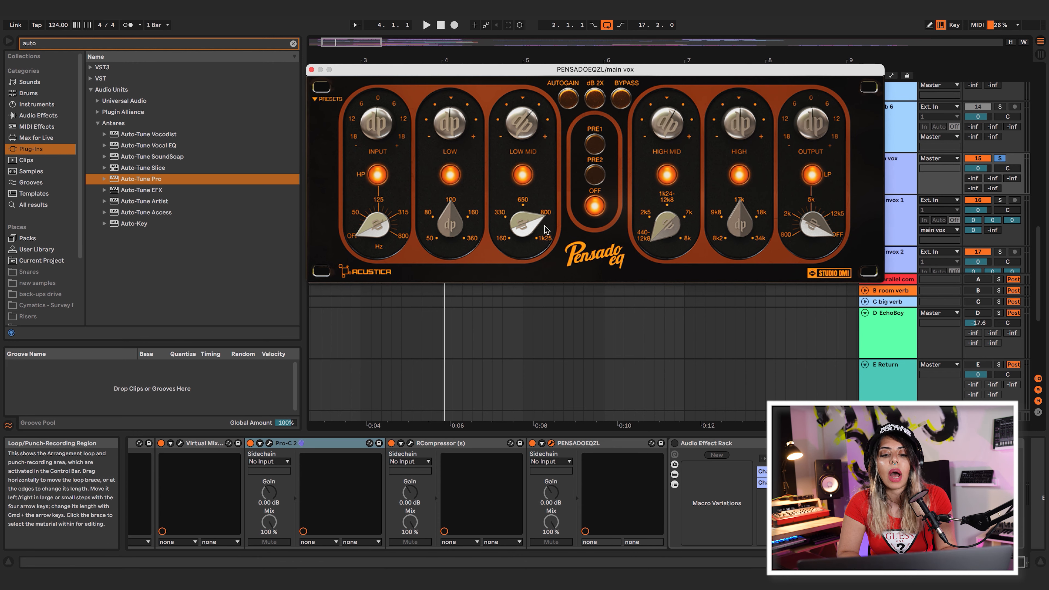
Compare the playing vocal with PENSADOEQZL bypassed and active.
key("space")
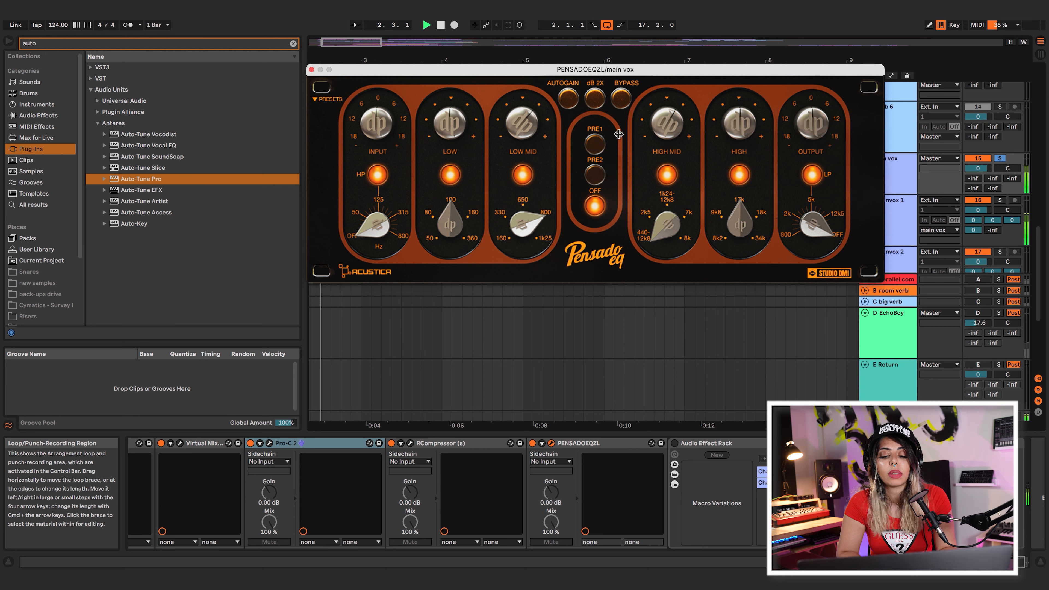
left_click(532, 444)
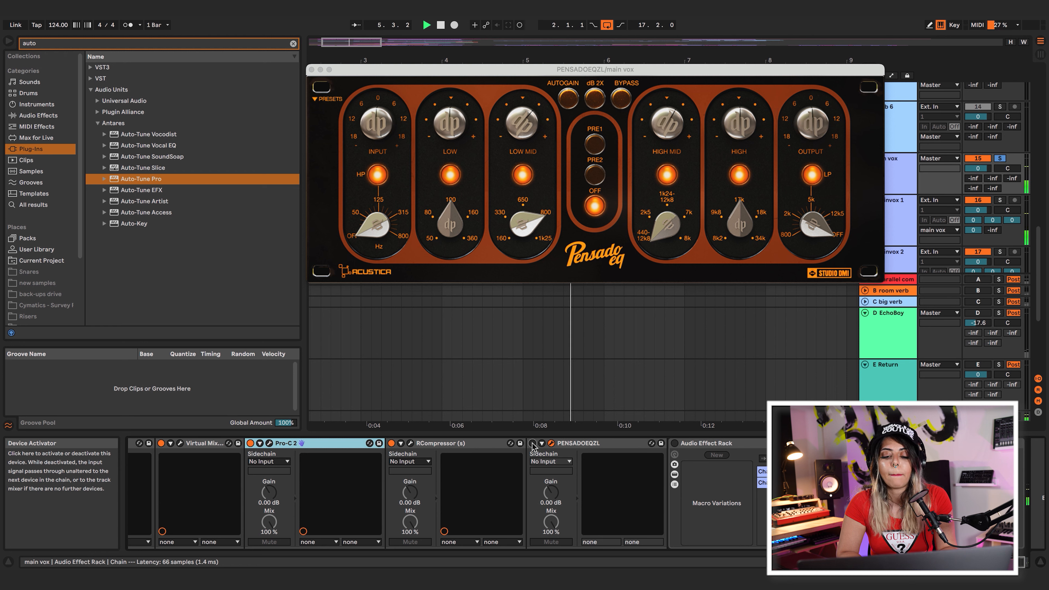
left_click(532, 443)
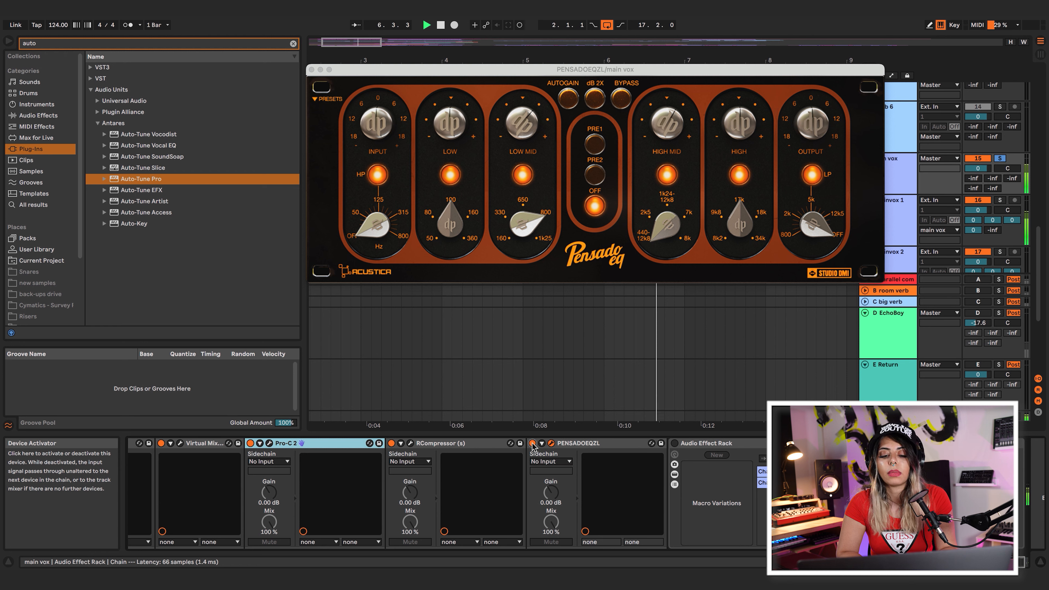
Select the Audio Effect Rack after PENSADOEQZL and activate it while the vocal plays.
scroll(605, 488, "right", 2)
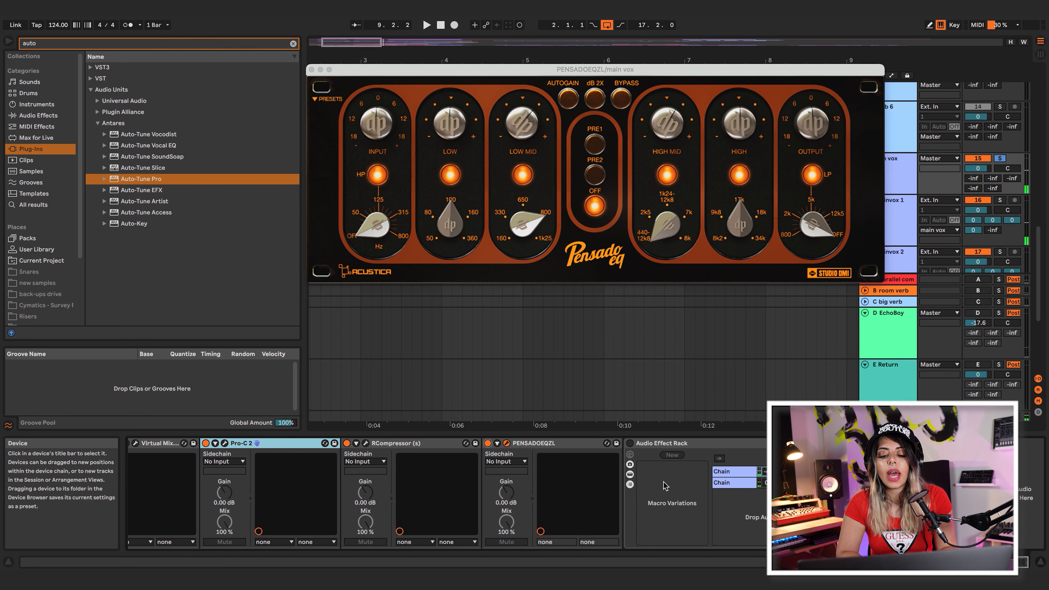
left_click(667, 442)
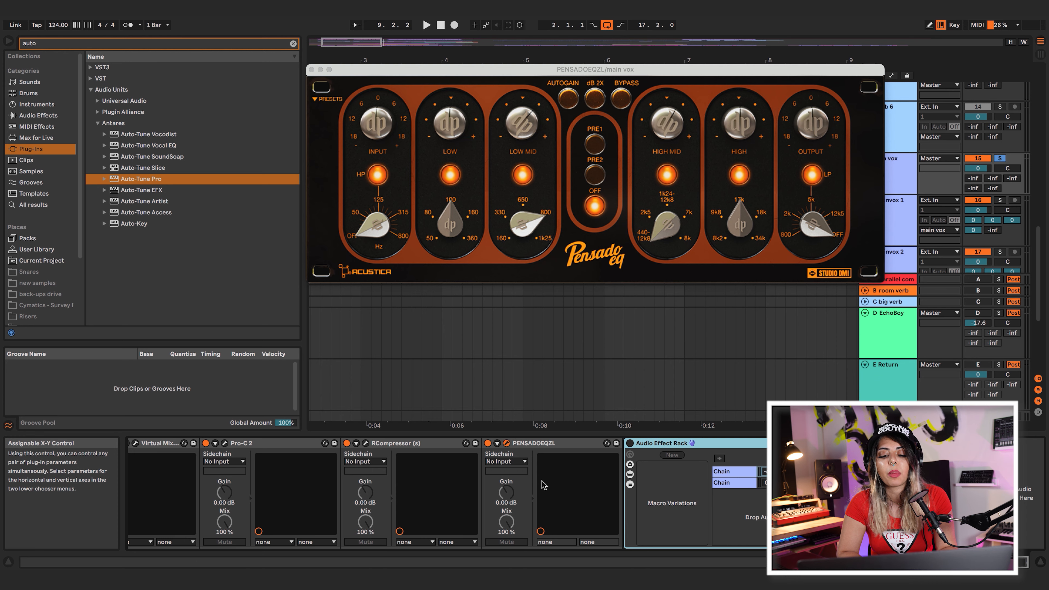
scroll(543, 484, "left", 3)
scroll(544, 485, "right", 1)
scroll(544, 485, "right", 4)
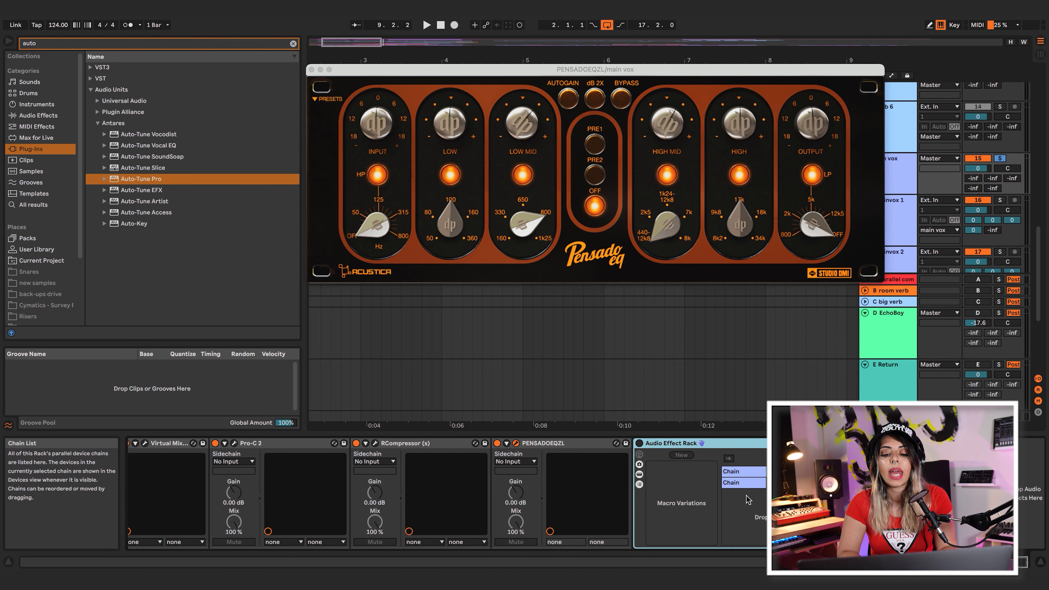
scroll(727, 491, "right", 1)
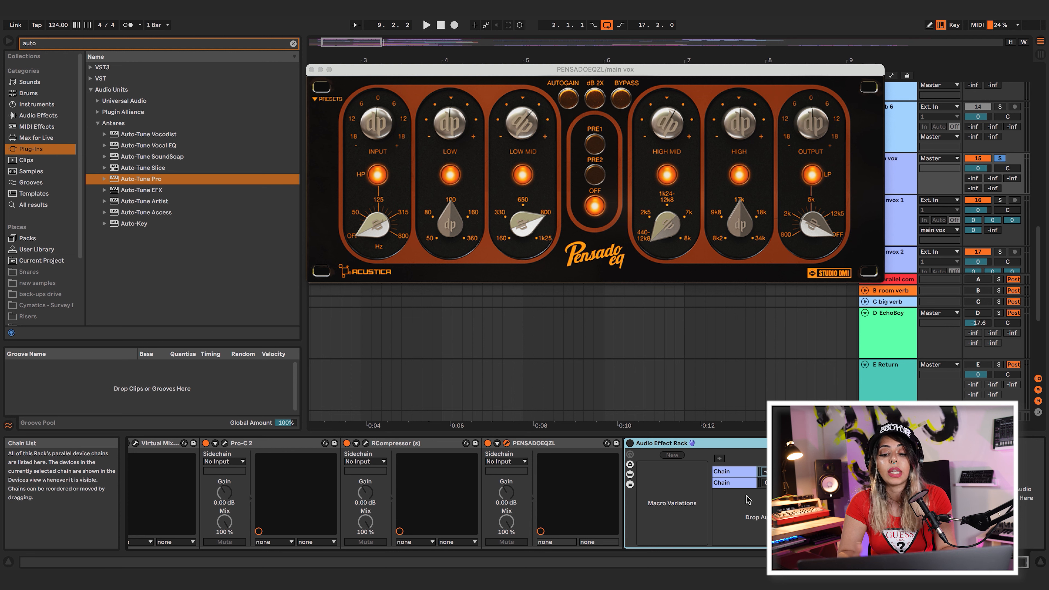
key("space")
left_click(630, 444)
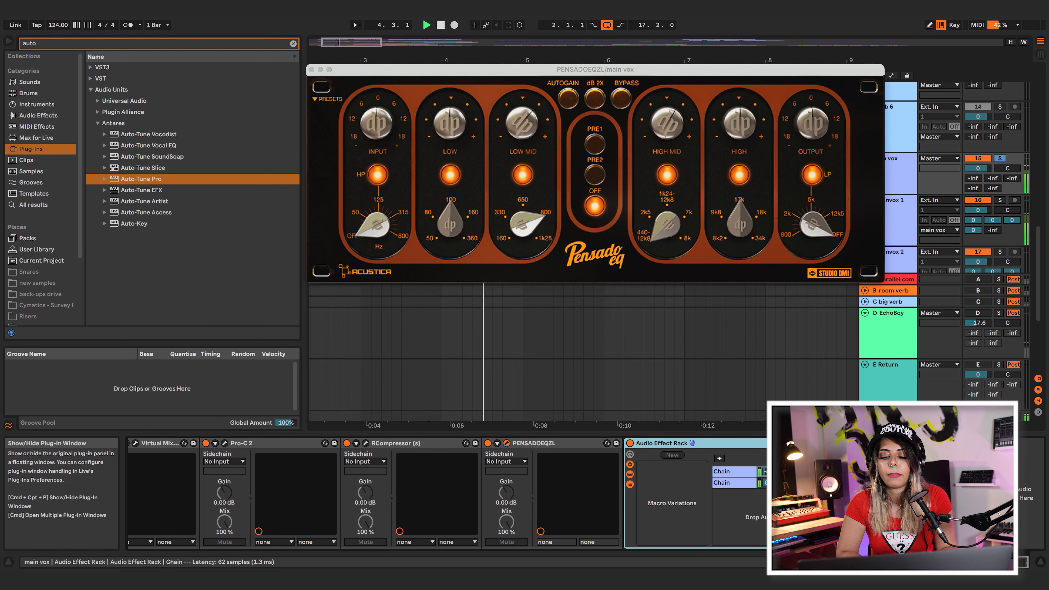
Open the rack's Decapitator window, move it above the device chain and fine-tune the Drive amount.
left_click(871, 443)
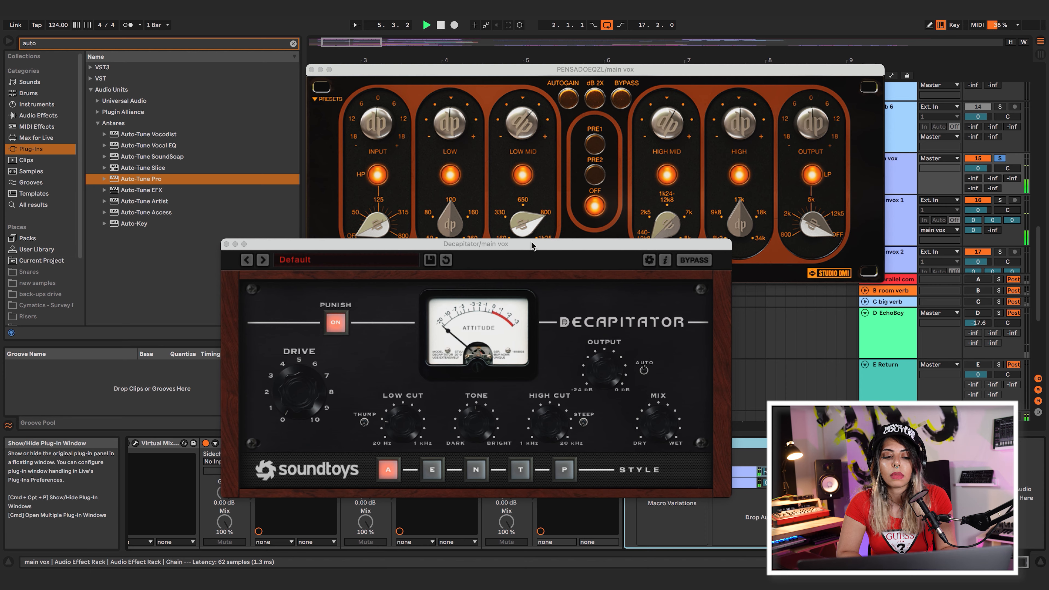
left_click_drag(531, 246, 517, 107)
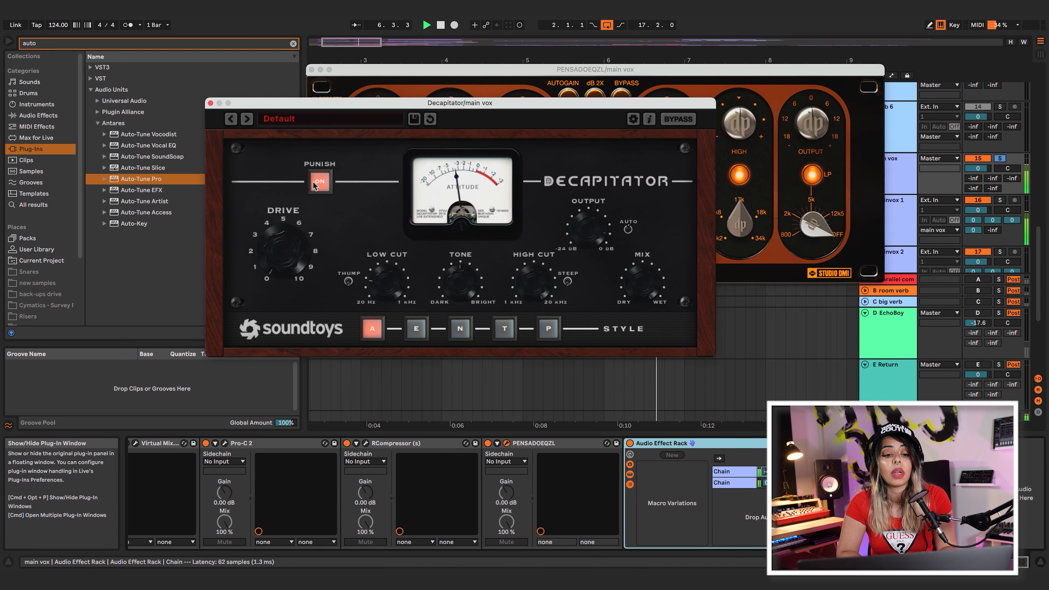
mouse_move(283, 260)
left_mouse_down()
mouse_move(277, 246)
mouse_move(277, 267)
mouse_move(274, 227)
mouse_move(280, 270)
left_mouse_up()
Compare the playing vocal with the Decapitator's Audio Effect Rack bypassed and active.
key("space")
left_click(732, 446)
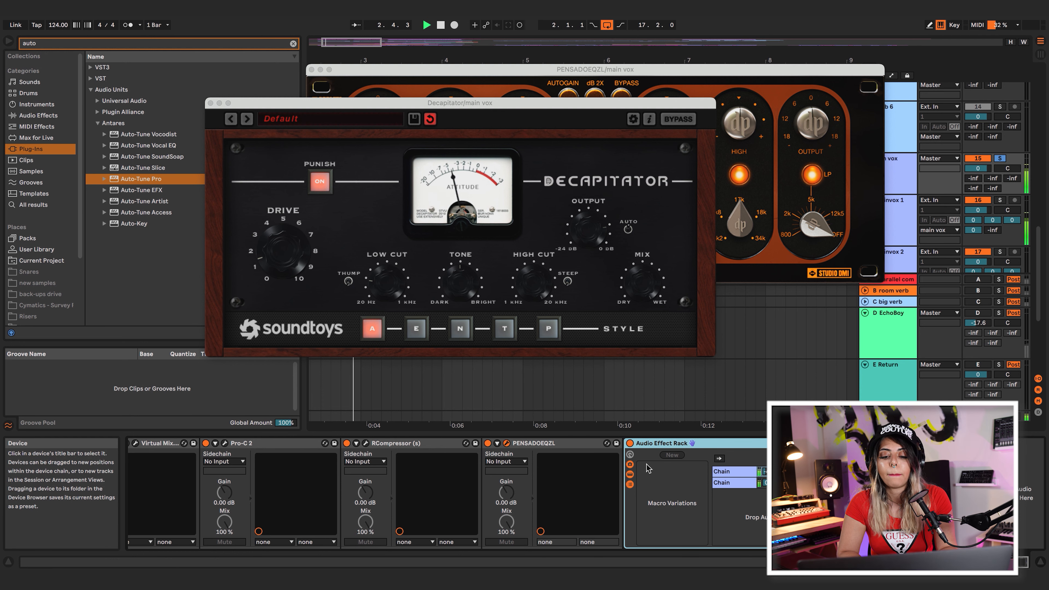
left_click(629, 443)
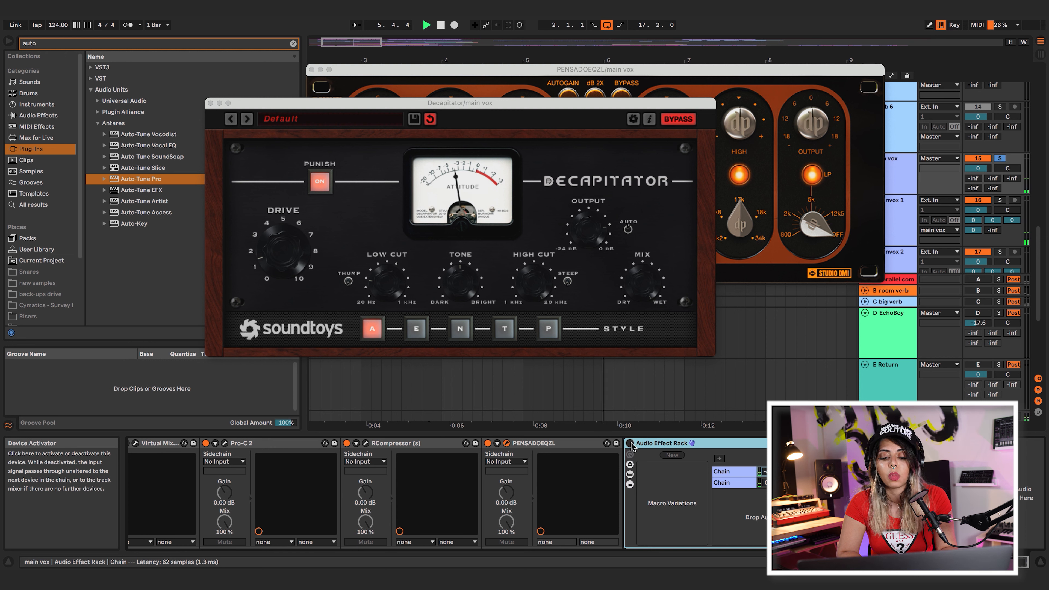
left_click(629, 443)
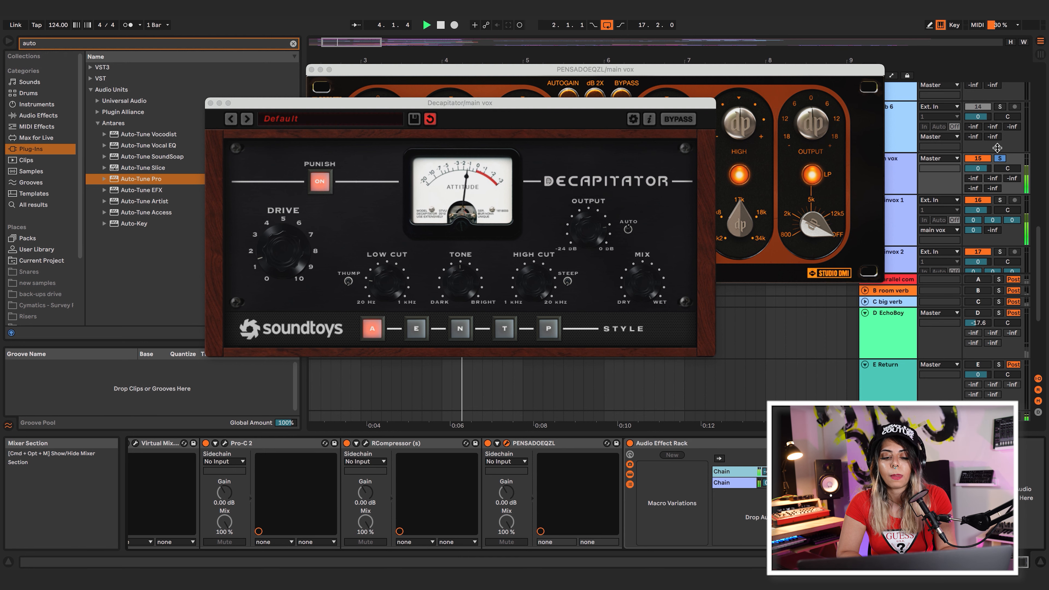
Take the main vox group out of solo and play the vocal within the full mix.
scroll(684, 501, "left", 5)
scroll(684, 502, "left", 1)
scroll(683, 501, "right", 6)
key("space")
left_click(1001, 161)
key("space")
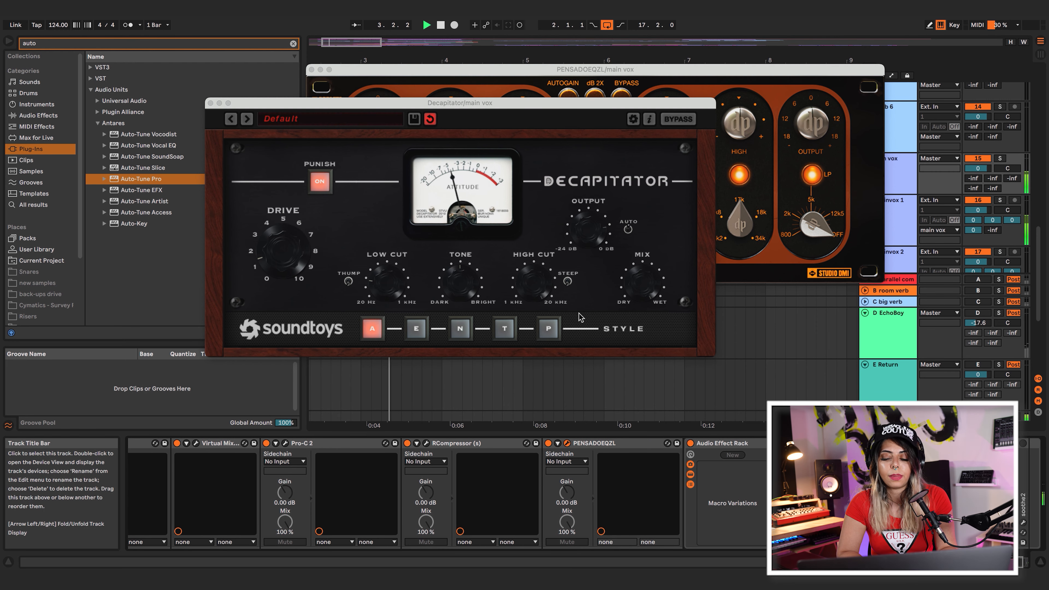
Close the Decapitator and PENSADOEQZL windows, stop playback and look back over the vocal's device chain.
left_click(211, 103)
left_click(311, 70)
key("space")
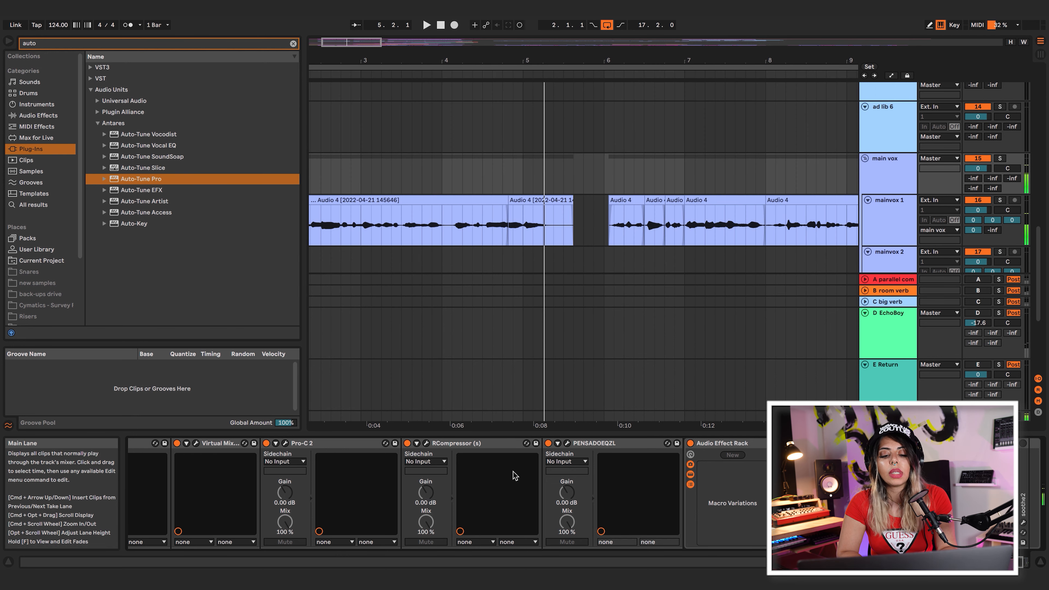
scroll(515, 482, "left", 6)
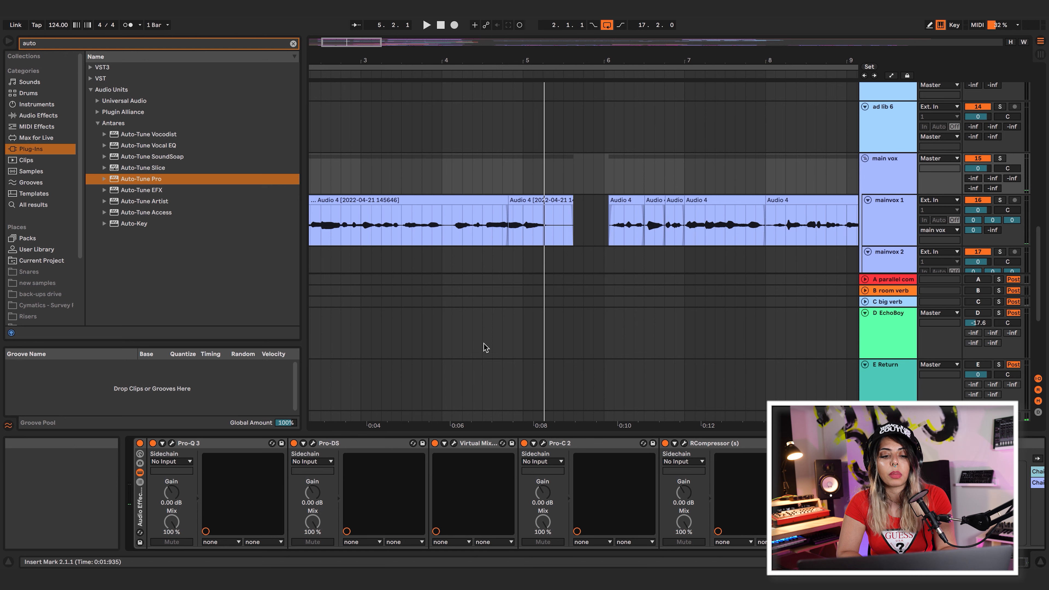
scroll(454, 485, "right", 4)
scroll(454, 484, "left", 4)
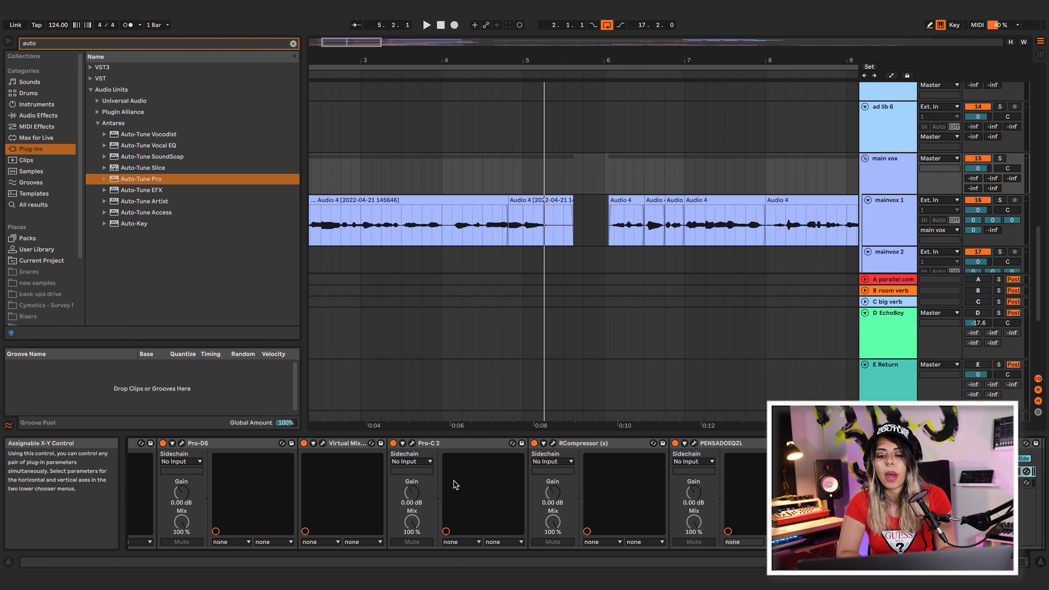
Unfold the A parallel comp return, fold the D EchoBoy and E Return tracks, and select A parallel comp.
scroll(884, 182, "down", 1)
scroll(884, 182, "down", 2)
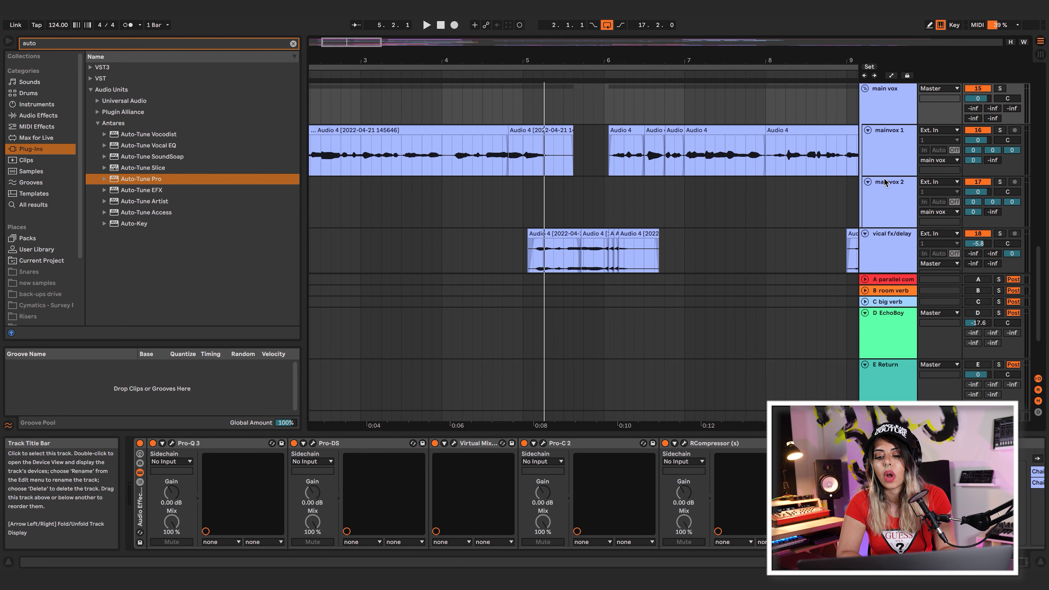
left_click(865, 281)
left_click(865, 302)
left_click(865, 313)
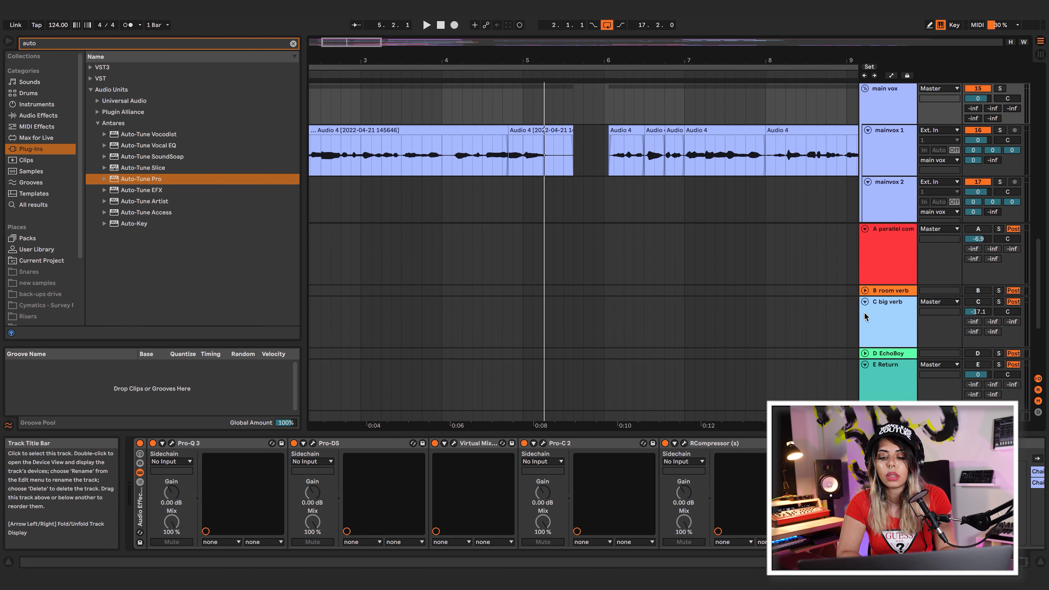
left_click(865, 365)
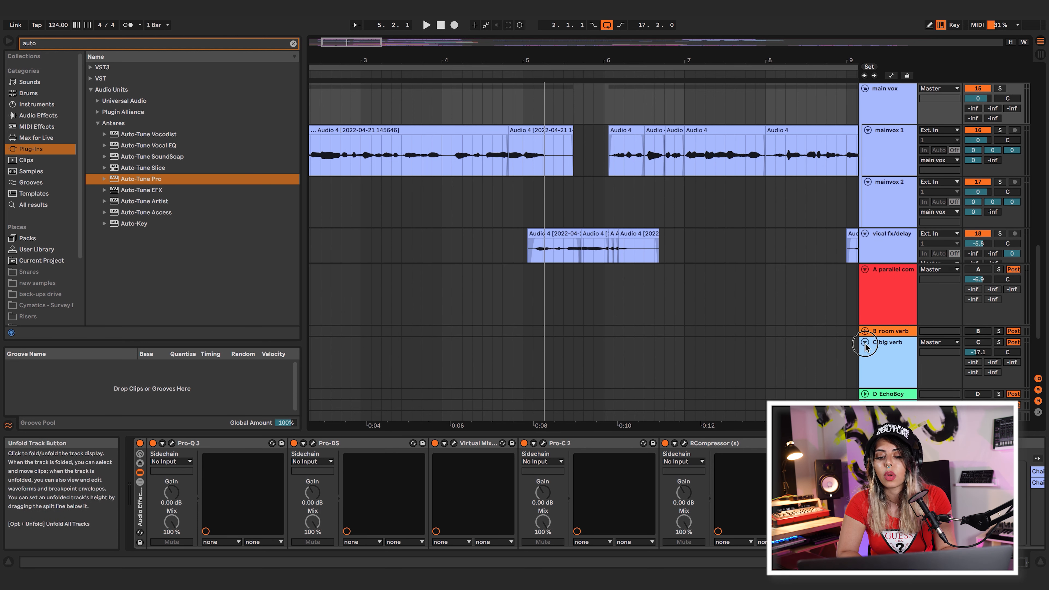
left_click(865, 344)
left_click(887, 330)
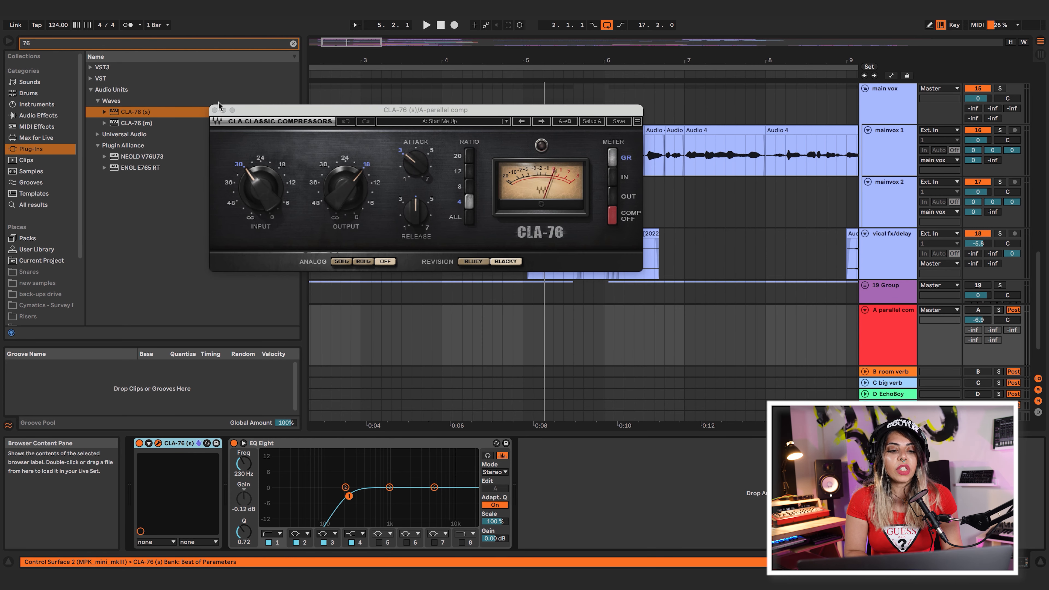
Reopen the CLA-76 compressor on the A parallel comp return and set its revision to Bluey.
left_click(215, 111)
left_click(894, 337)
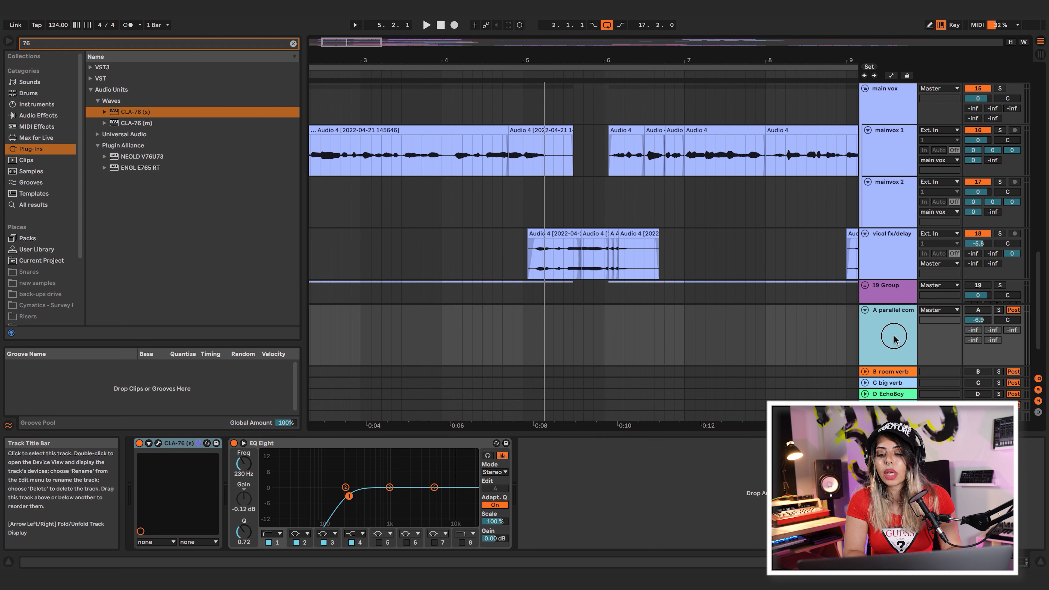
left_click(159, 444)
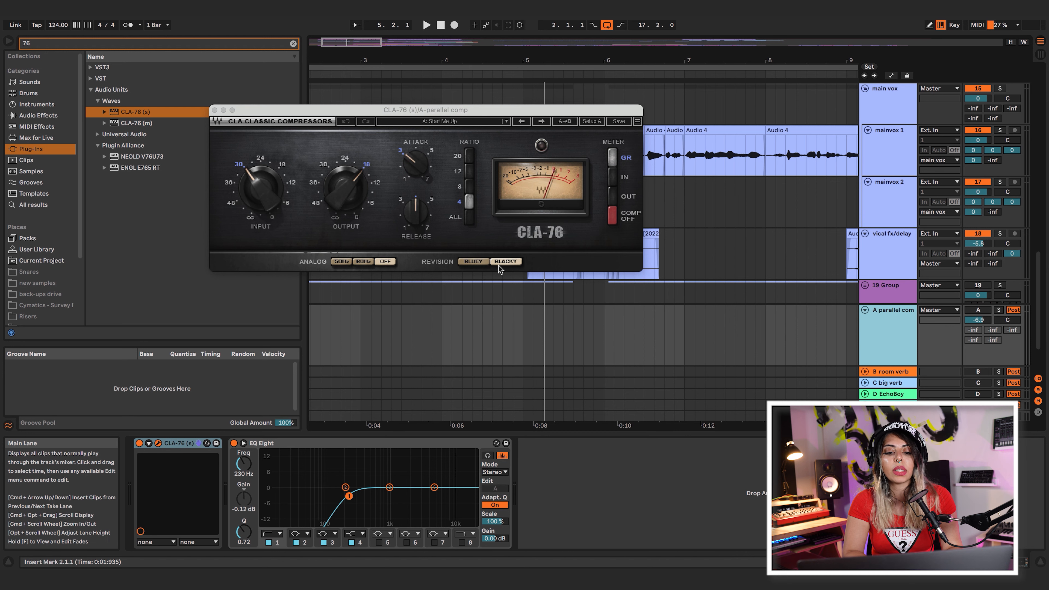
left_click(478, 262)
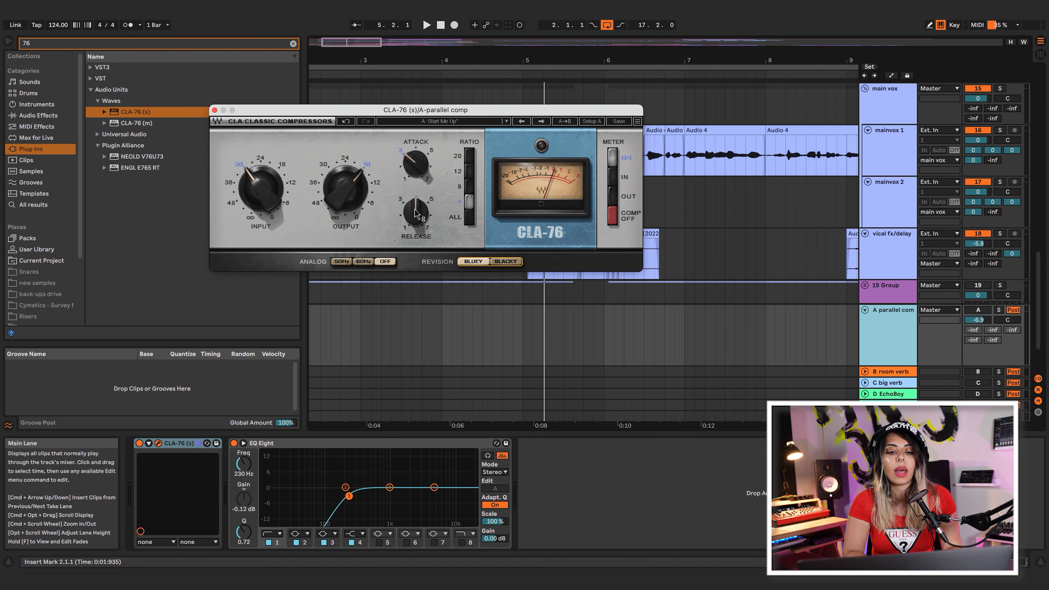
Solo the A parallel comp return, bring its CLA-76 window back into view and start playback.
scroll(916, 144, "up", 3)
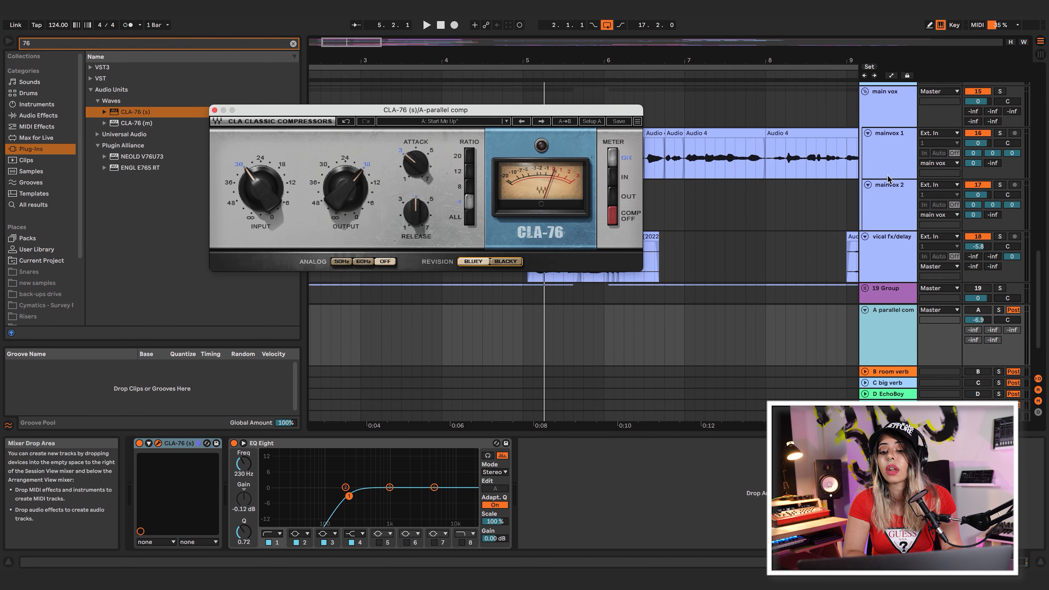
left_click_drag(973, 146, 973, 99)
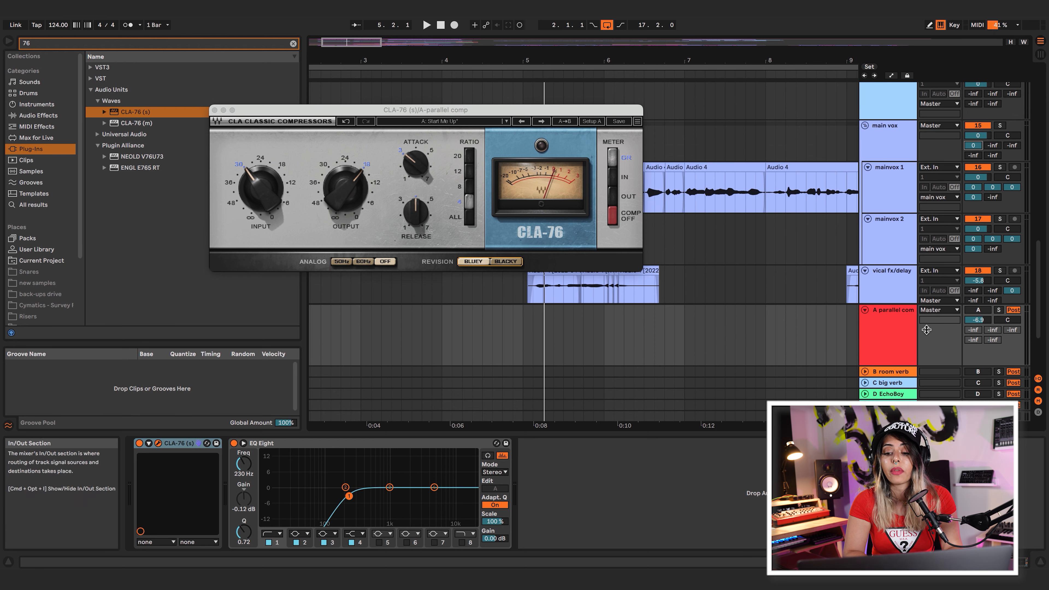
left_click(981, 311)
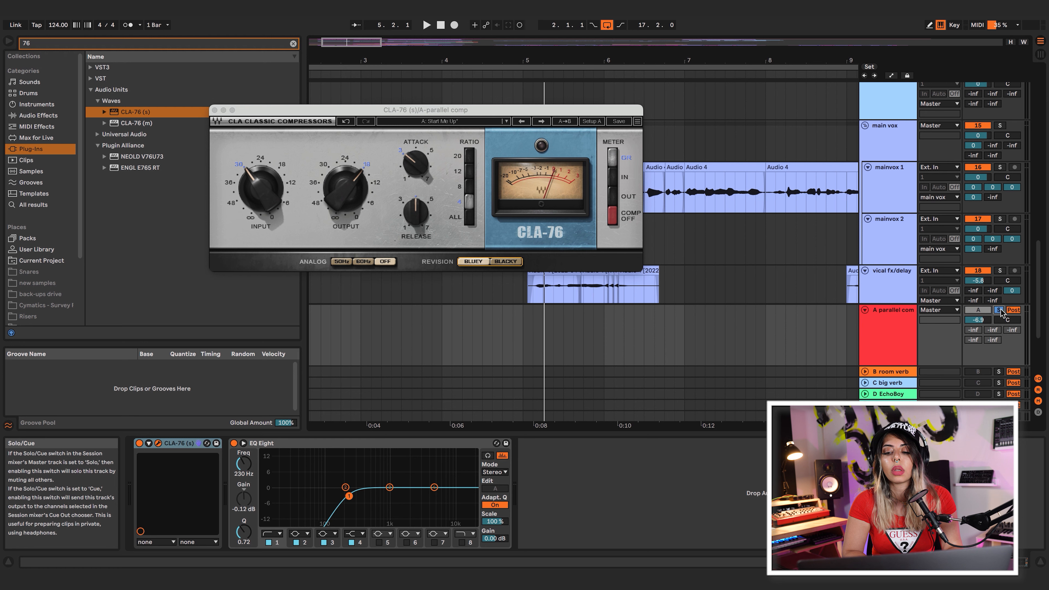
left_click(462, 103)
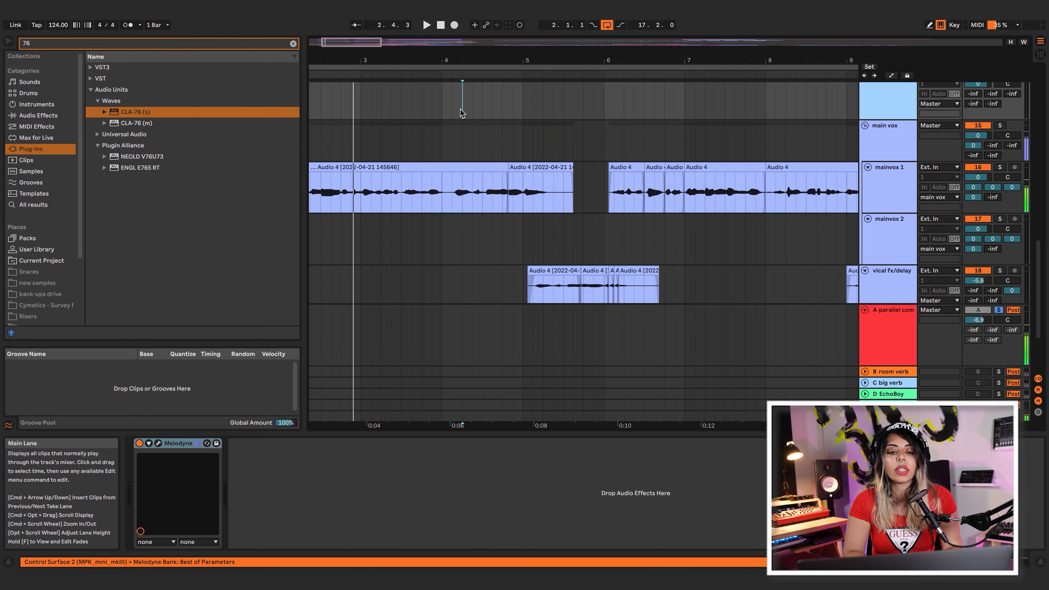
left_click(898, 336)
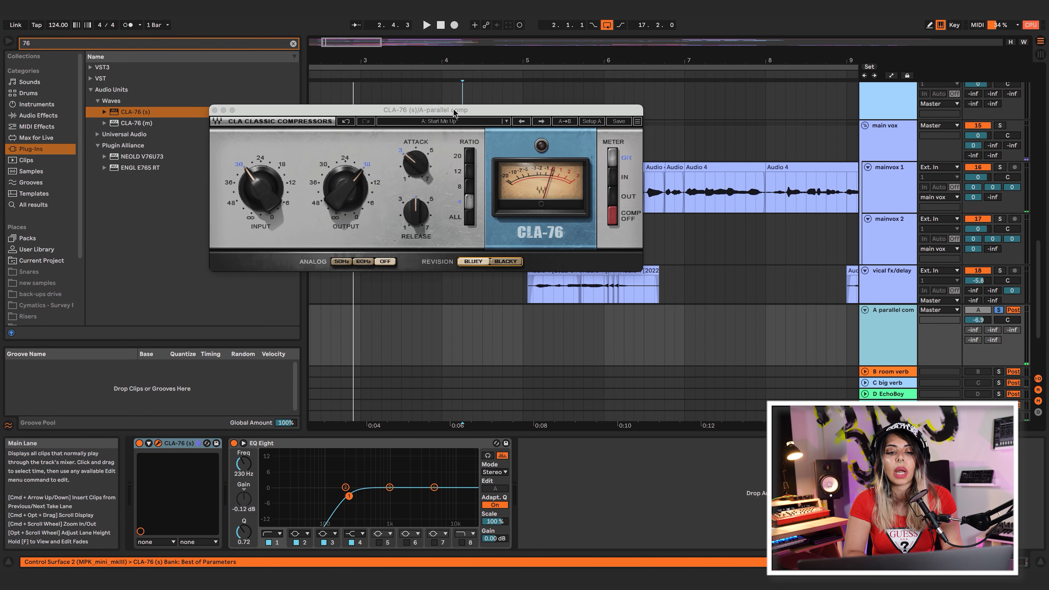
key("space")
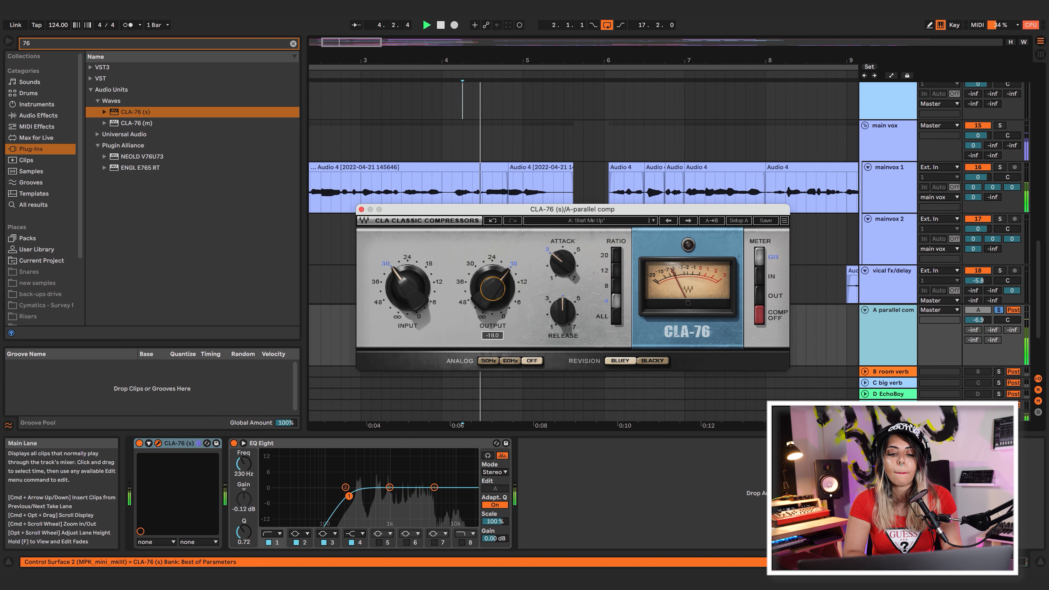
Set the CLA-76 Input to about -18.1 and adjust its Output level while the soloed return plays.
left_click_drag(492, 288, 492, 295)
left_click_drag(407, 288, 408, 271)
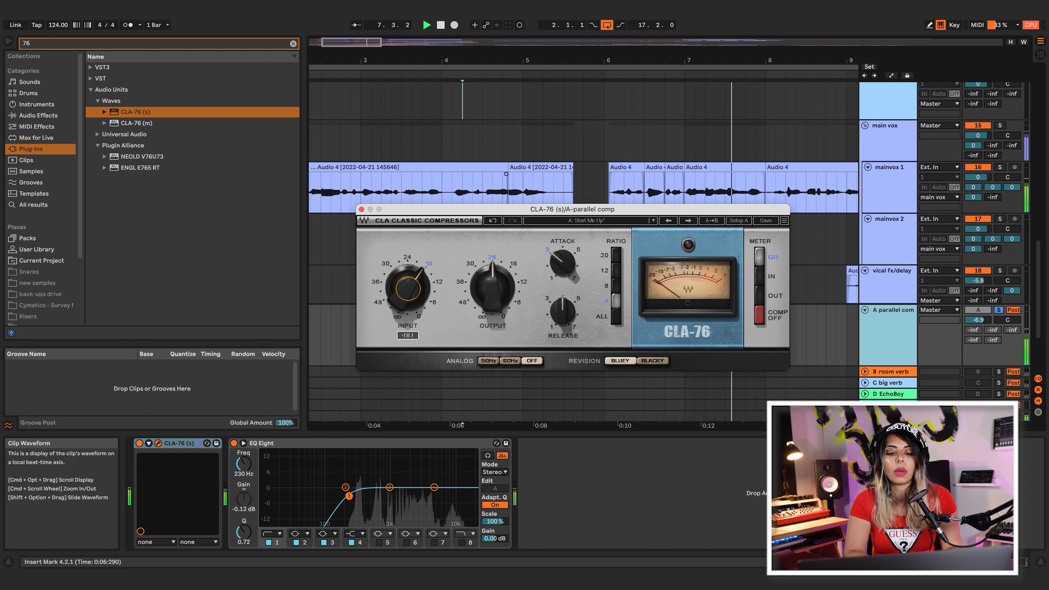
left_click_drag(492, 292, 492, 290)
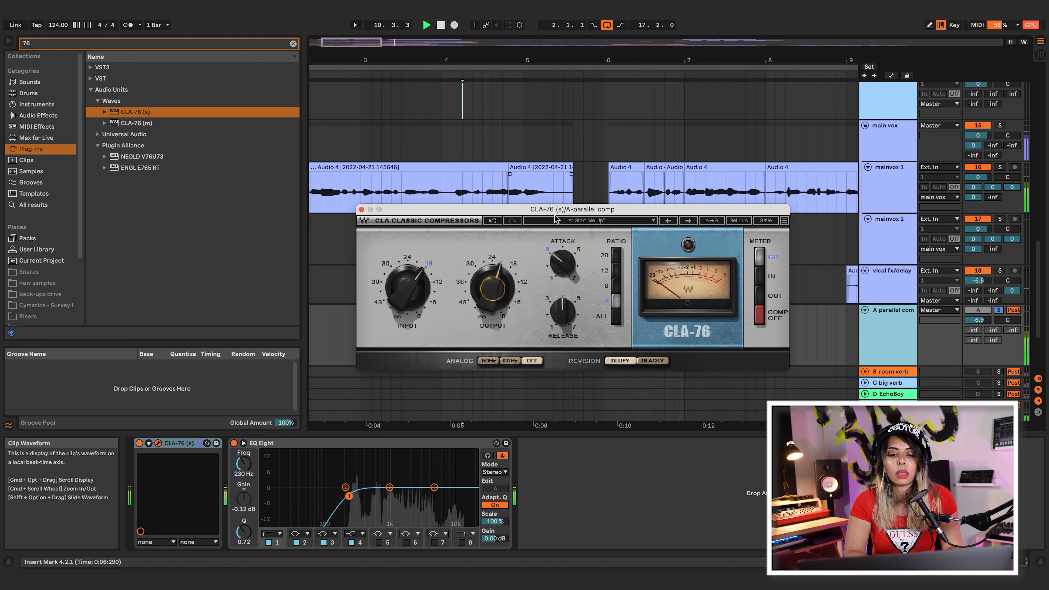
Rebalance the CLA-76 Input and set its Output to about -18 while the soloed A parallel comp return plays.
left_click_drag(554, 213, 419, 213)
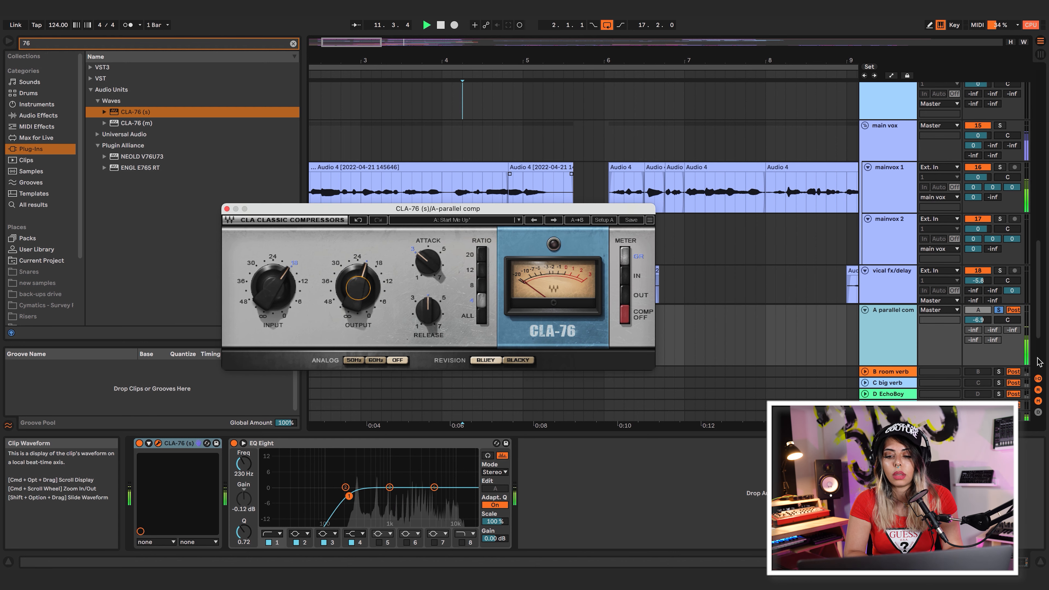
left_click_drag(371, 296, 372, 306)
left_click_drag(272, 290, 272, 285)
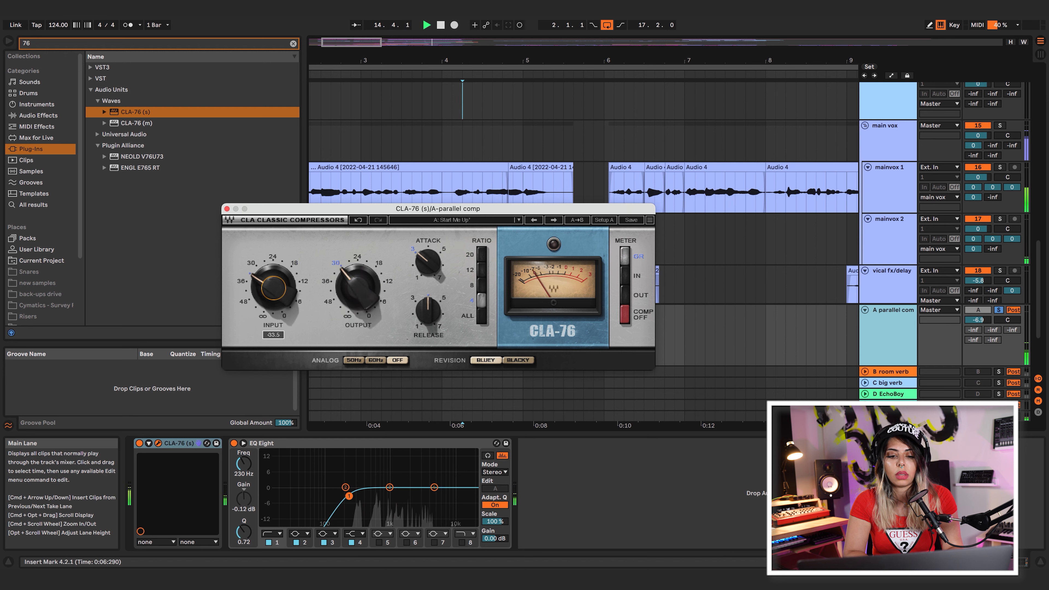
left_click_drag(357, 290, 358, 282)
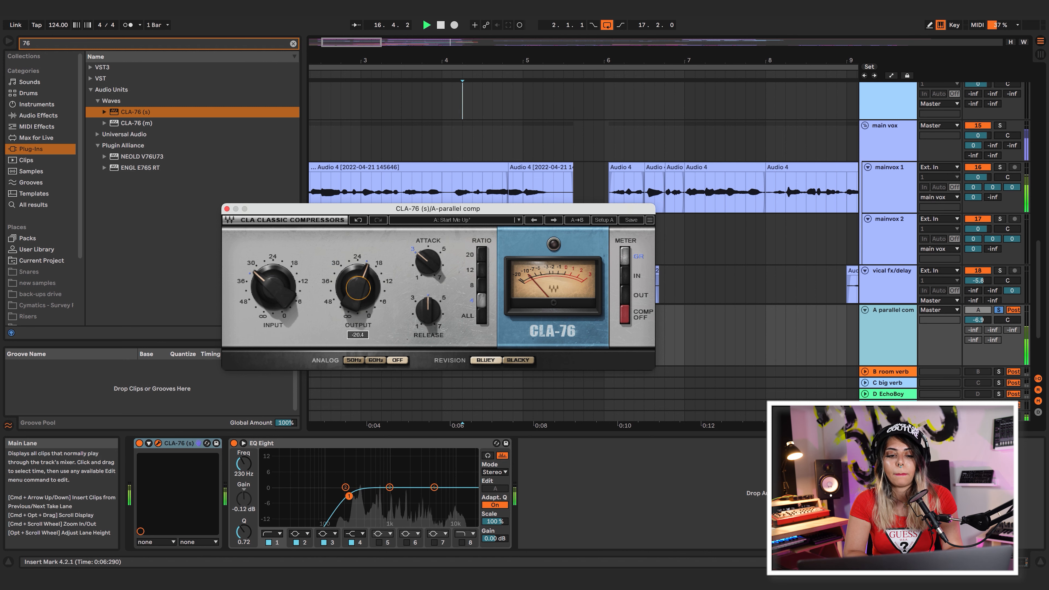
left_click_drag(285, 292, 285, 289)
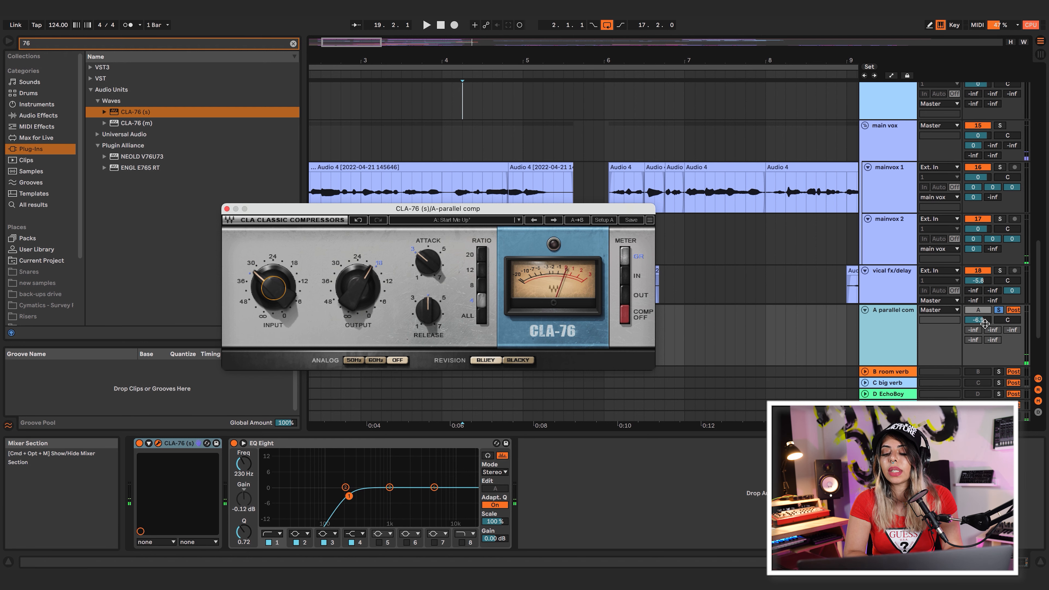
Take the A parallel comp return out of solo with its volume at -inf and play the vocal from bar 2.
left_click_drag(984, 324, 985, 351)
key("space")
key("space")
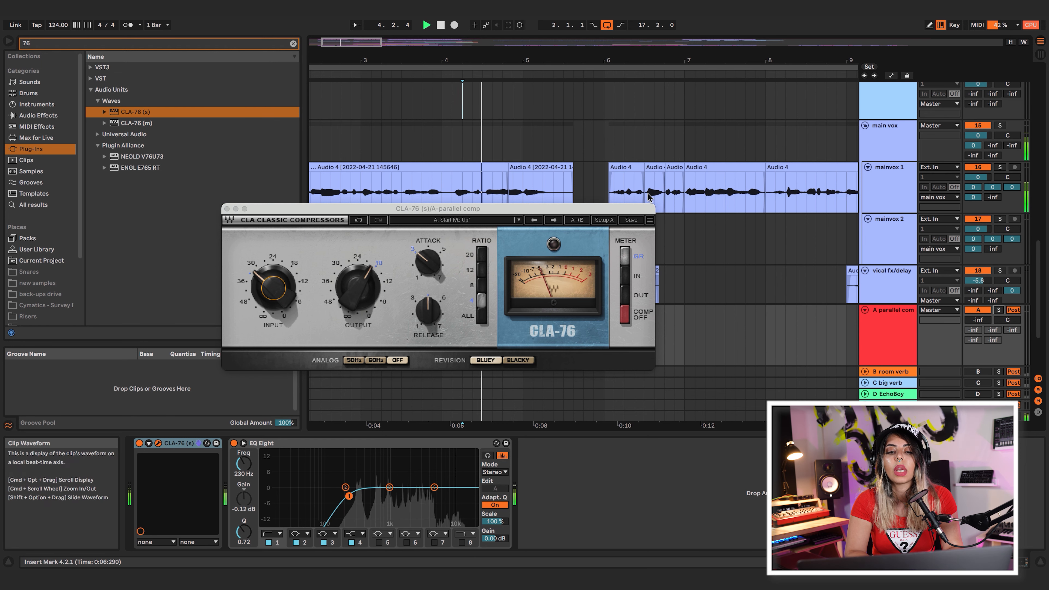
scroll(399, 128, "left", 5)
left_click(388, 75)
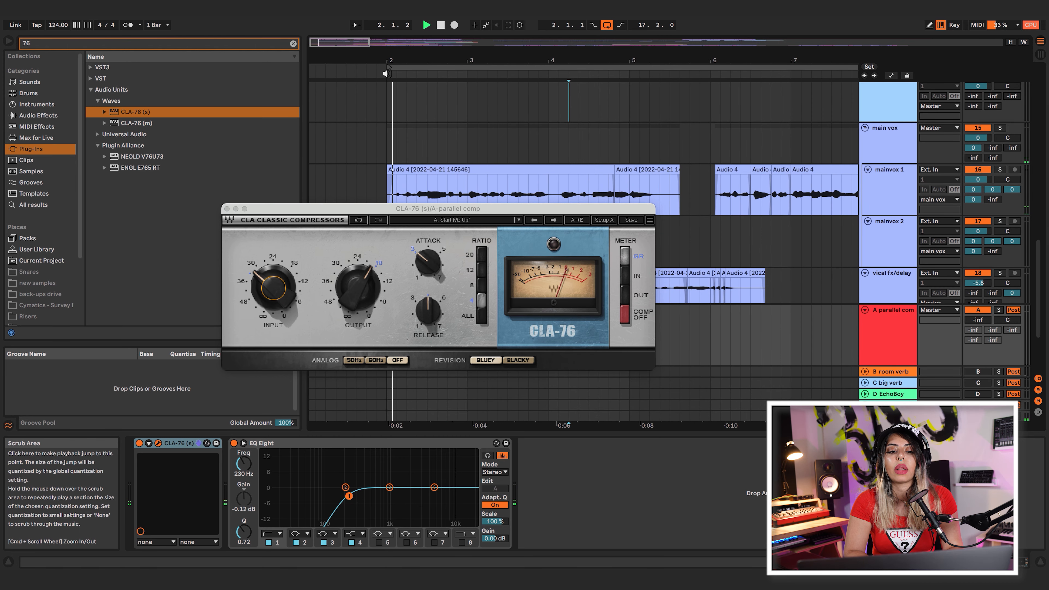
Raise the A parallel comp return's volume to 6.0 dB and replay the vocal with the insert mark at bar 2.
left_click_drag(978, 320, 987, 313)
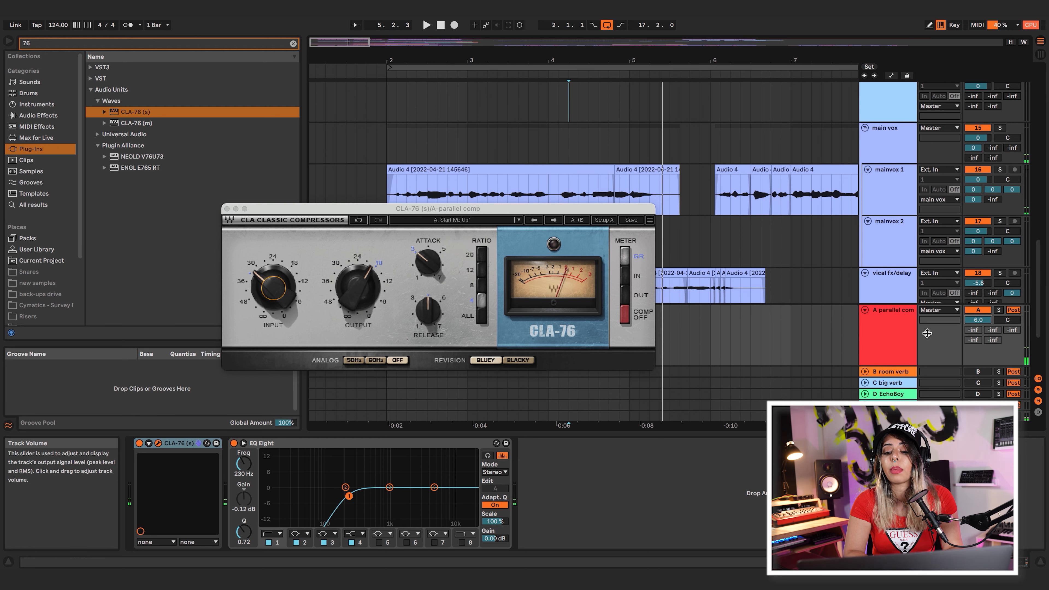
key("space")
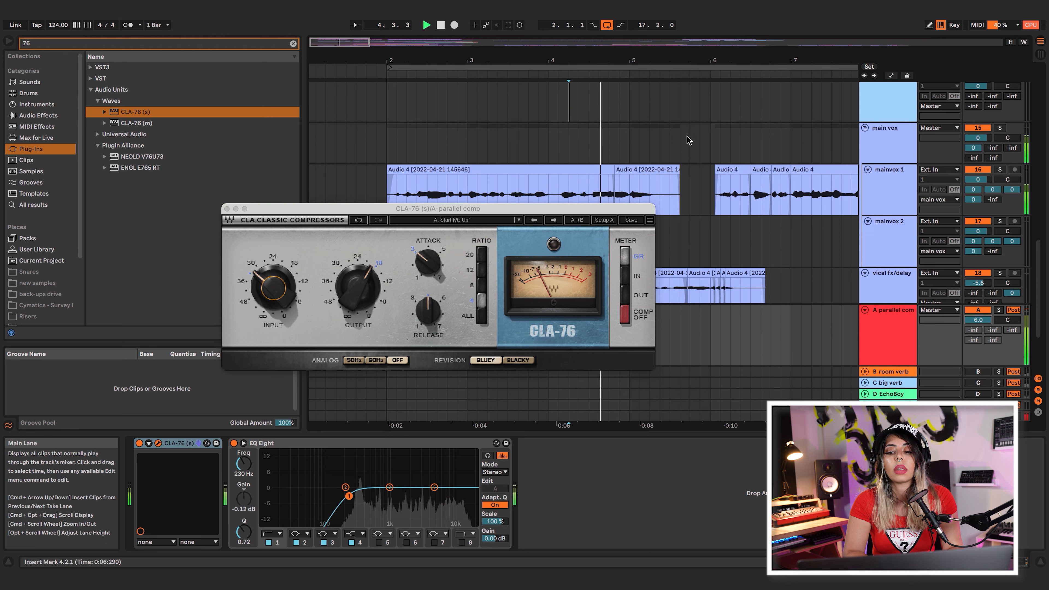
scroll(689, 140, "up", 1)
key("space")
left_click(392, 187)
key("space")
Settle the A parallel comp return's volume at -9.6 dB during playback, comparing the vocal with the return off and on.
left_click(991, 331)
left_click_drag(977, 320, 978, 324)
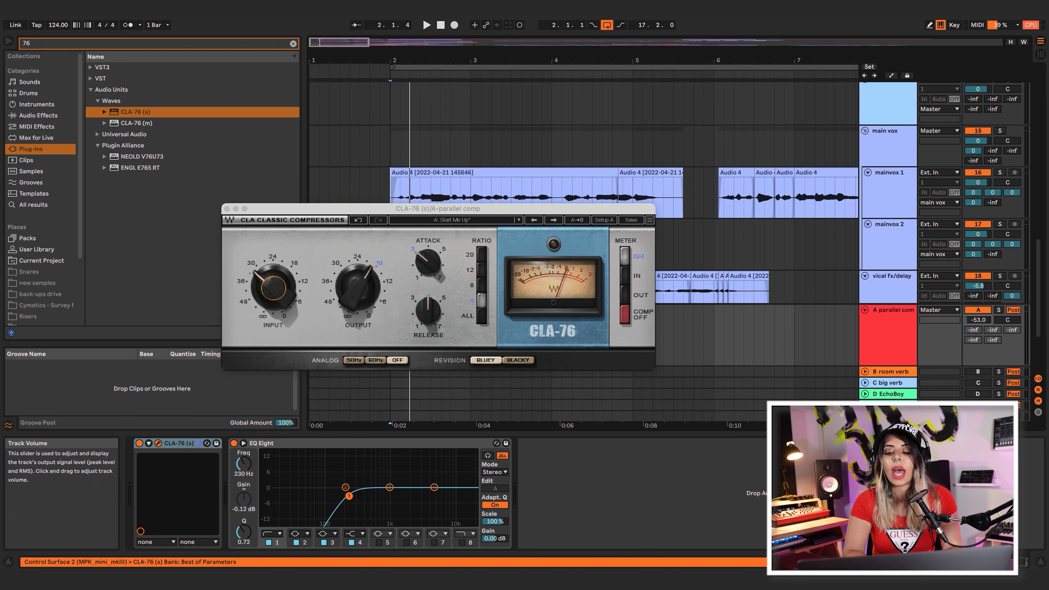
key("space")
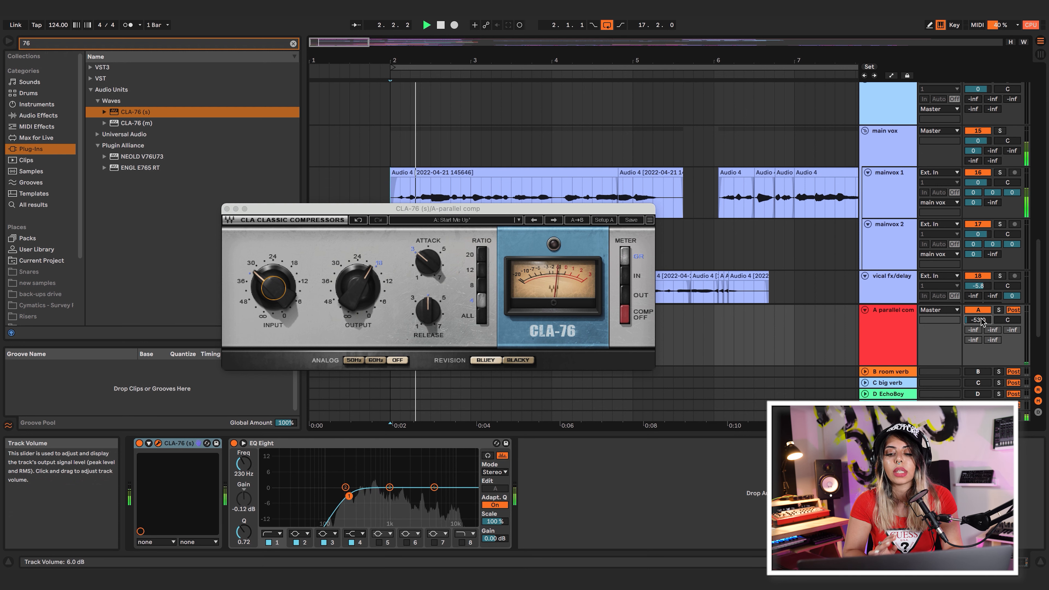
left_click_drag(981, 320, 982, 322)
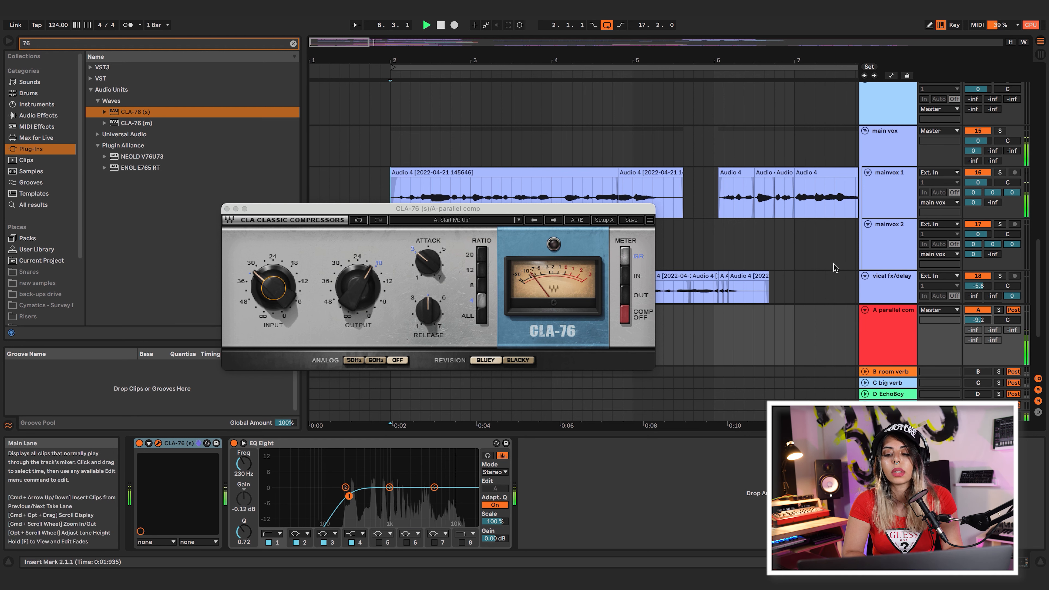
left_click(976, 309)
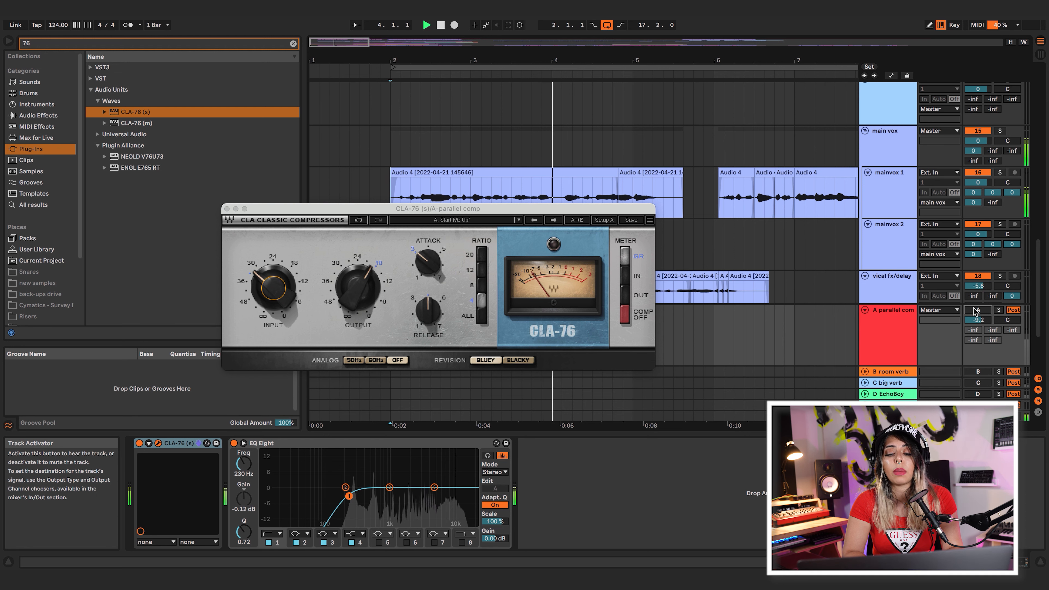
left_click(973, 308)
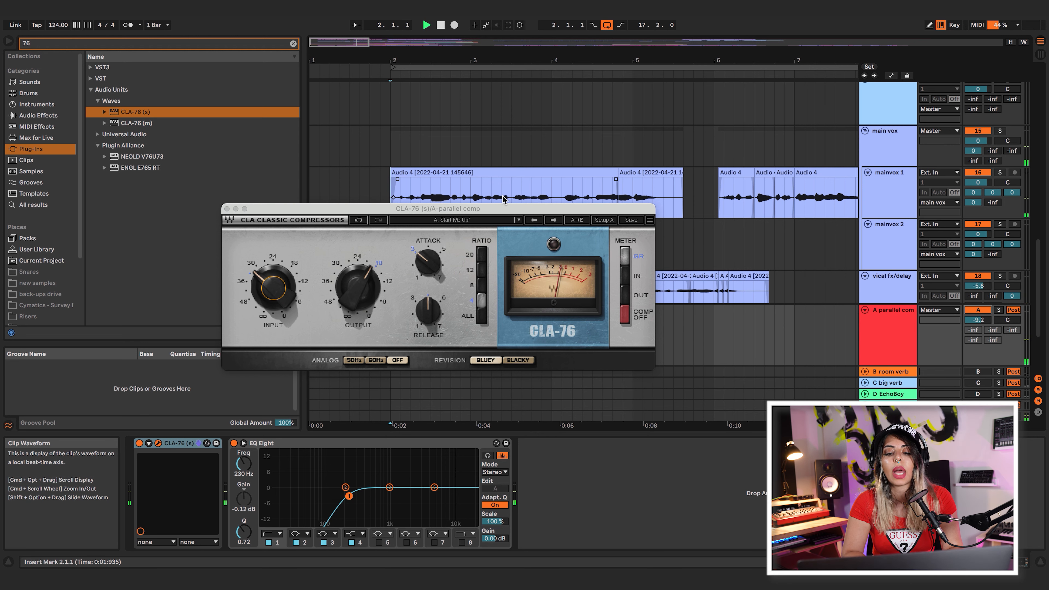
key("space")
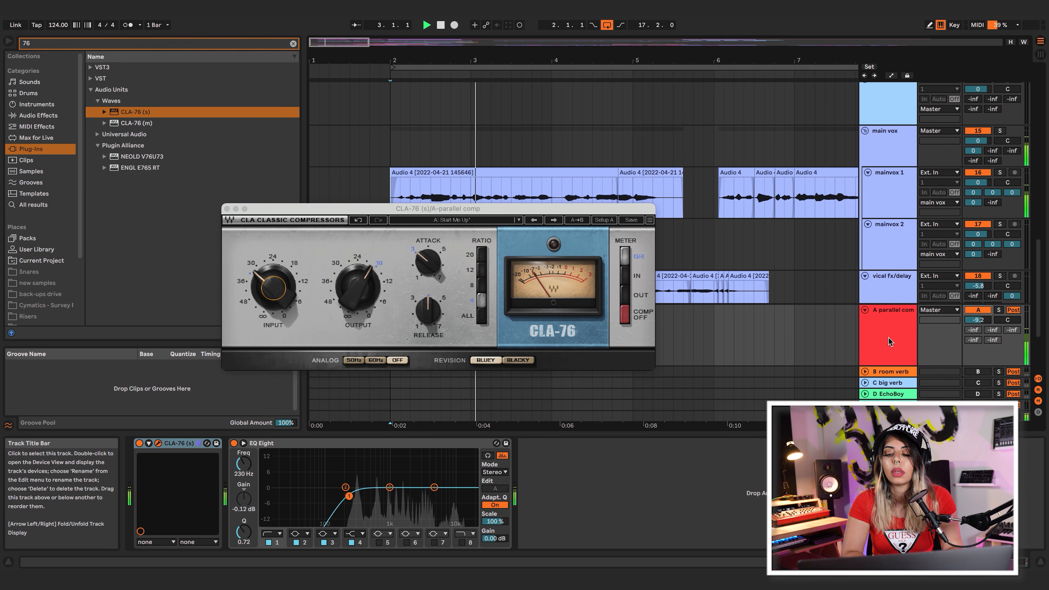
left_click_drag(977, 320, 977, 322)
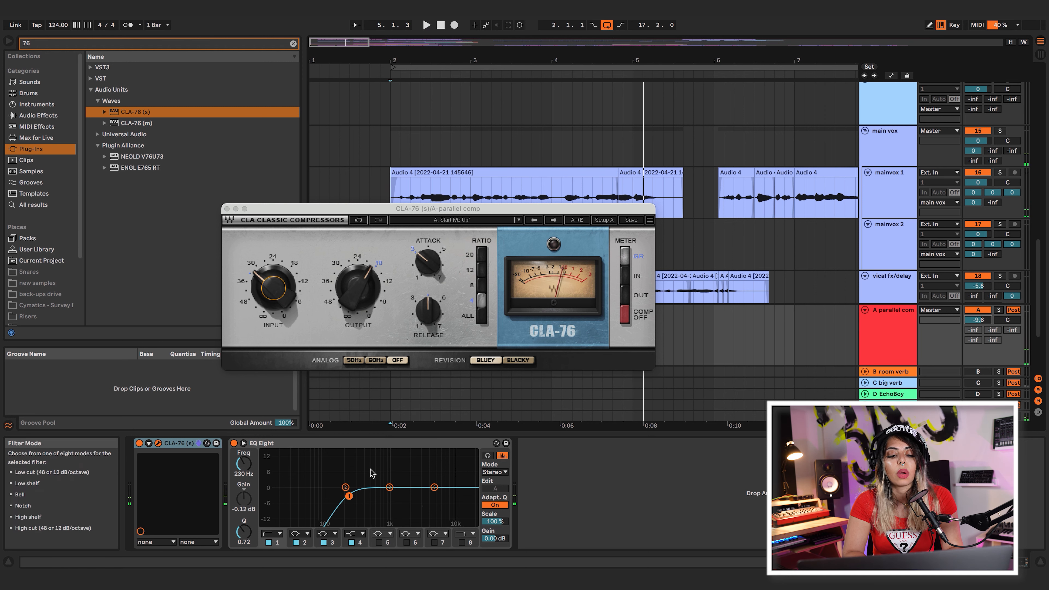
Raise the EQ Eight low-cut frequency on the A parallel comp return to 284 Hz and close the CLA-76 window.
key("space")
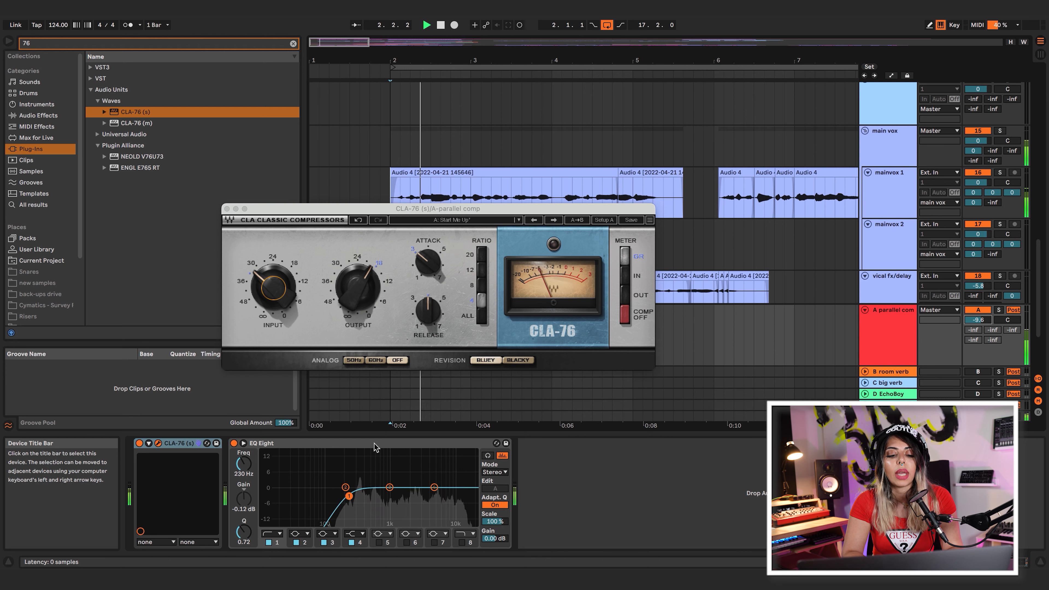
left_click_drag(349, 496, 355, 495)
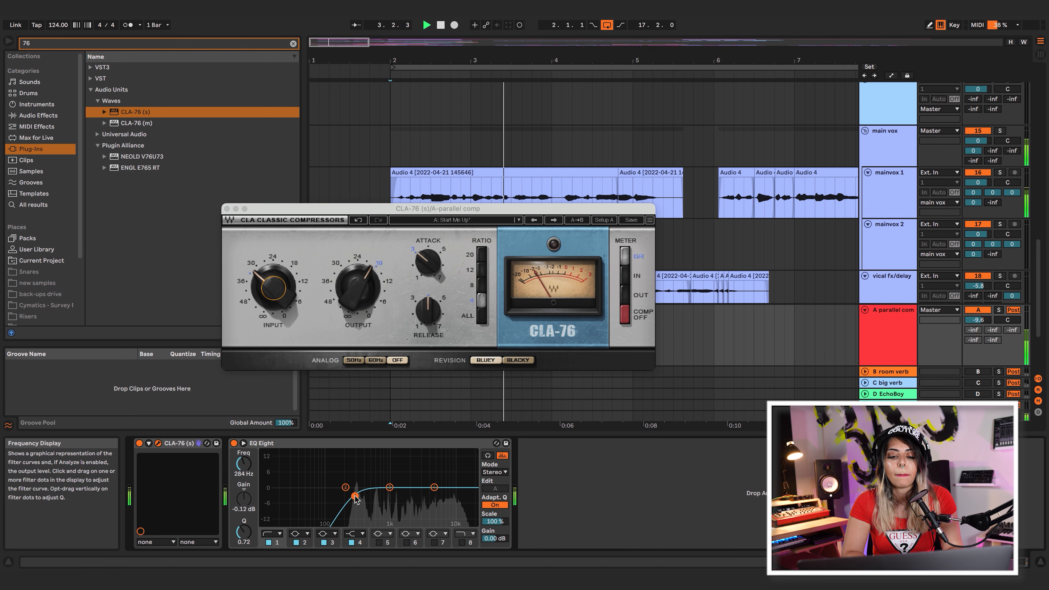
left_click(227, 209)
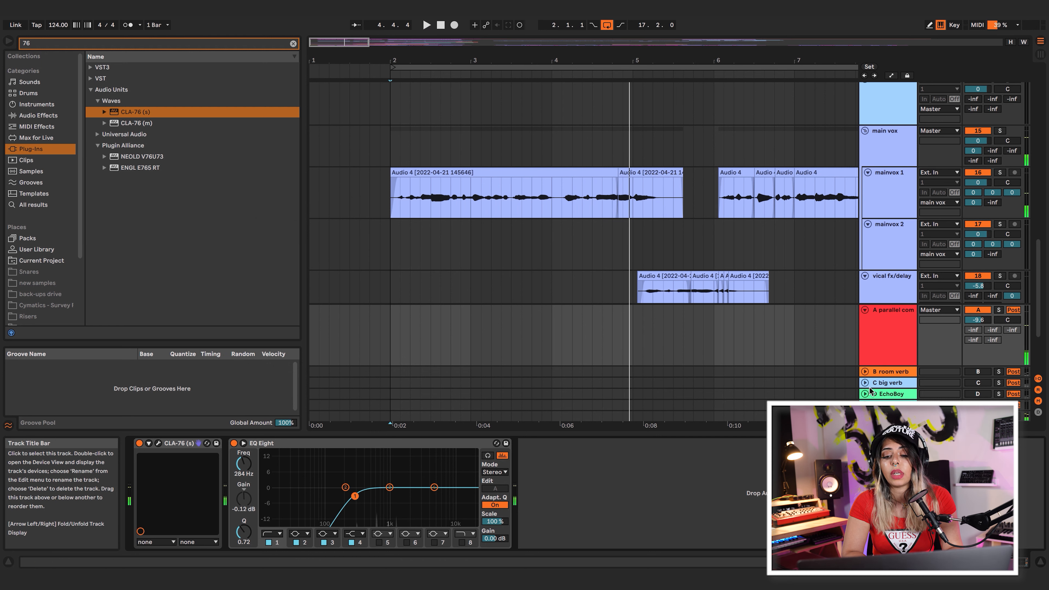
Unfold and select the B room verb return, and activate it while the vocal plays.
left_click(865, 371)
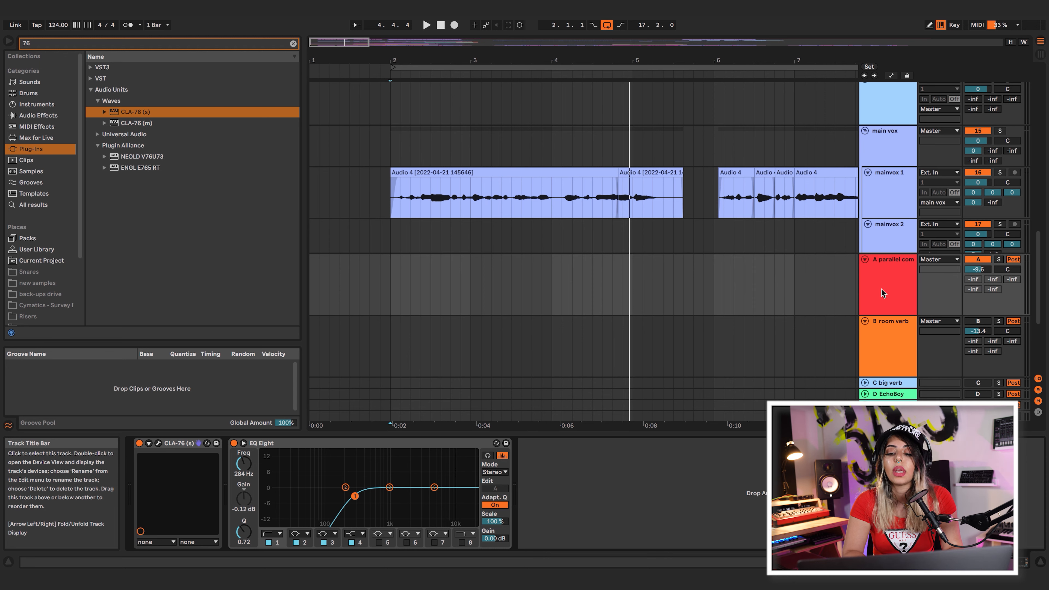
left_click(894, 349)
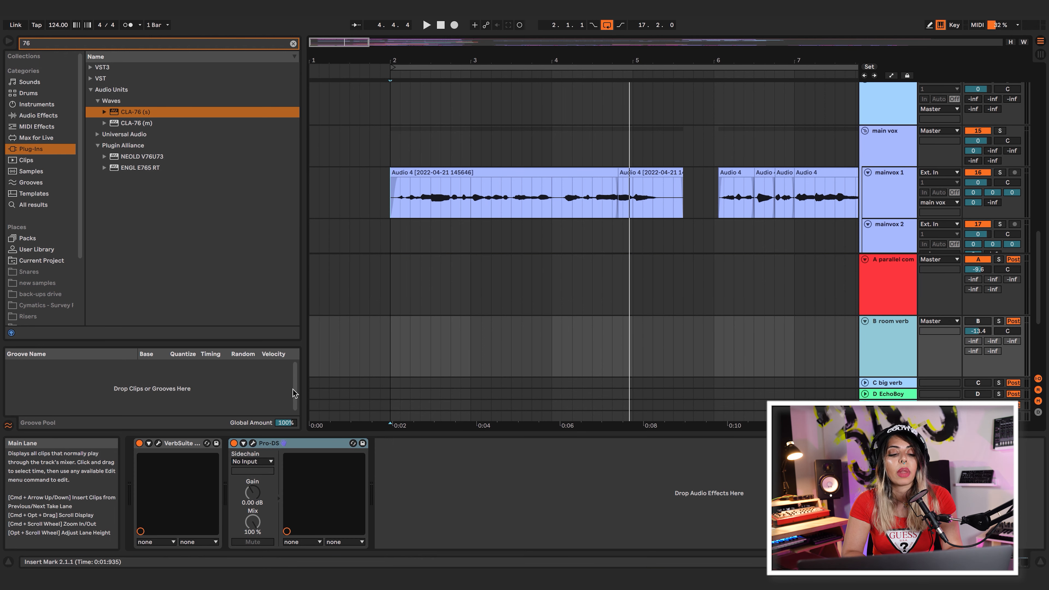
key("space")
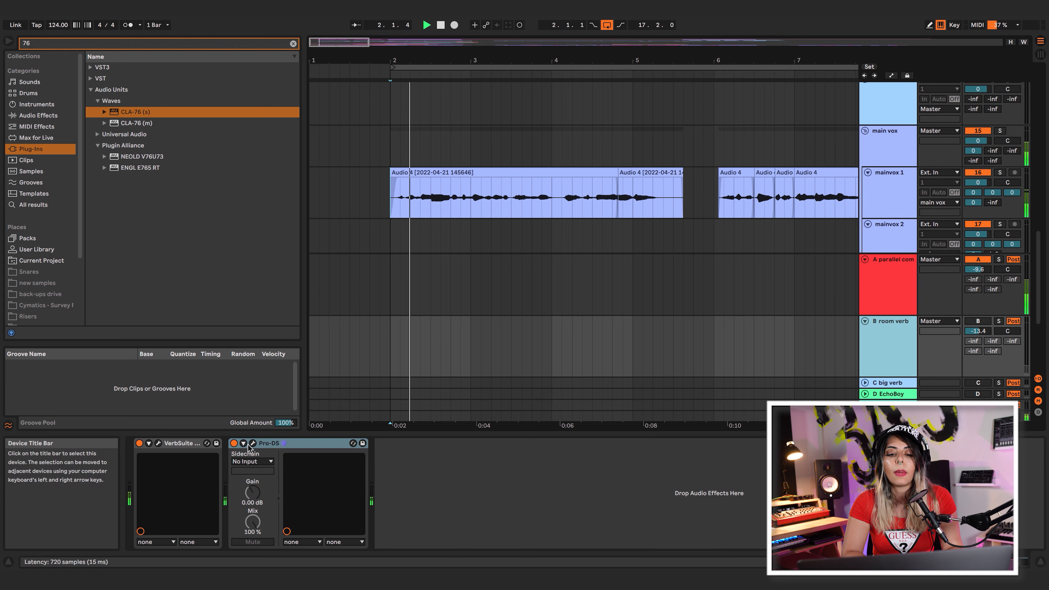
left_click(977, 321)
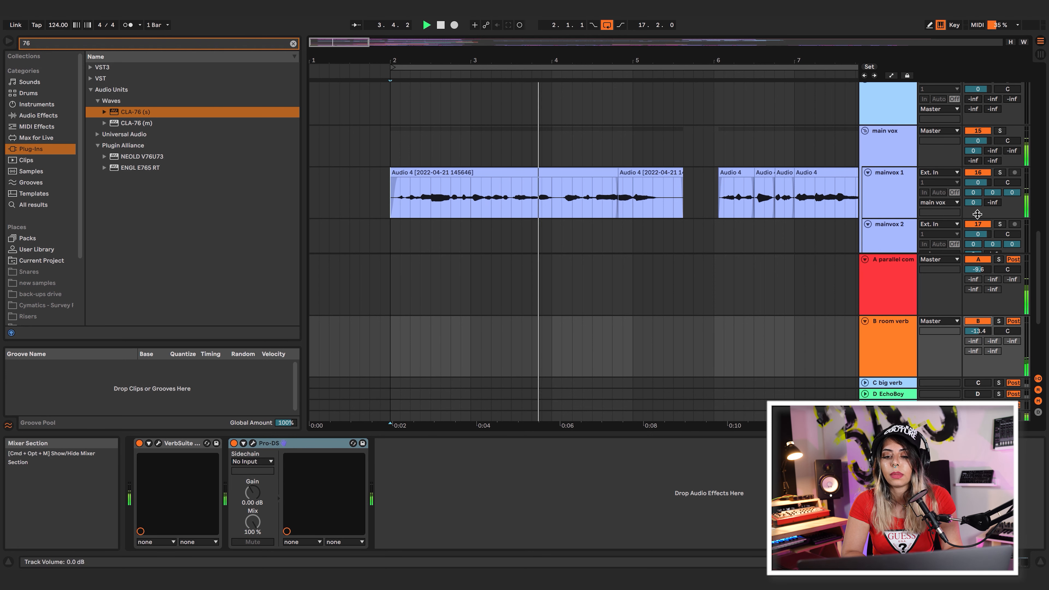
left_click(890, 349)
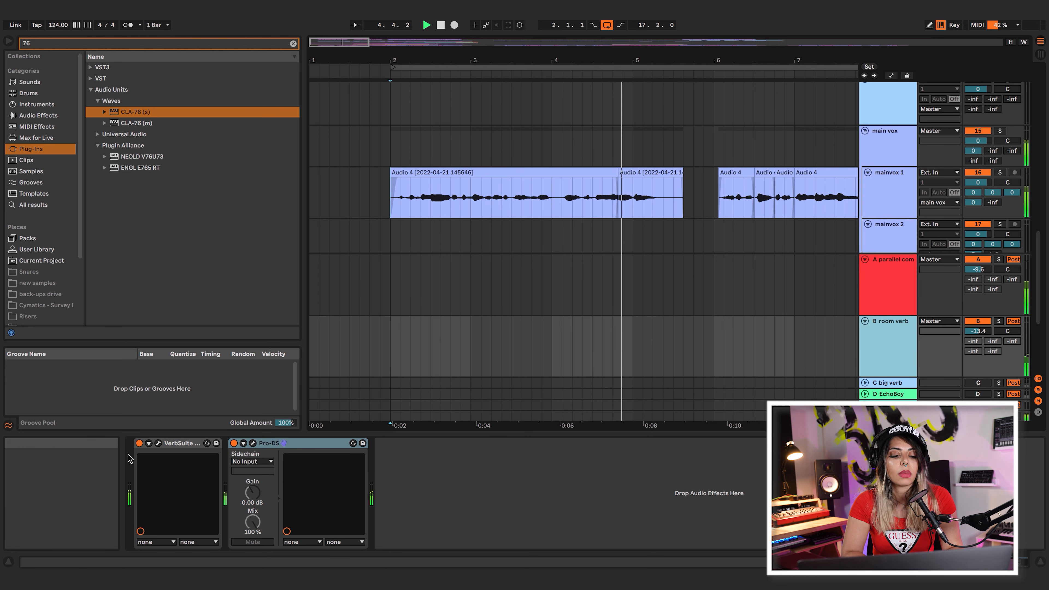
Open VerbSuite Classics on the B room verb return, move its window clear of the device chain and replay the vocal.
left_click(158, 444)
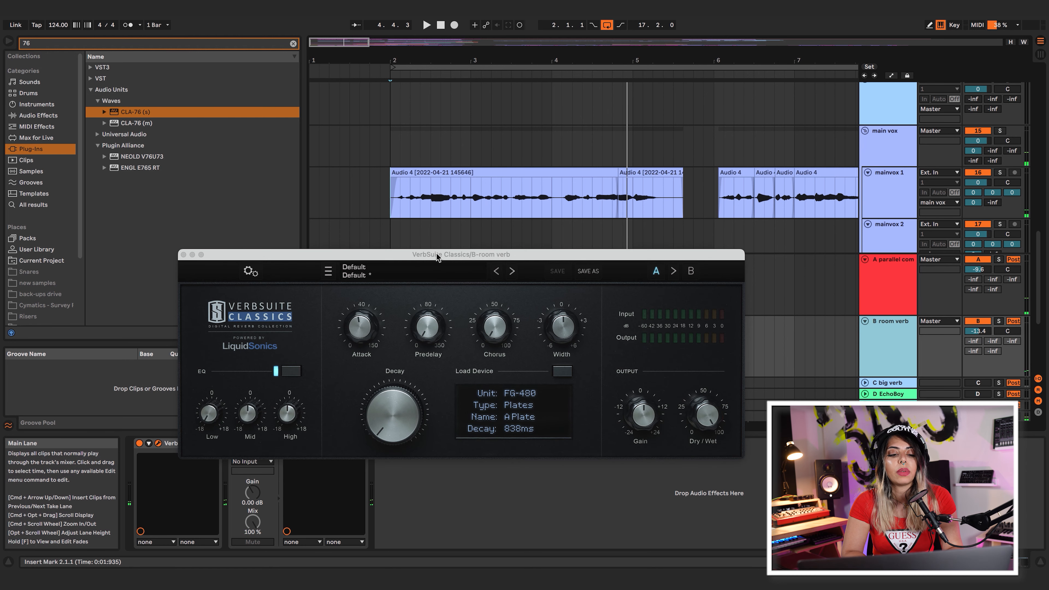
left_click_drag(436, 252, 436, 128)
key("space")
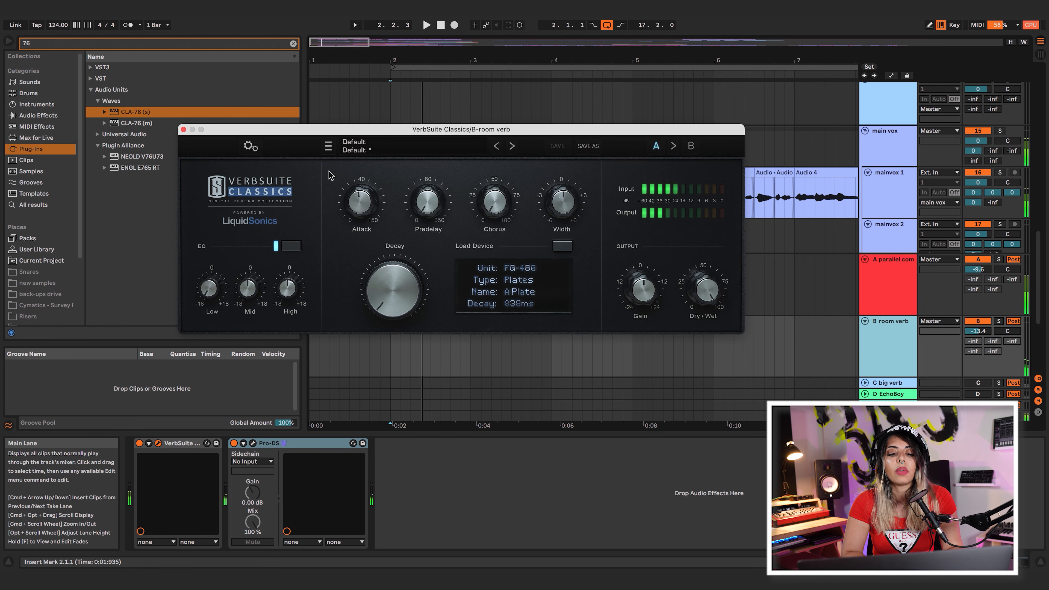
left_click_drag(329, 132, 350, 175)
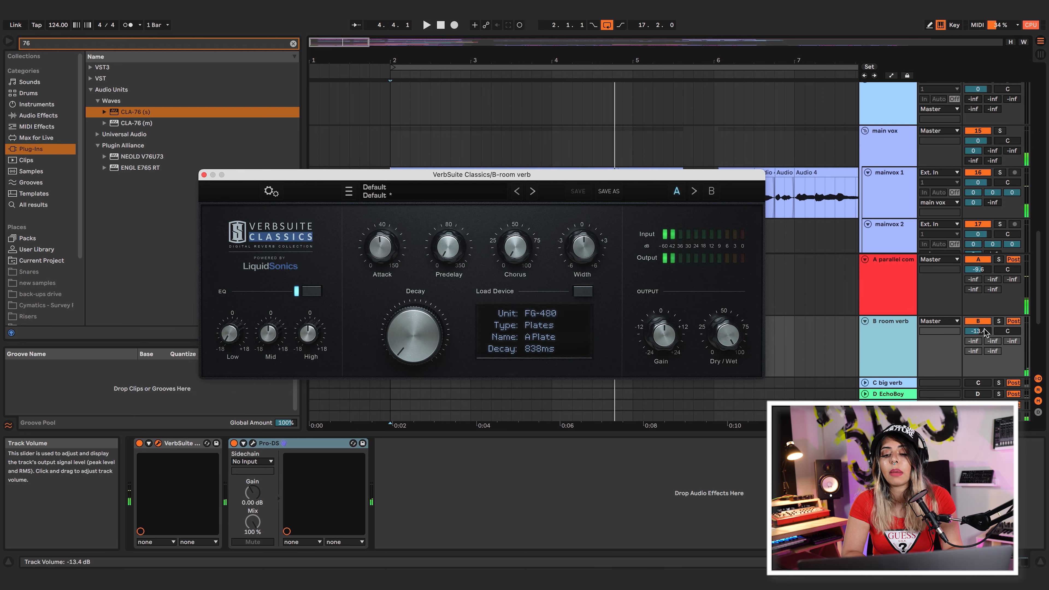
Sweep the B room verb return's volume to -32.6 dB, up to 6.0 dB and back to -8.8 dB while listening.
left_click_drag(985, 332, 986, 374)
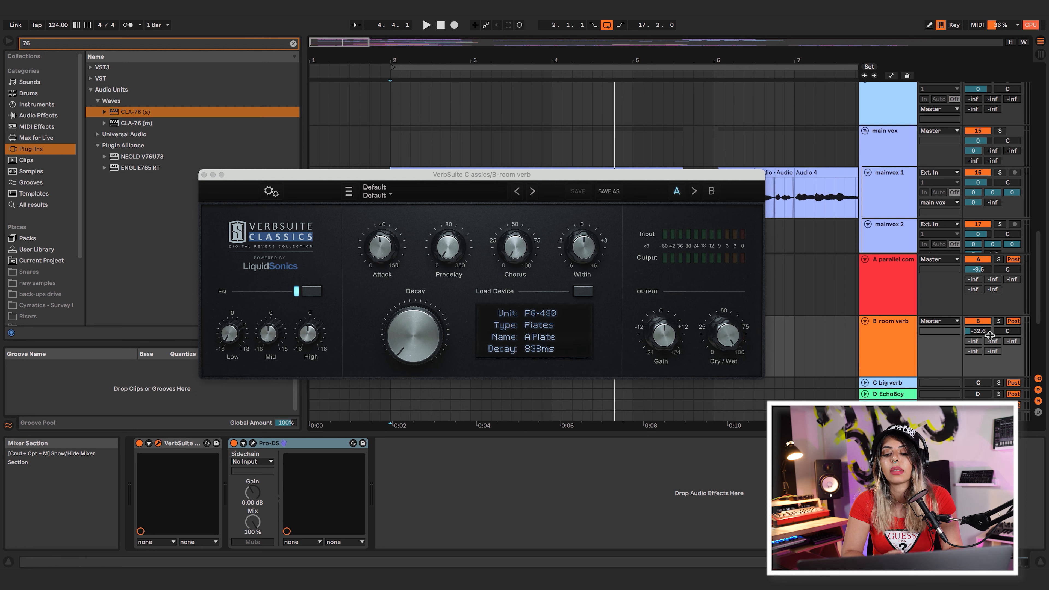
key("space")
left_click_drag(990, 335, 986, 325)
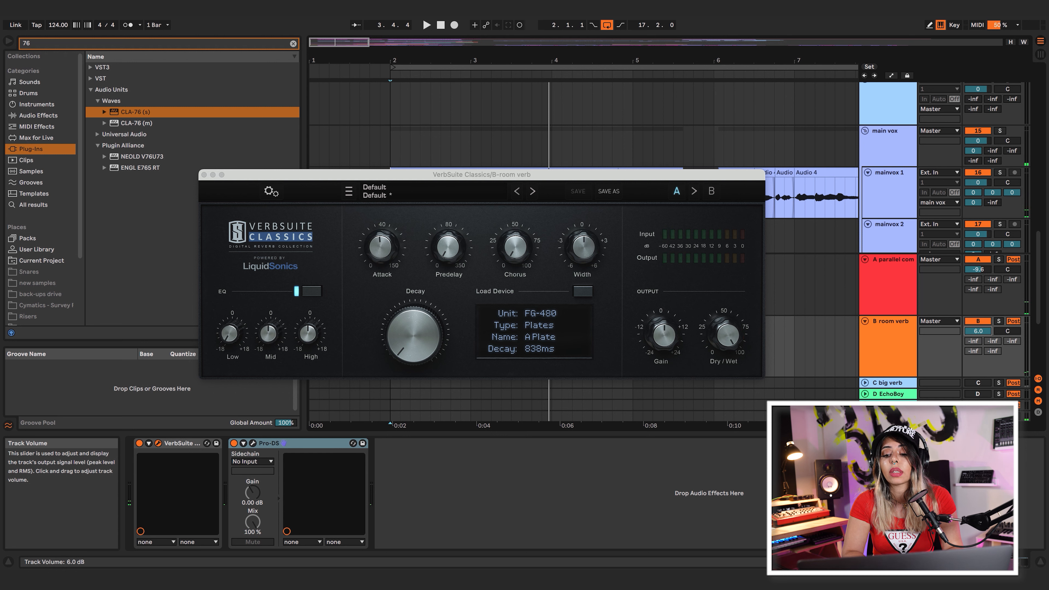
key("space")
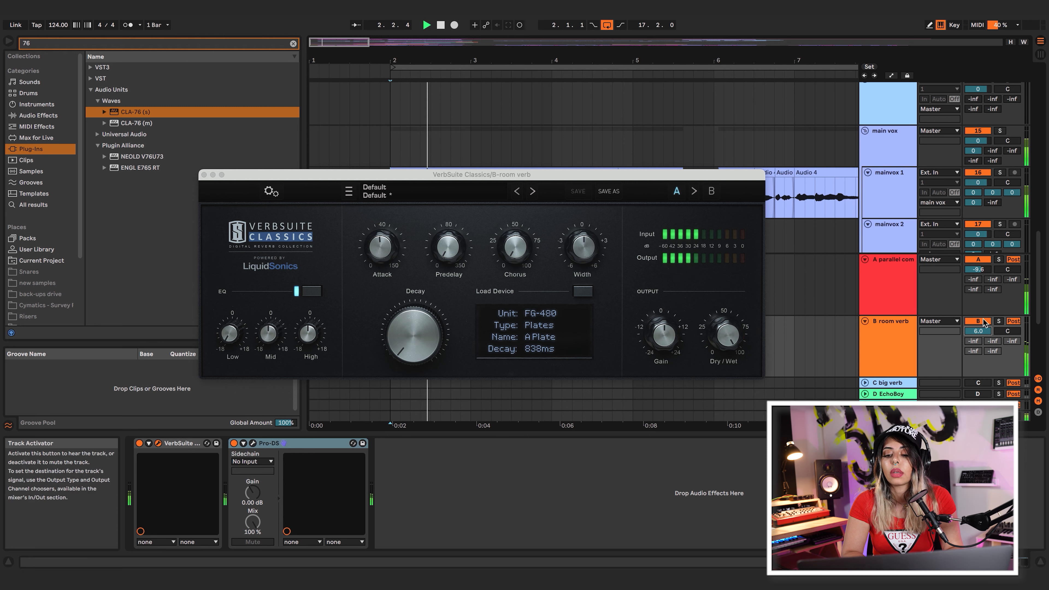
key("space")
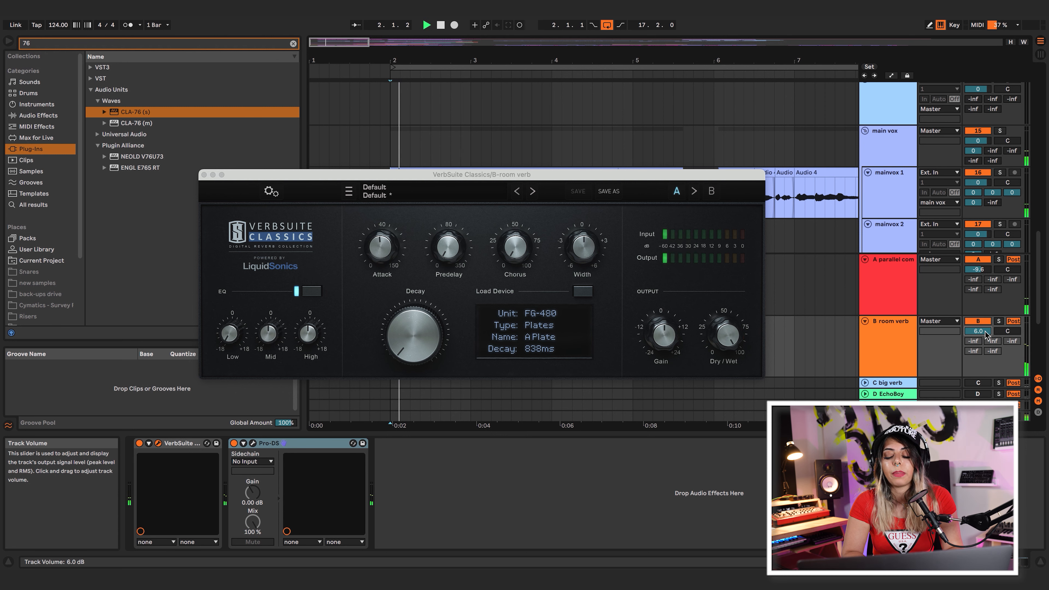
mouse_move(978, 330)
left_mouse_down()
mouse_move(978, 343)
mouse_move(986, 334)
left_mouse_up()
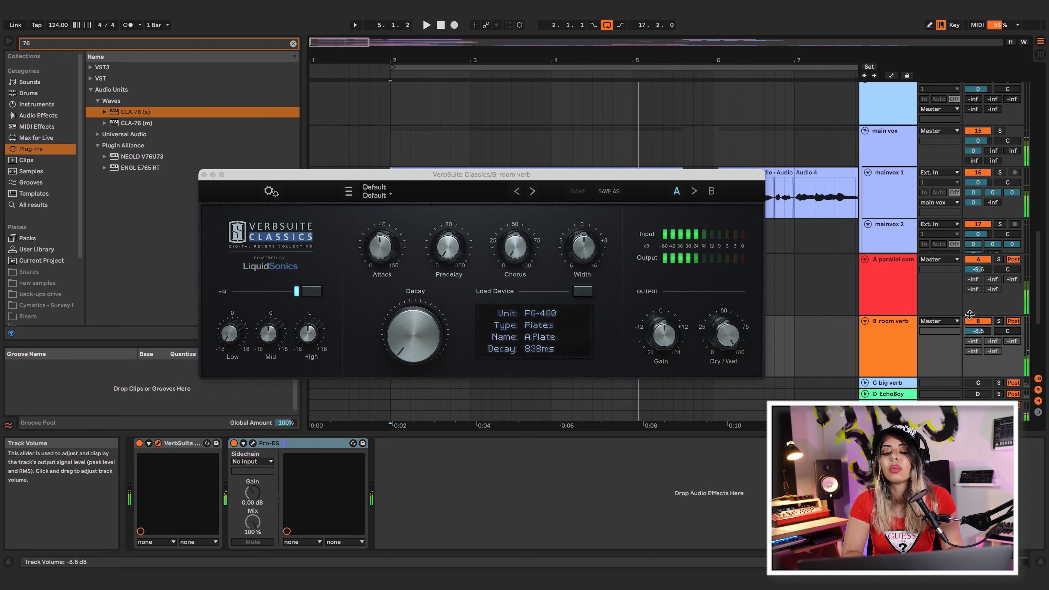
Fine-tune the B room verb return's volume to -9.1 dB during playback and deactivate the return for comparison.
left_click_drag(676, 177, 685, 242)
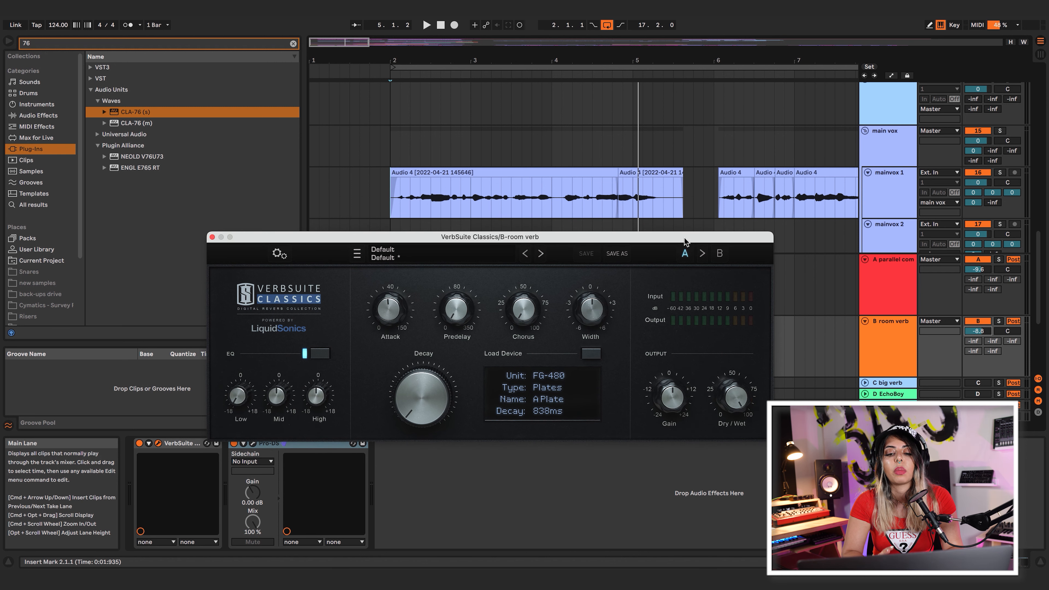
key("space")
left_click_drag(978, 331, 987, 333)
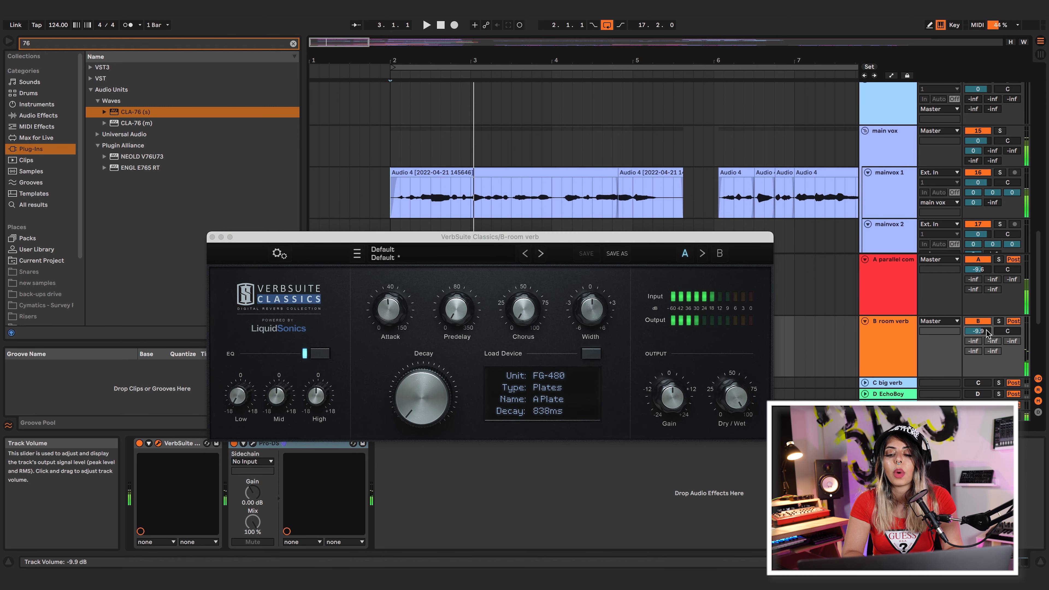
key("space")
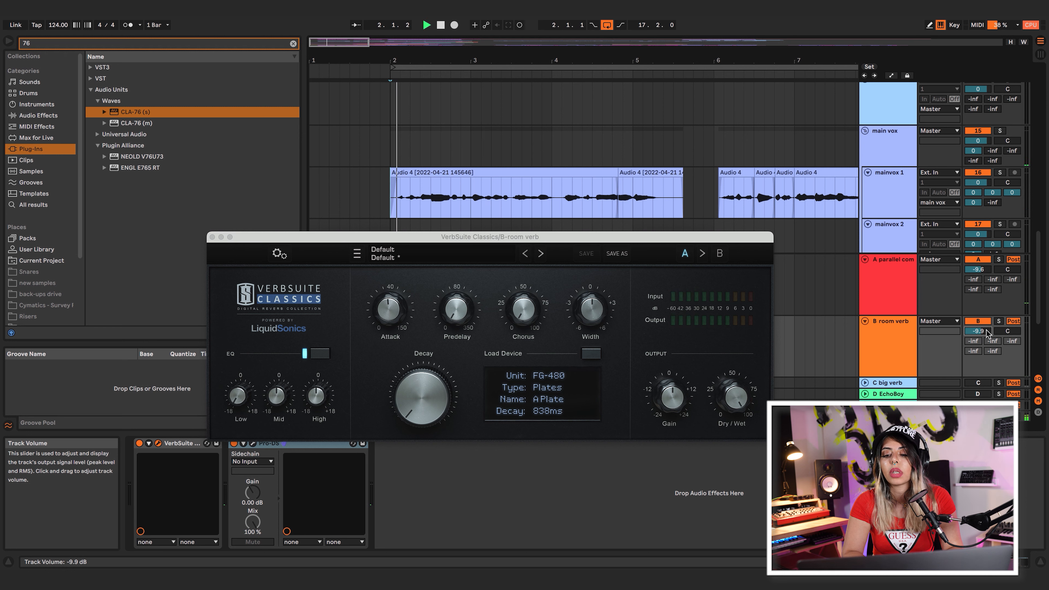
left_click_drag(986, 330, 986, 325)
left_click(987, 322)
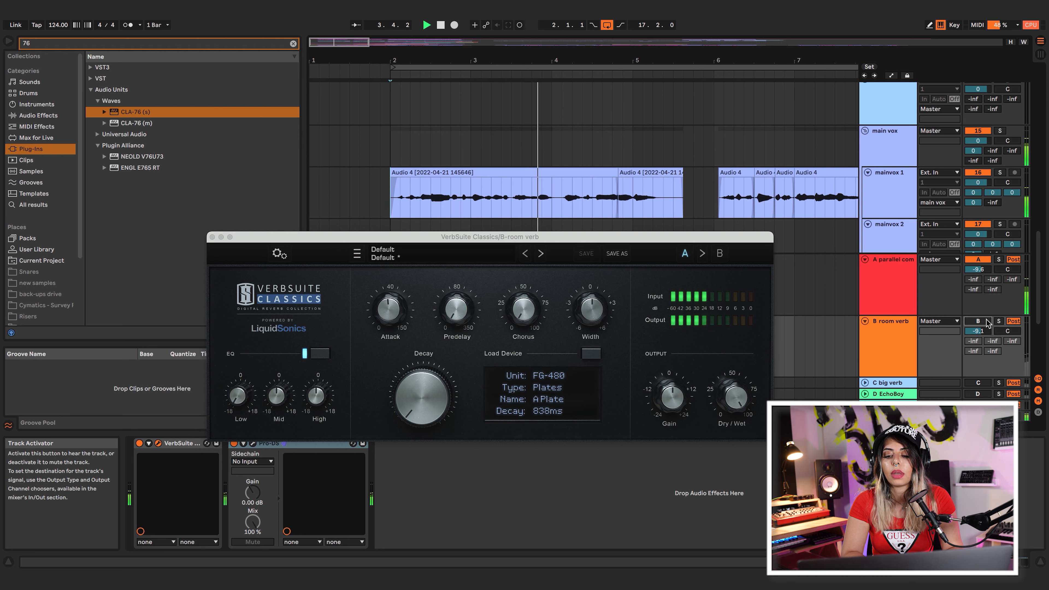
Reactivate the B room verb return, set its volume to -8.8 dB during playback, and close VerbSuite Classics.
left_click(986, 322)
key("space")
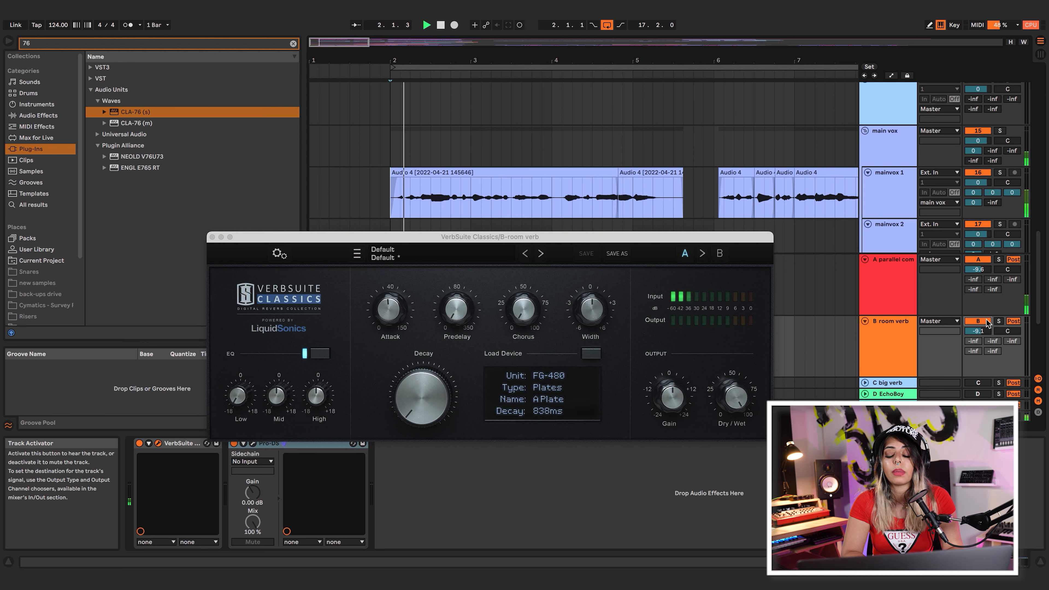
left_click_drag(980, 330, 980, 329)
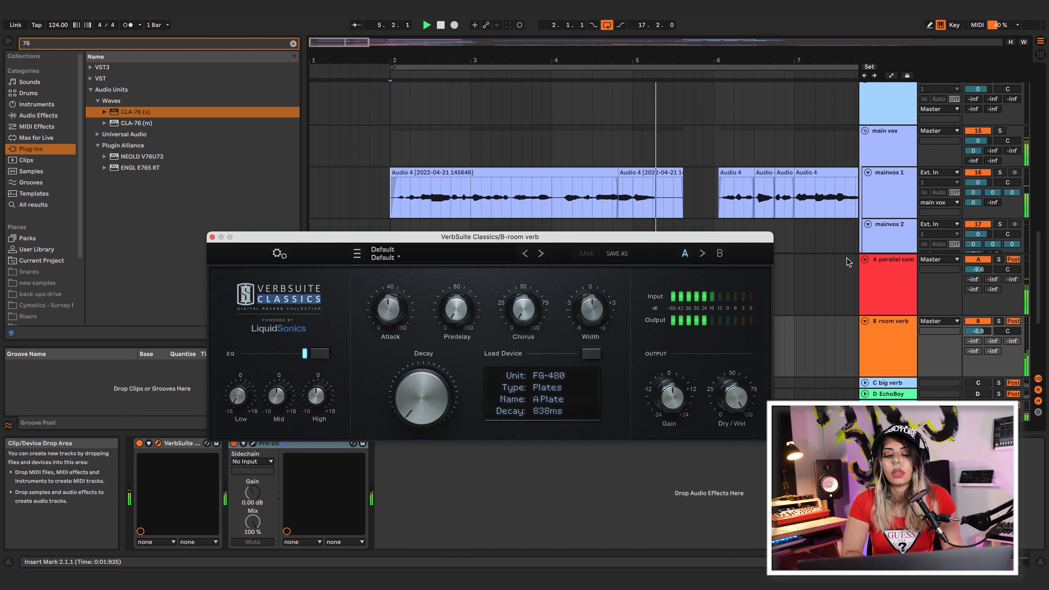
key("space")
left_click(212, 237)
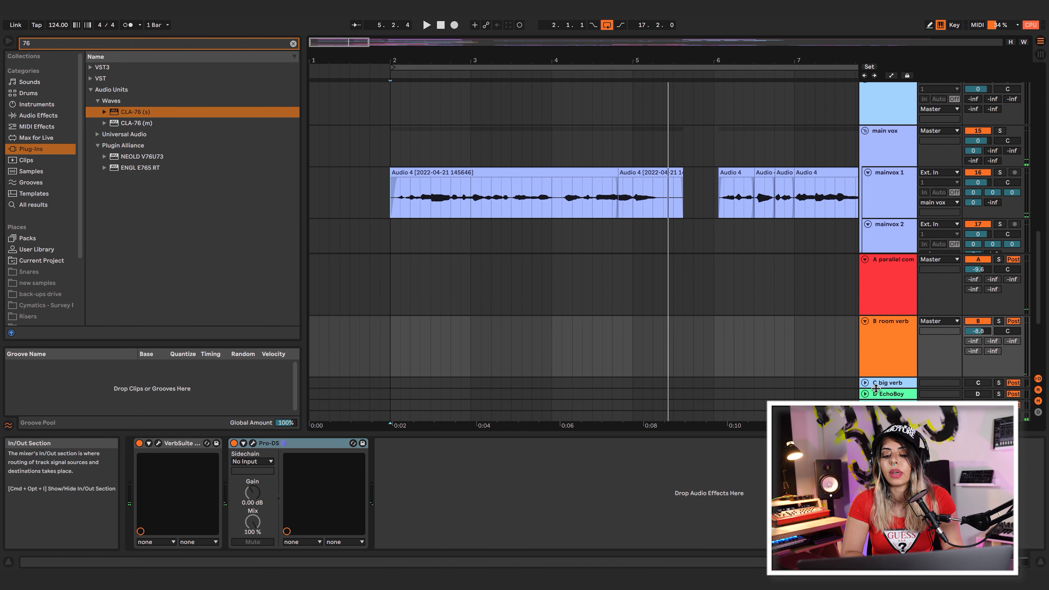
Unfold and select the C big verb return, and open its ValhallaVintageVerb clear of the mixer controls for a short playback.
left_click(865, 383)
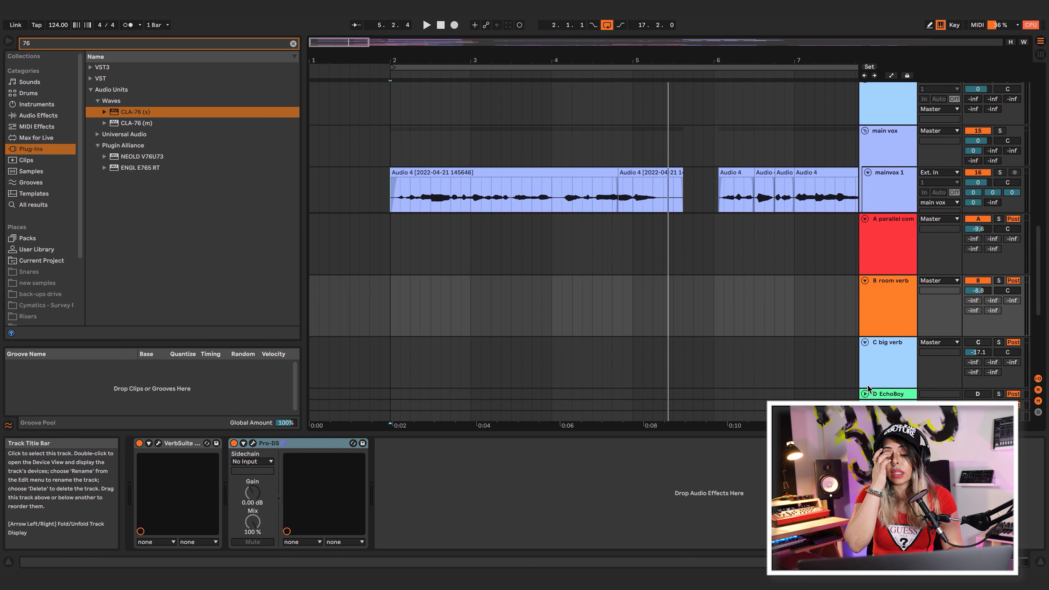
left_click(866, 385)
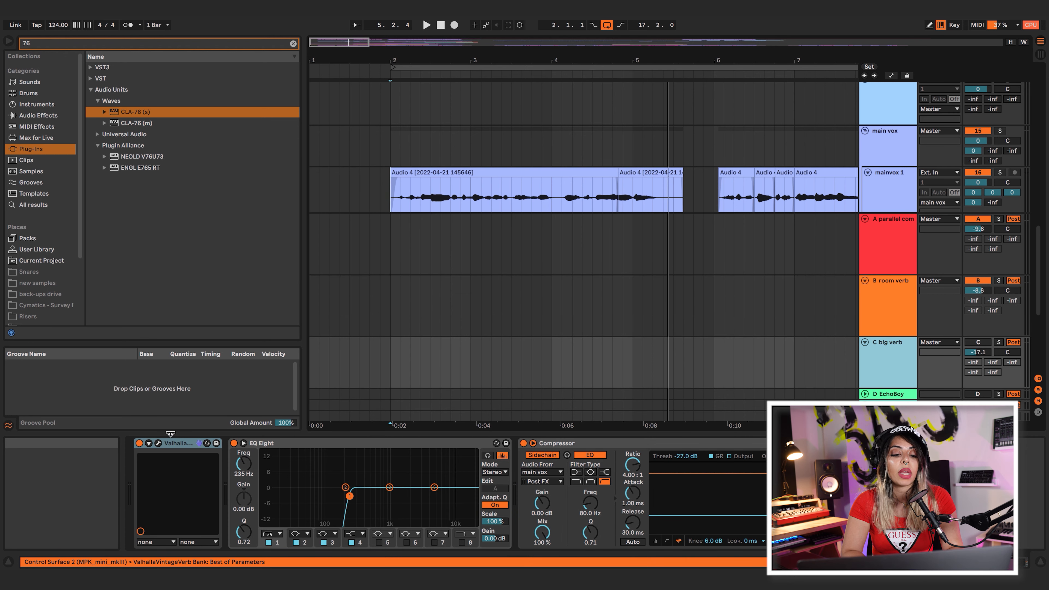
left_click(158, 443)
left_click_drag(413, 82, 235, 76)
key("space")
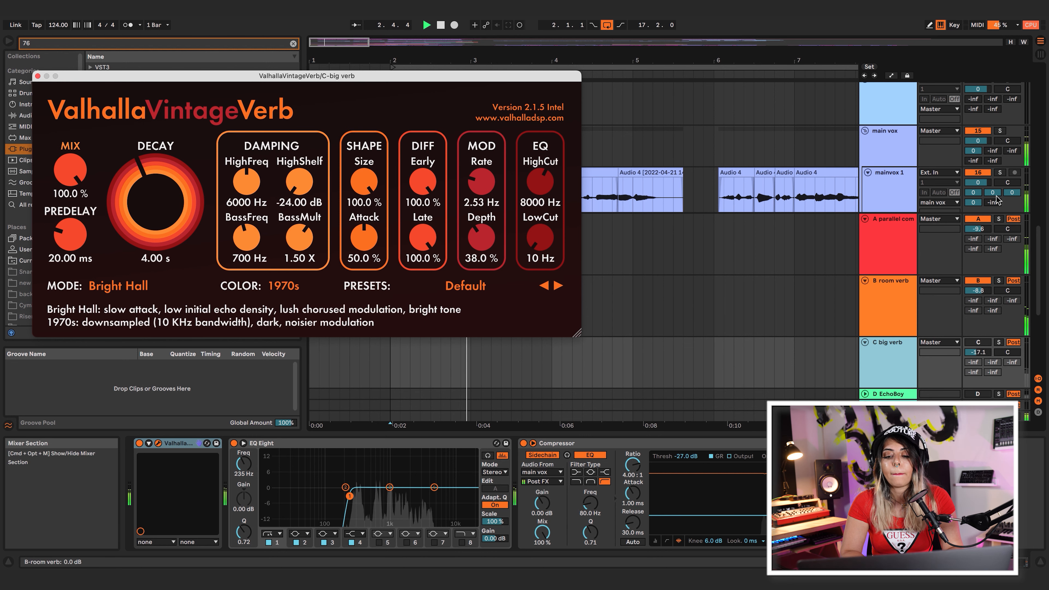
key("space")
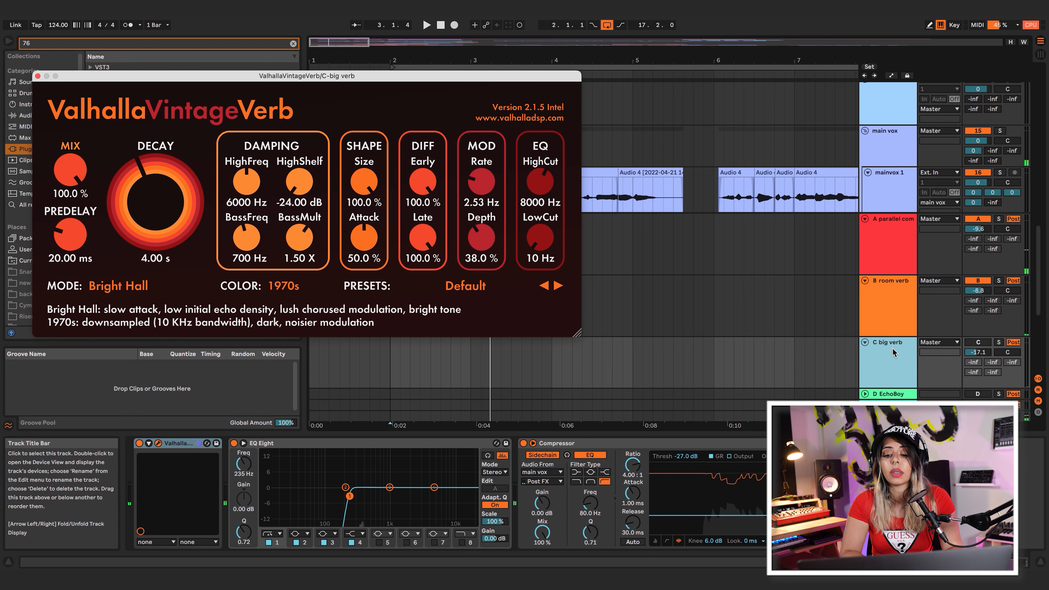
Activate the C big verb return and raise its volume to 6.0 dB while listening to the vocal.
left_click(978, 342)
key("space")
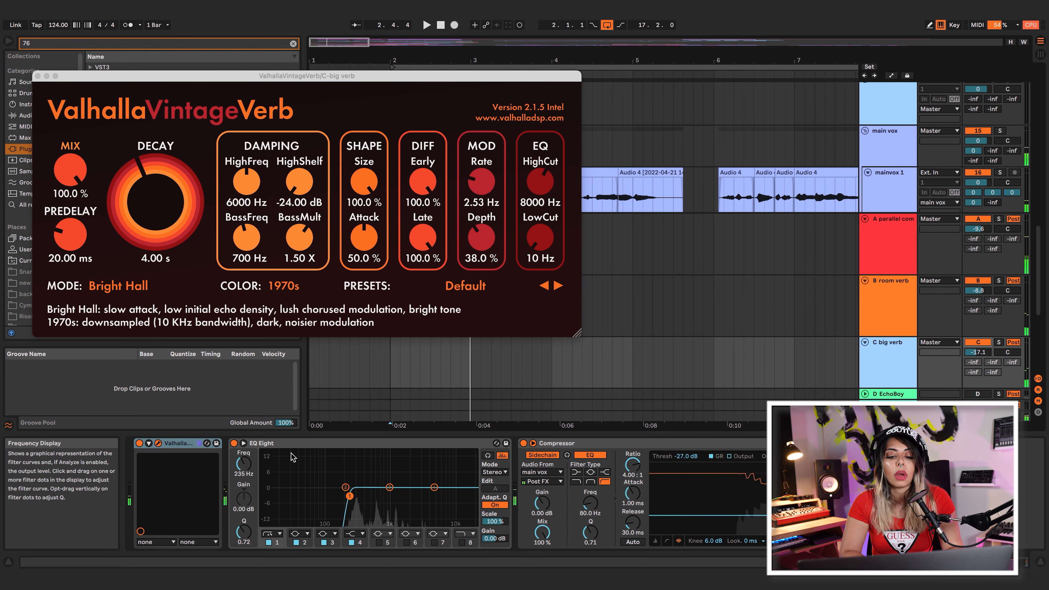
key("space")
key("space")
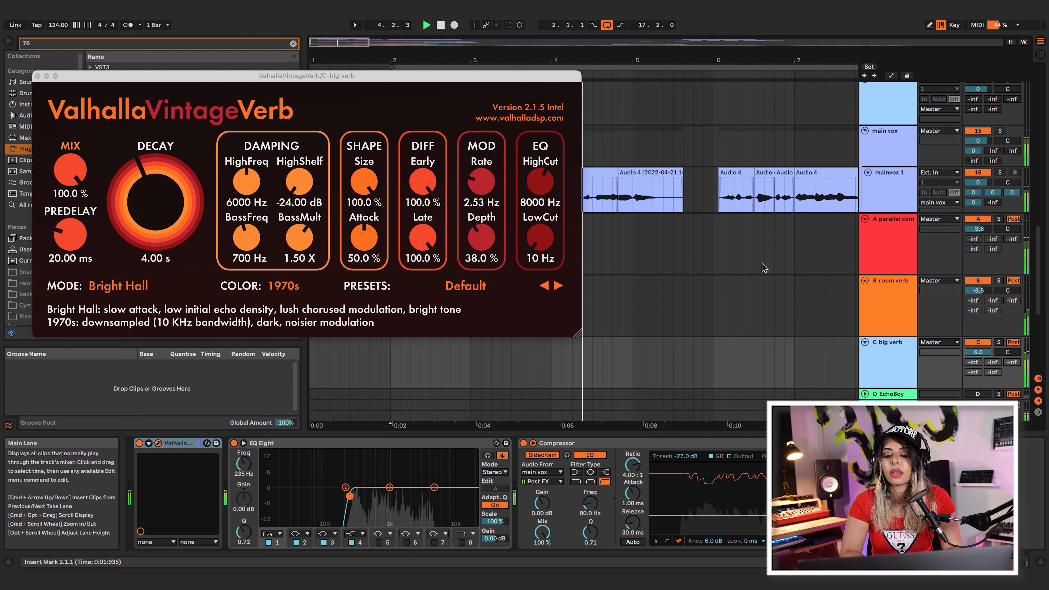
key("space")
Reposition the ValhallaVintageVerb window and bring the C big verb return's volume down to -13.0 dB during playback.
left_click_drag(462, 75, 545, 78)
key("space")
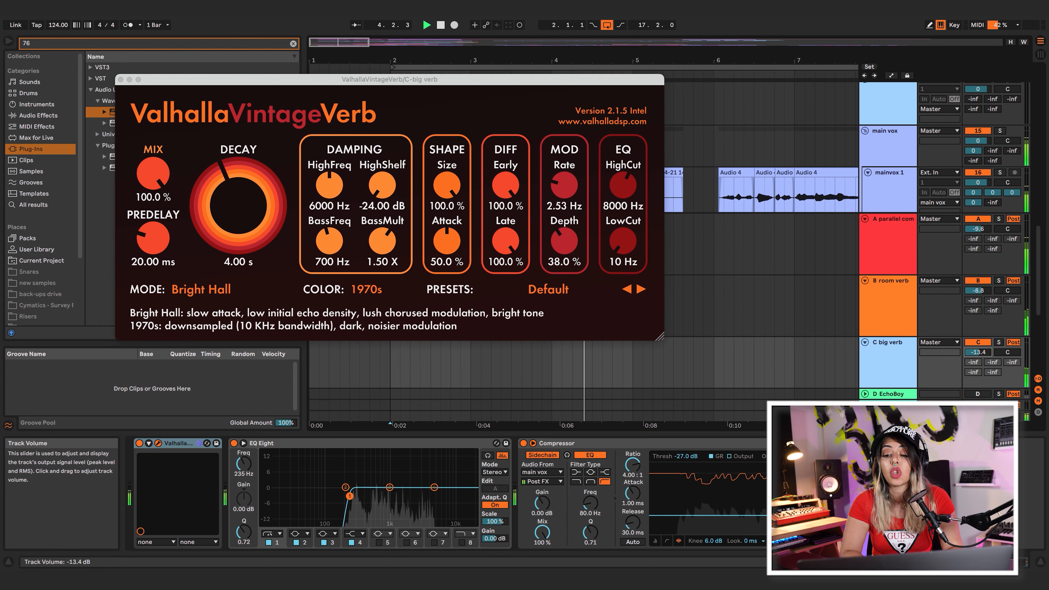
left_click_drag(977, 352, 977, 350)
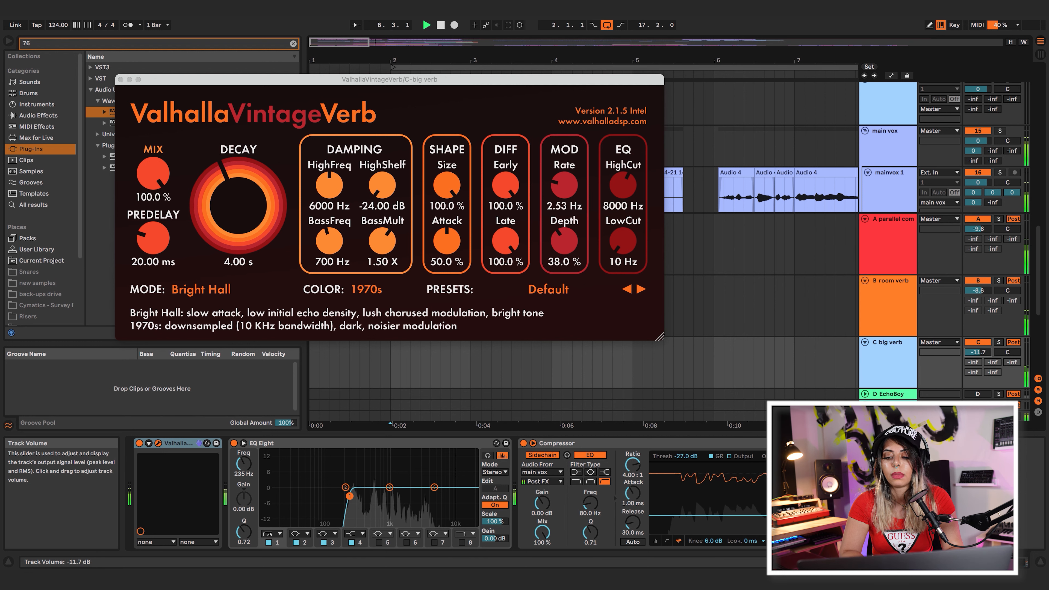
key("space")
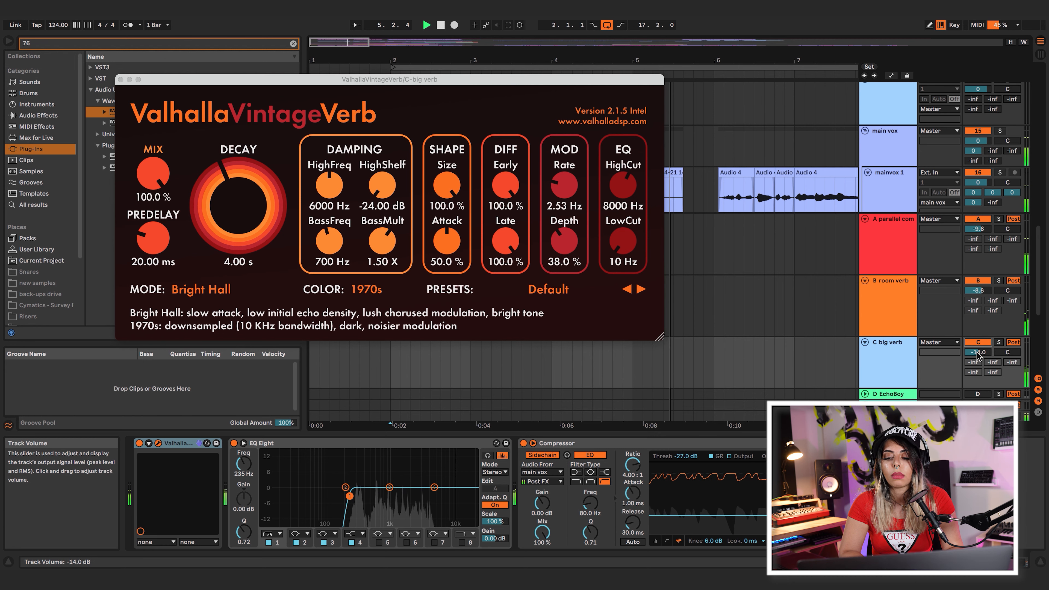
Close the EchoBoy window and reselect the C big verb return to show its device chain.
scroll(935, 281, "down", 4)
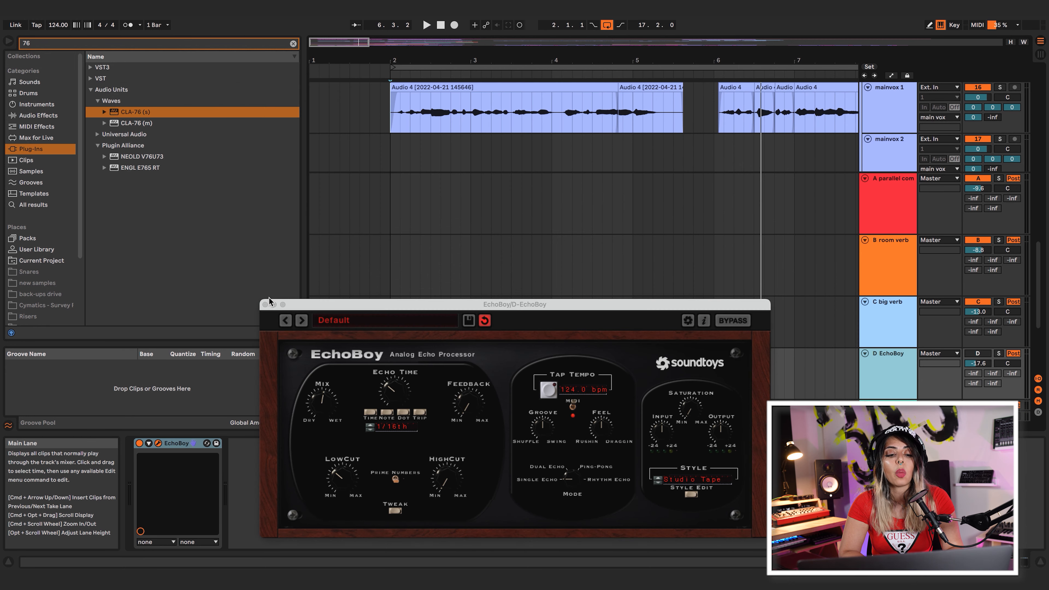
left_click(267, 304)
left_click(891, 313)
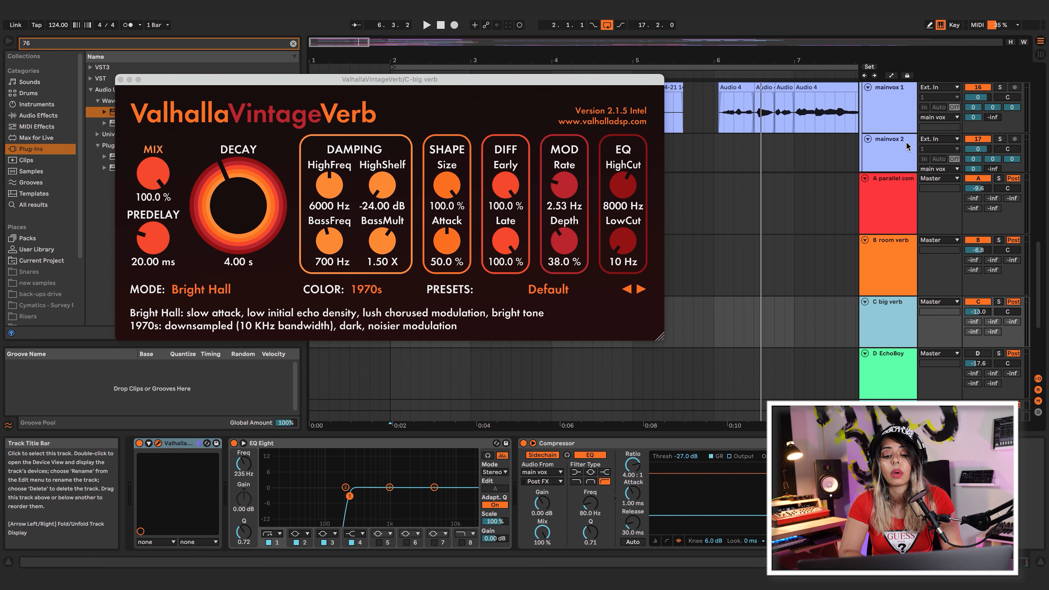
Set the big verb's Compressor threshold to -29.4 dB and the return's volume to -16.6 dB, and close ValhallaVintageVerb.
left_click(569, 444)
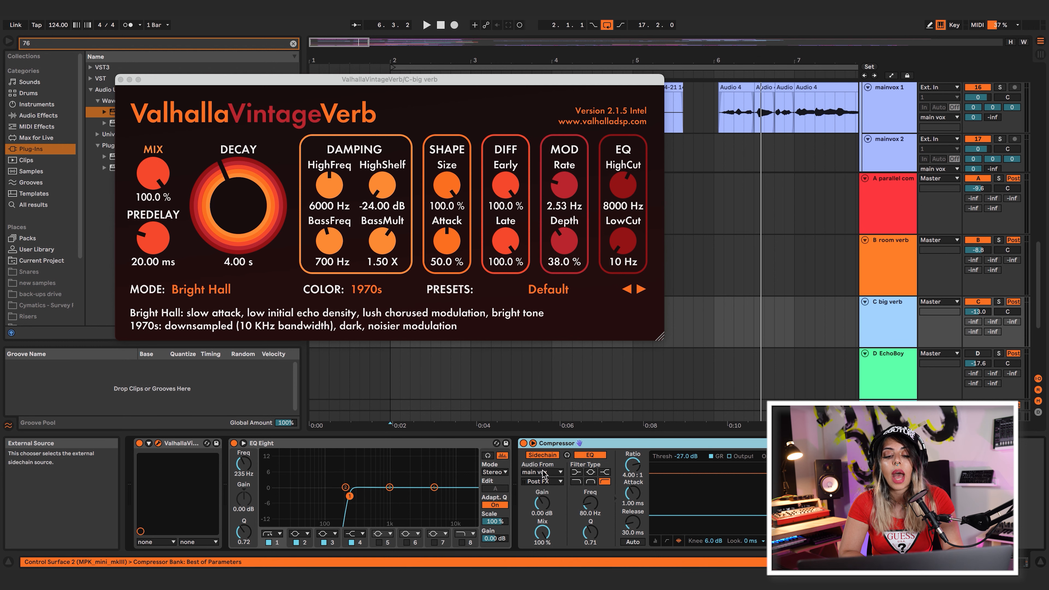
scroll(919, 177, "up", 2)
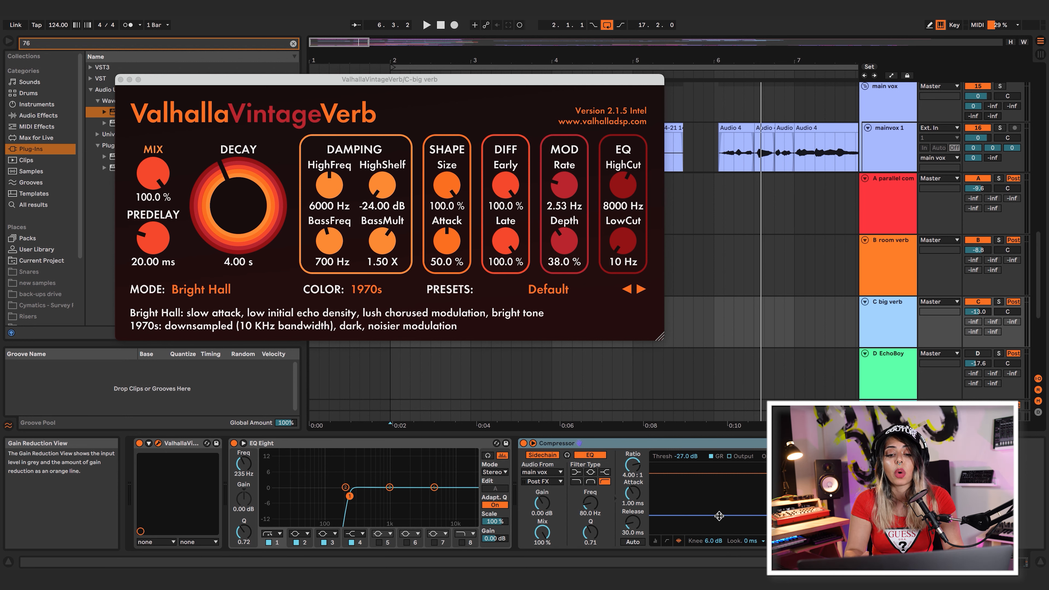
key("space")
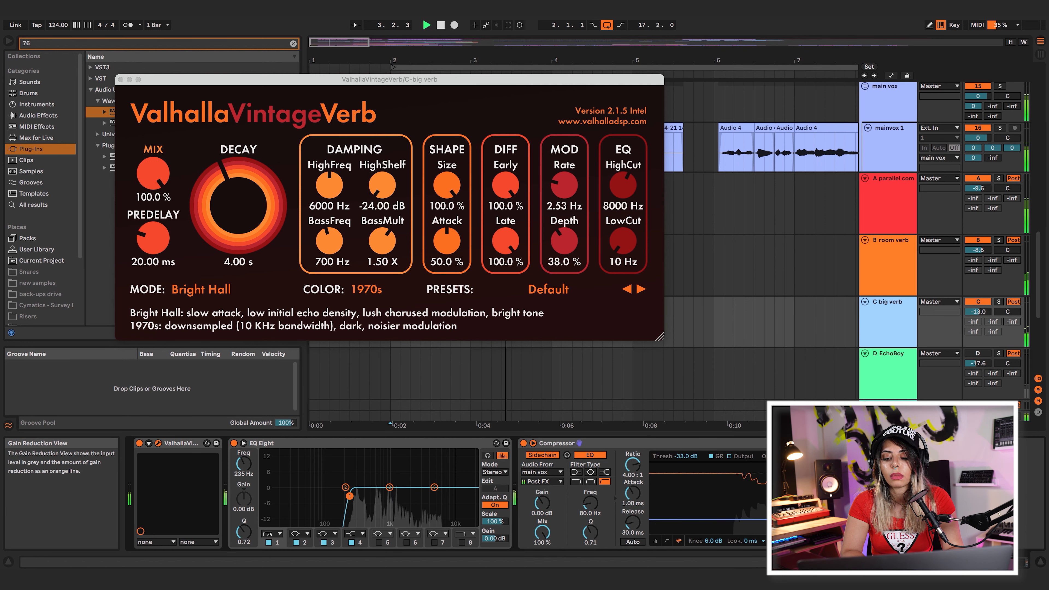
left_click_drag(977, 312, 977, 319)
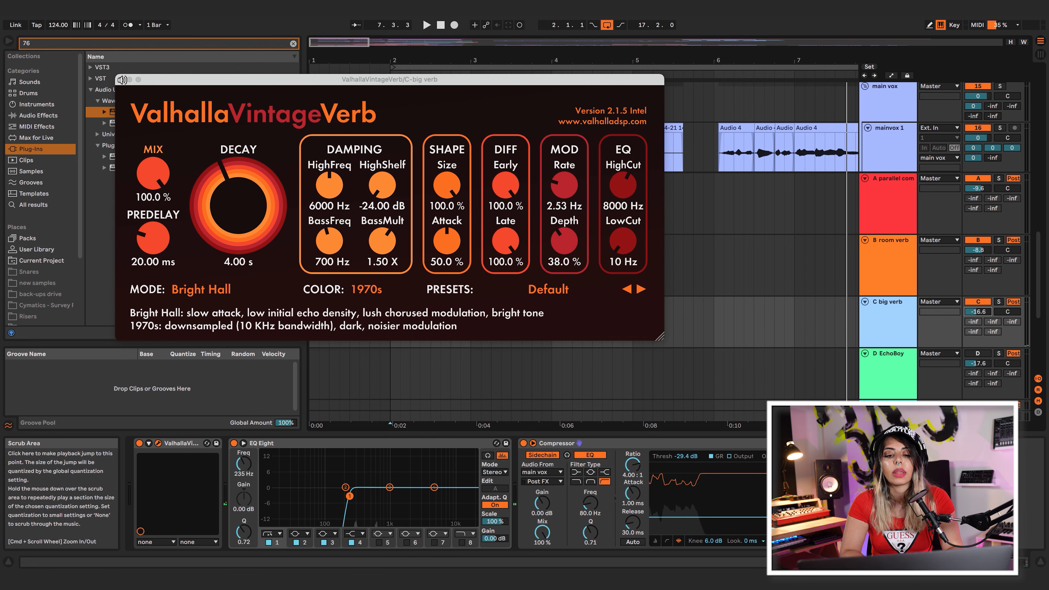
left_click(122, 79)
Select and solo the D EchoBoy return, open its EchoBoy plug-in and play the vocal.
left_click(891, 377)
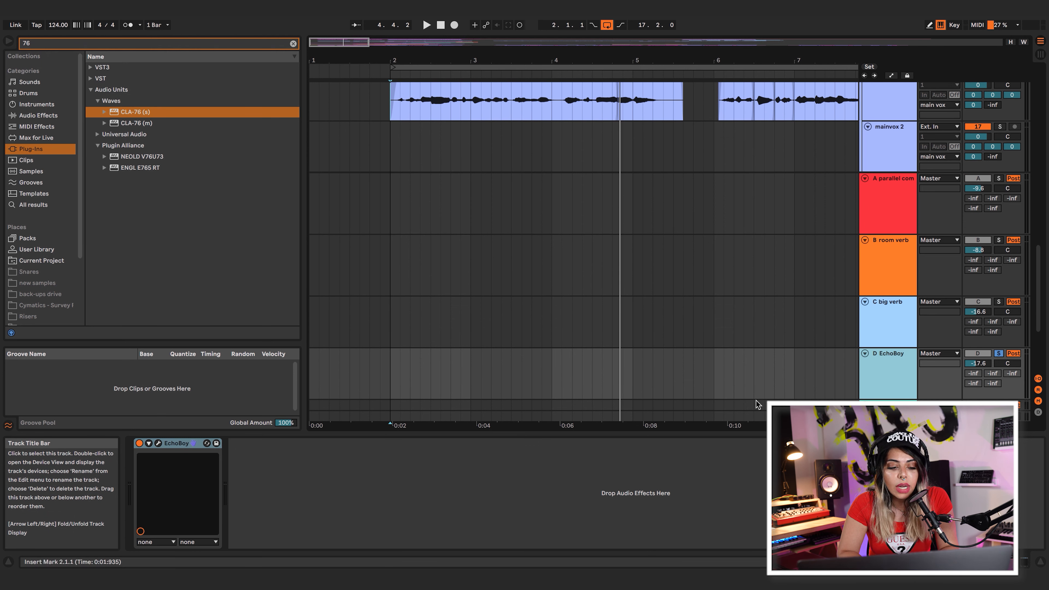
left_click(158, 443)
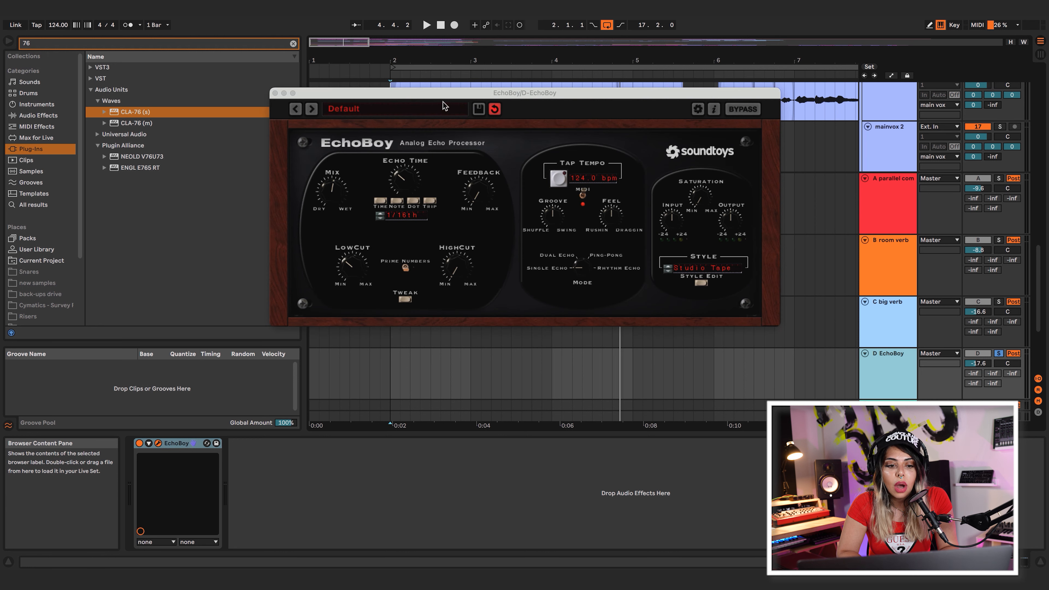
left_click(405, 181)
scroll(888, 136, "up", 2)
key("space")
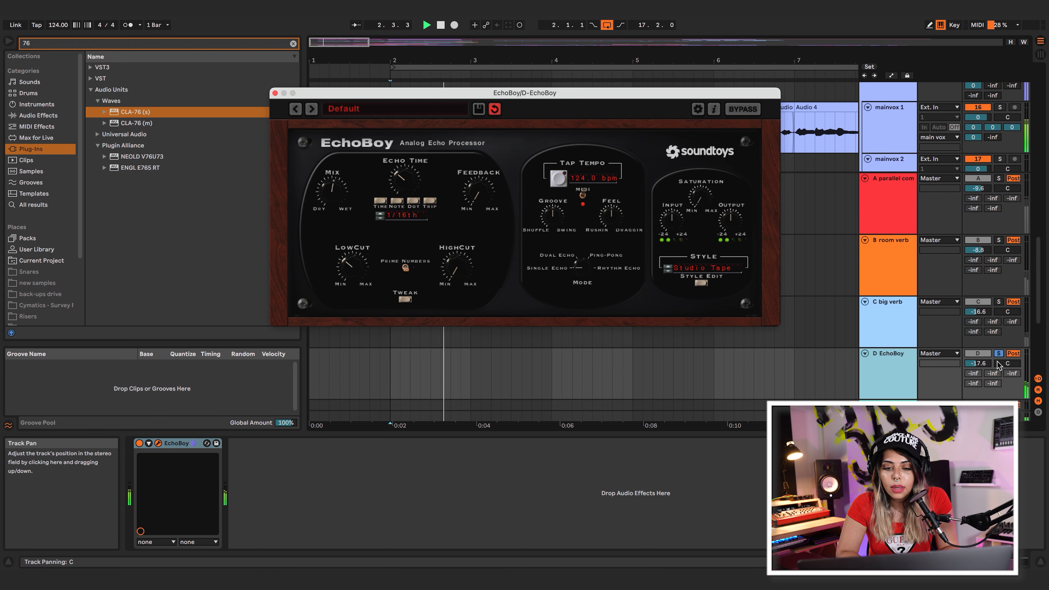
Raise EchoBoy's low cut and high cut, turn its mix fully wet, and move the plug-in window clear of the vocal clips.
left_click_drag(355, 265, 354, 254)
left_click_drag(468, 268, 459, 206)
left_click_drag(333, 173, 343, 111)
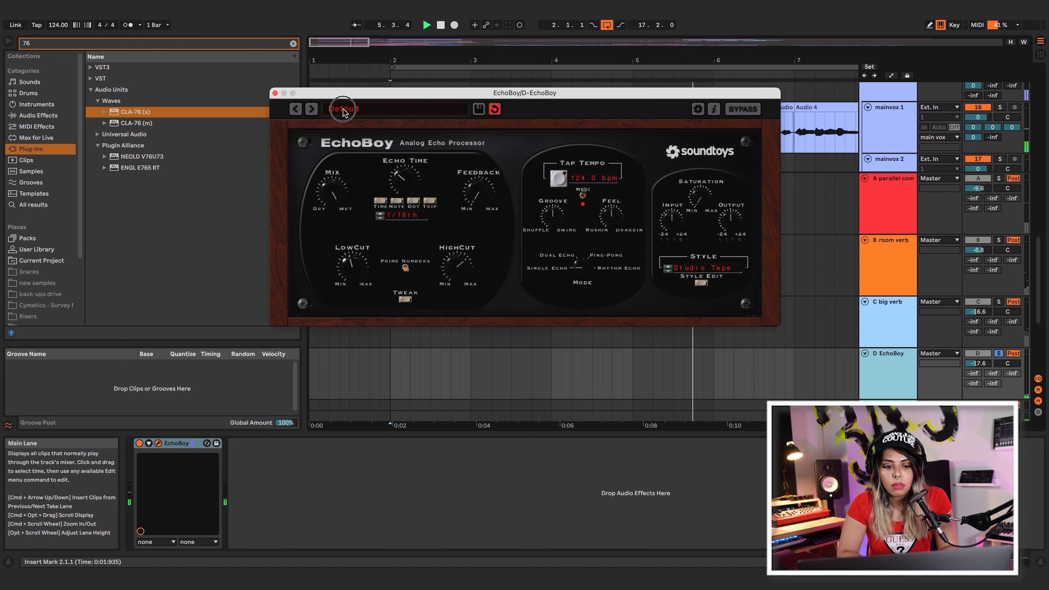
left_click_drag(339, 195, 337, 177)
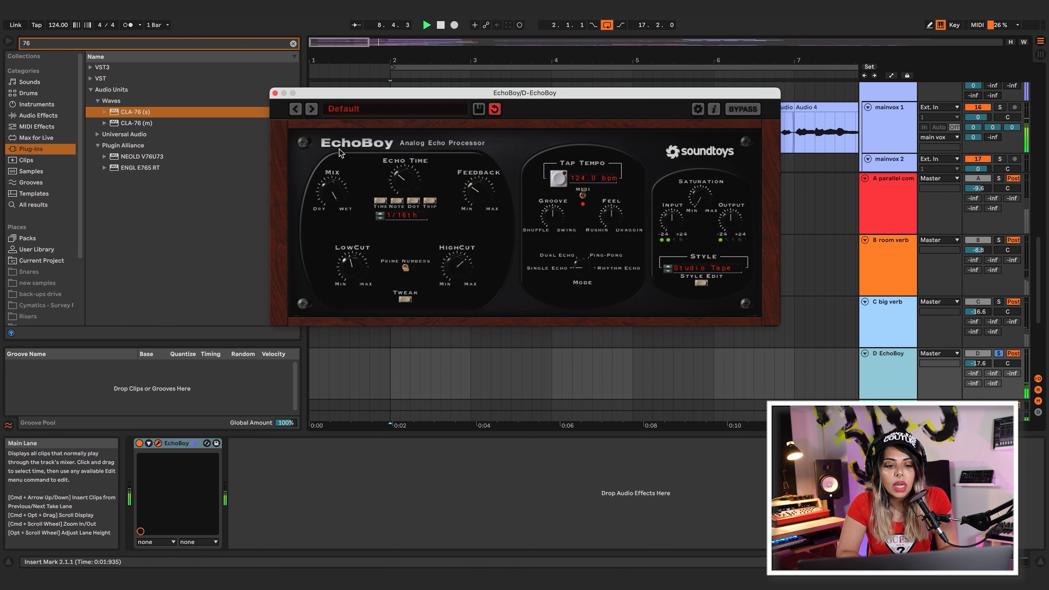
left_click_drag(381, 96, 249, 239)
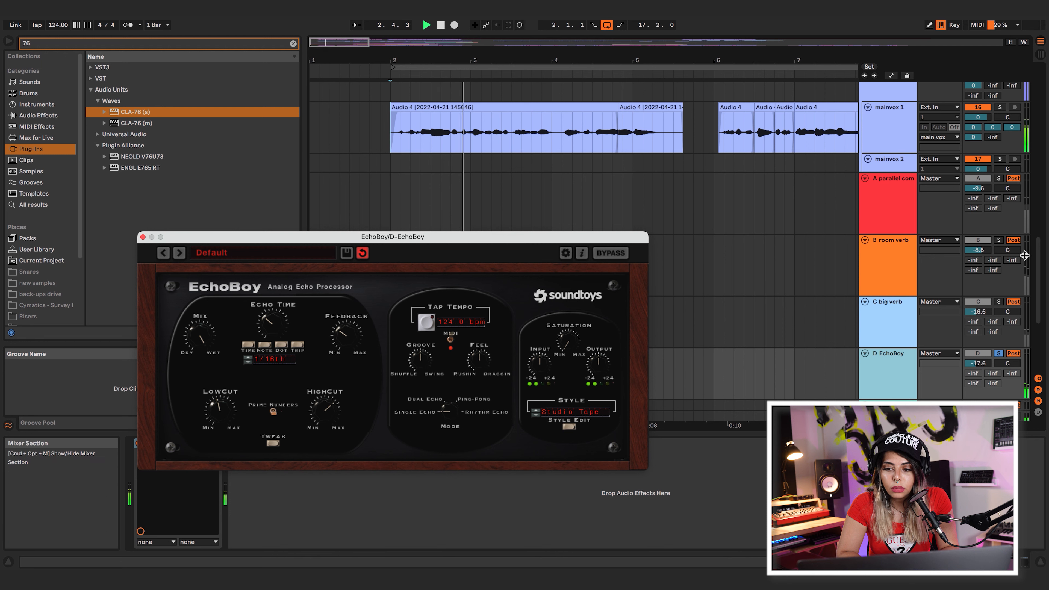
Unsolo the D EchoBoy return and sweep its volume from -56.0 dB up to 6.0 dB while the vocal plays.
left_click(976, 363)
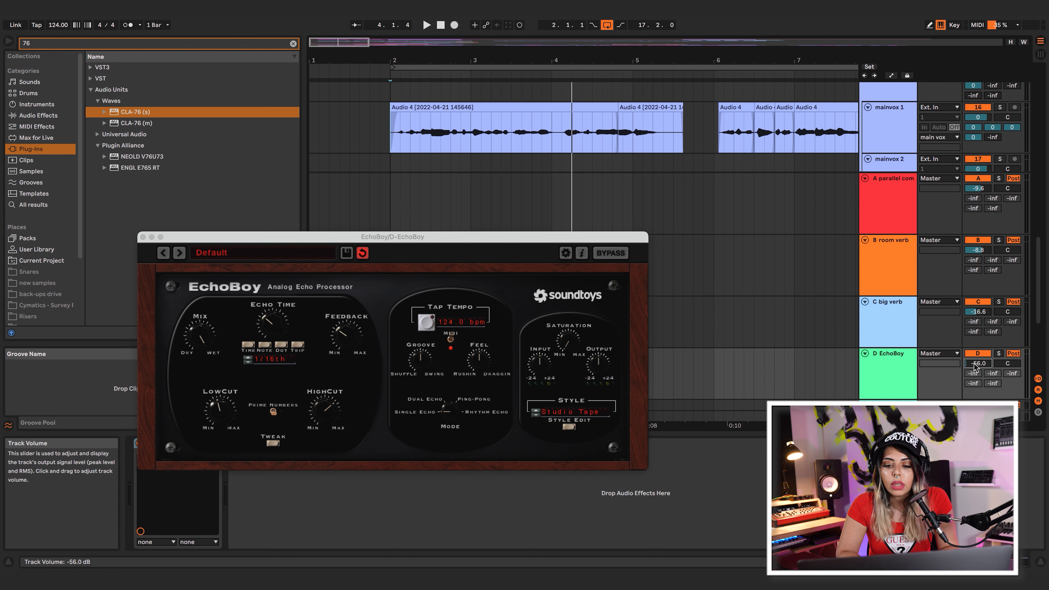
left_click_drag(977, 364, 977, 356)
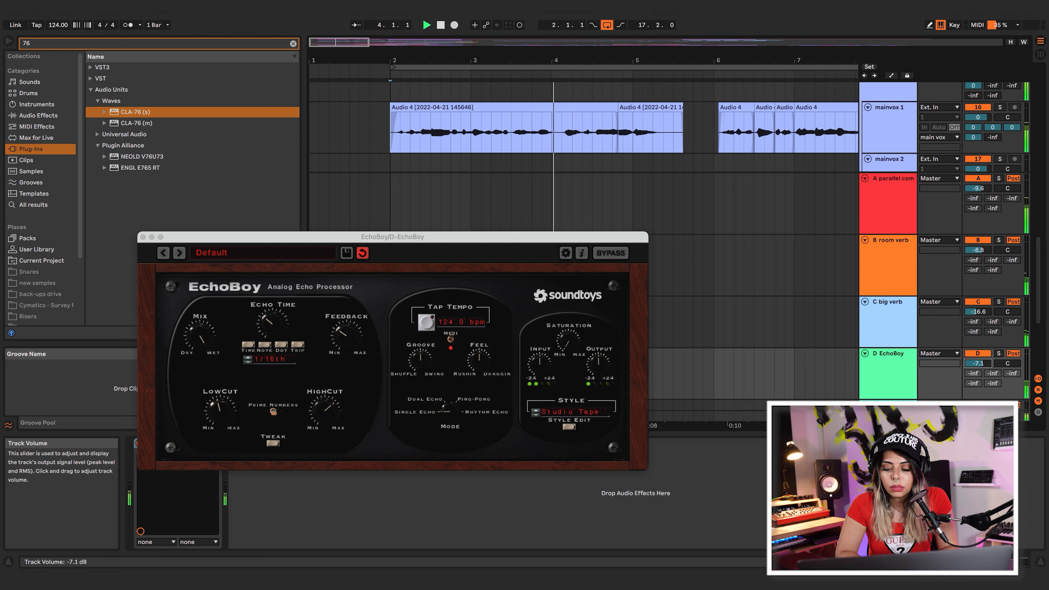
left_click_drag(977, 363, 978, 358)
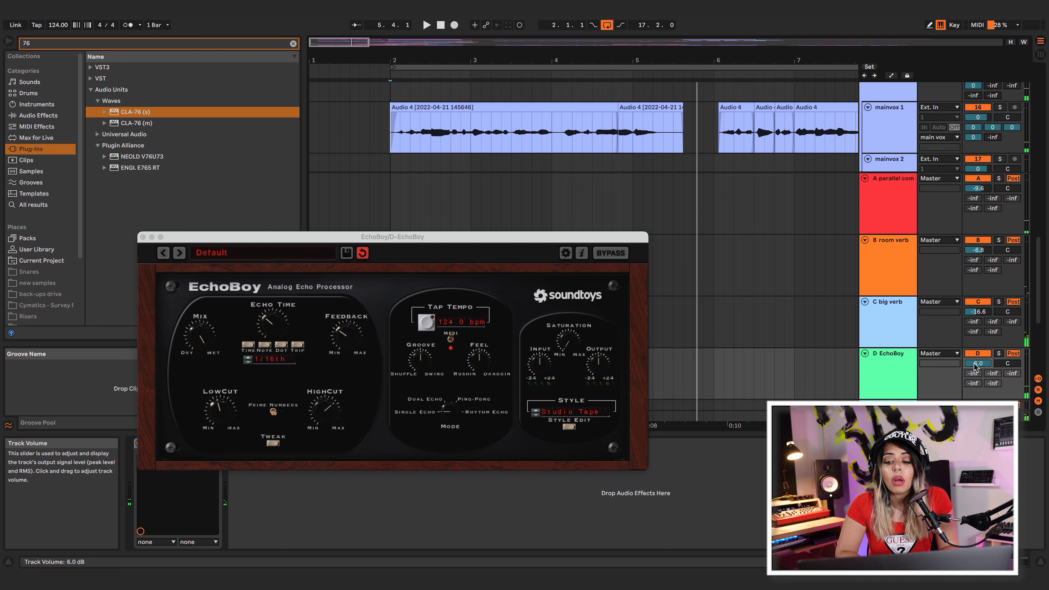
Audition the D EchoBoy return's volume at -4.0 dB, -11.5 dB and -4.5 dB while replaying the vocal.
key("space")
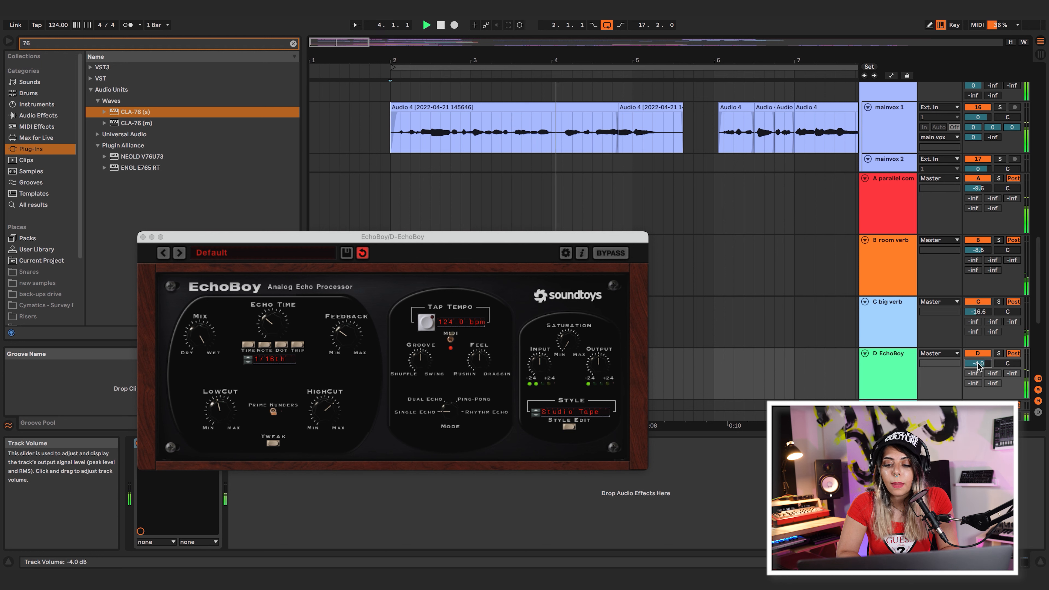
left_click_drag(977, 363, 977, 368)
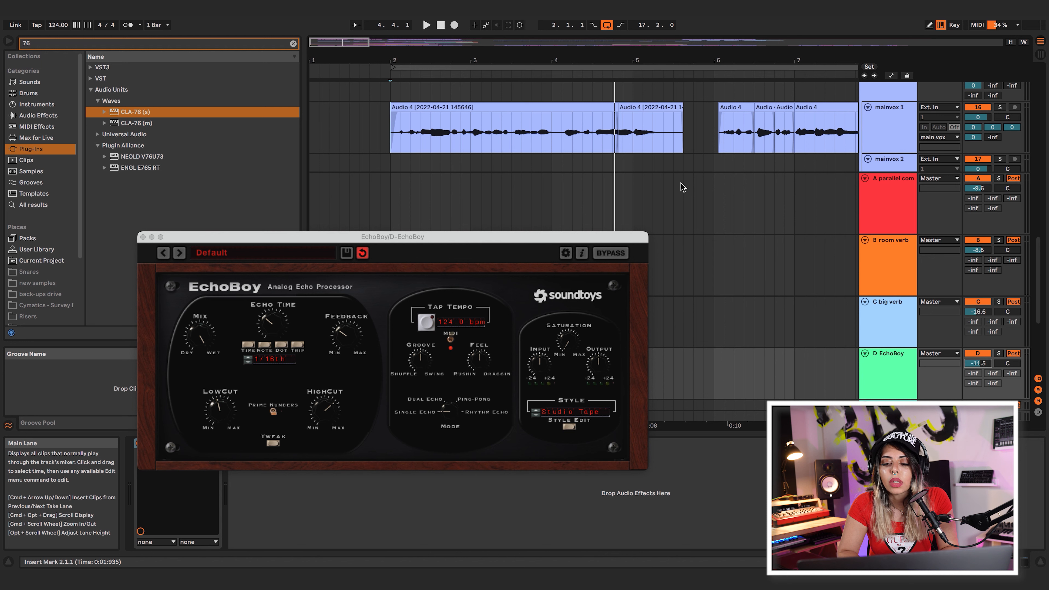
key("space")
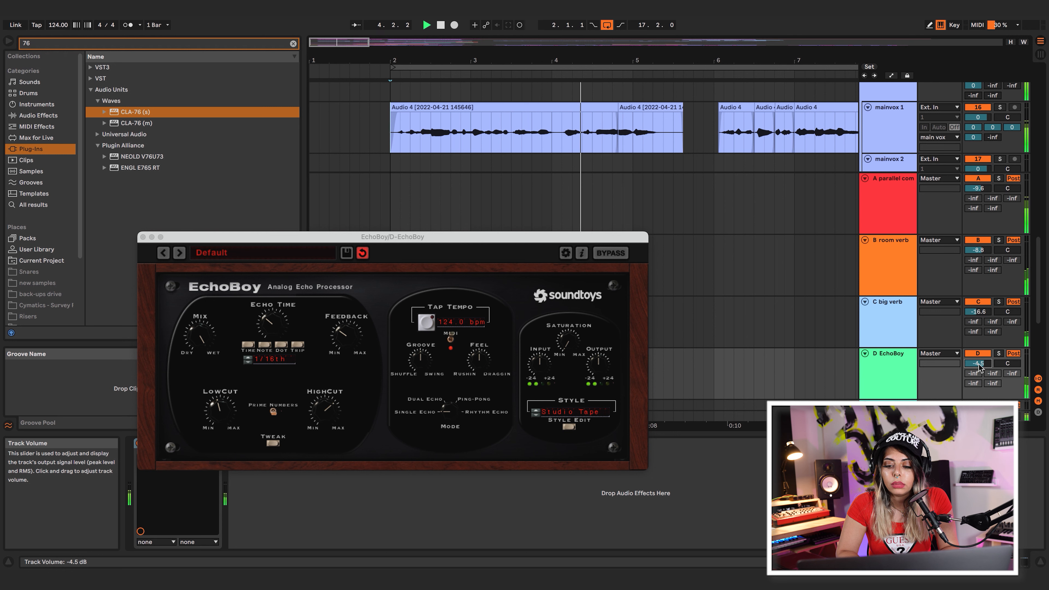
mouse_move(978, 365)
left_mouse_down()
mouse_move(978, 349)
mouse_move(978, 372)
left_mouse_up()
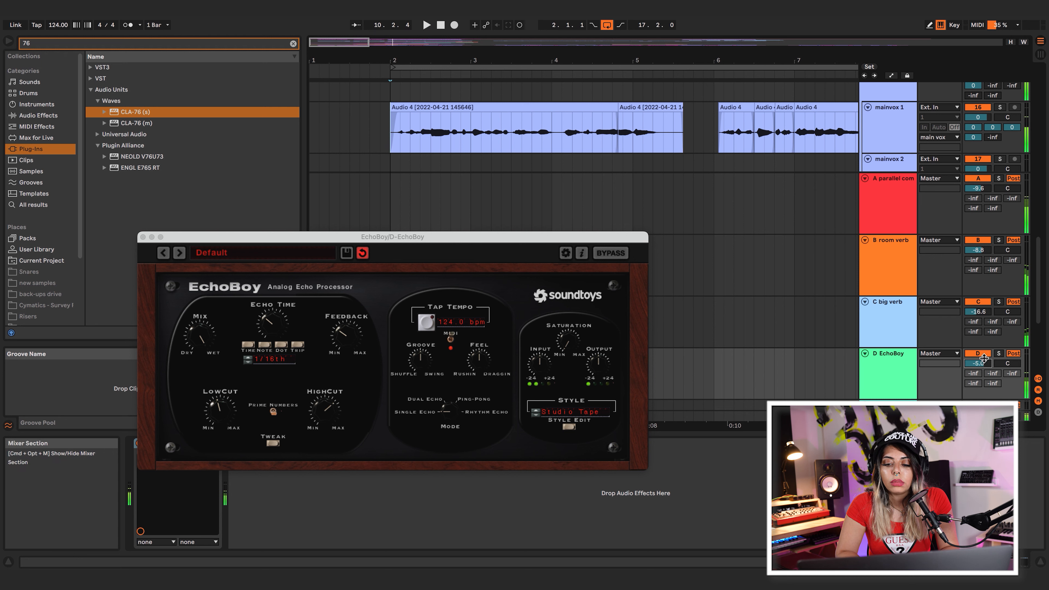
Toggle the D EchoBoy return off and on for comparison, and set its volume to -6.5 dB during playback.
left_click(981, 354)
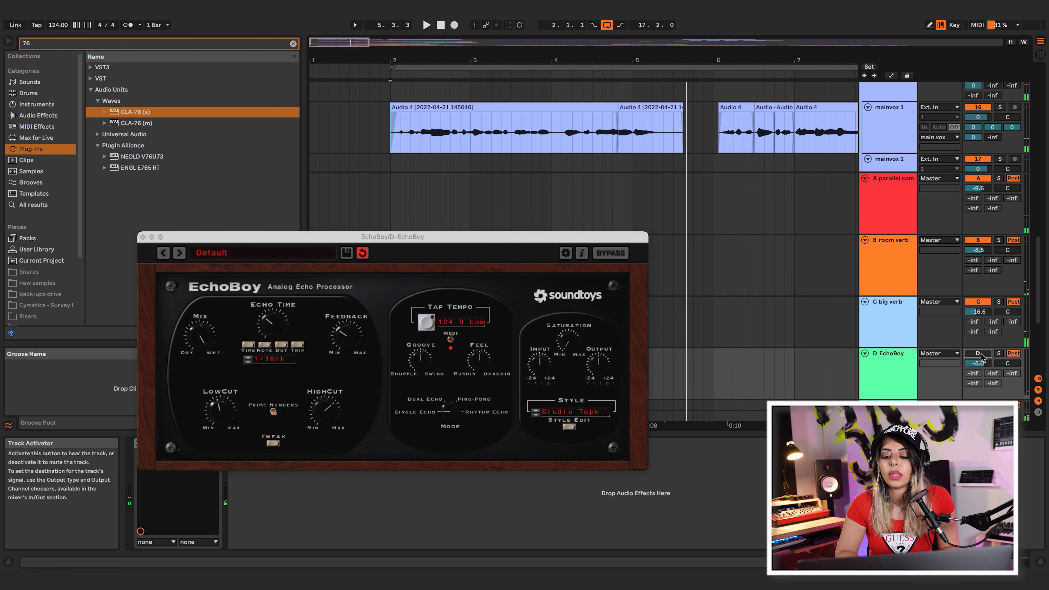
key("space")
left_click_drag(978, 363, 978, 365)
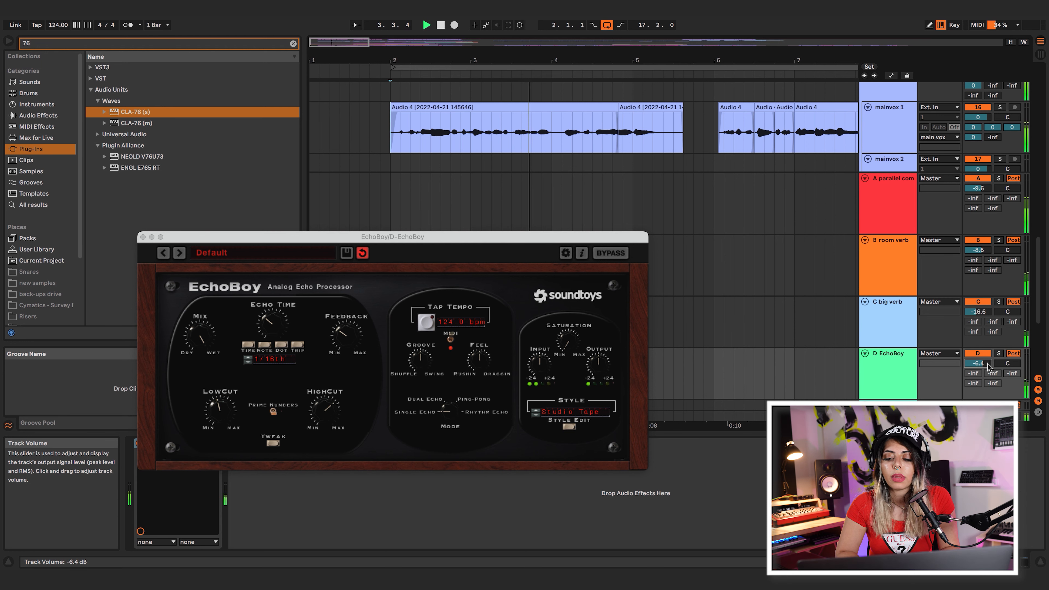
Fold the A parallel compression return track while the vocal keeps playing.
scroll(667, 253, "down", 1)
scroll(667, 254, "right", 3)
scroll(667, 253, "up", 2)
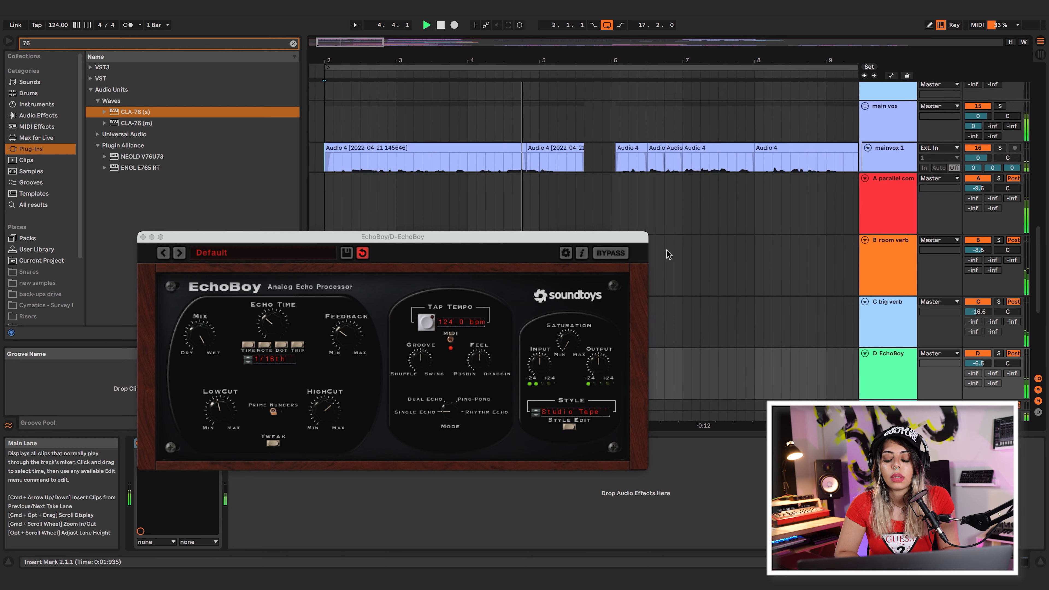
left_click(865, 178)
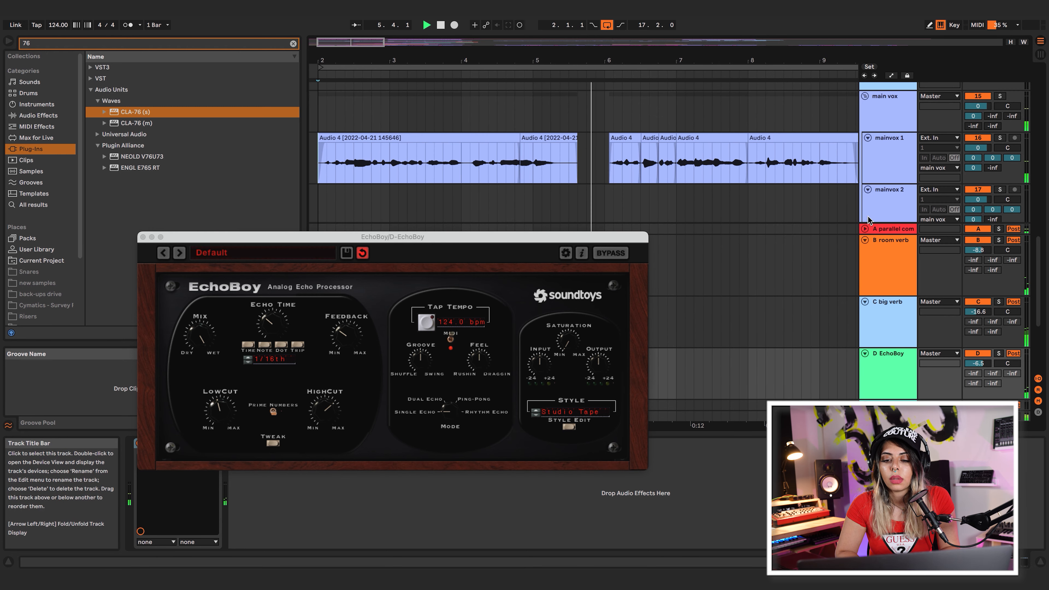
Fold the B room verb, C big verb and D EchoBoy return tracks and close the EchoBoy plug-in window.
left_click(865, 241)
left_click(865, 301)
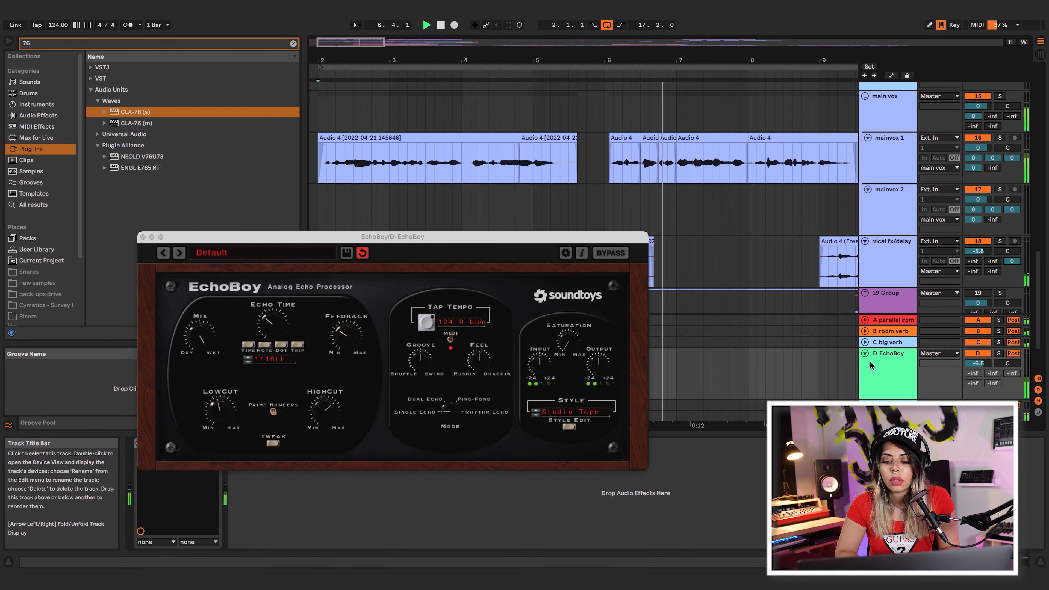
left_click(865, 353)
scroll(805, 343, "left", 2)
scroll(805, 343, "up", 1)
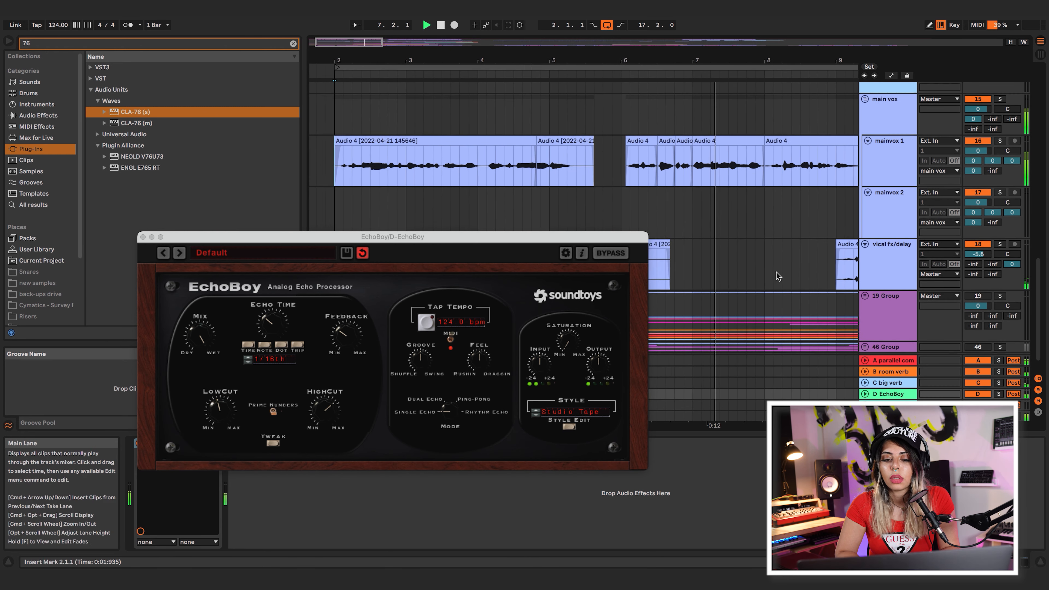
left_click(143, 237)
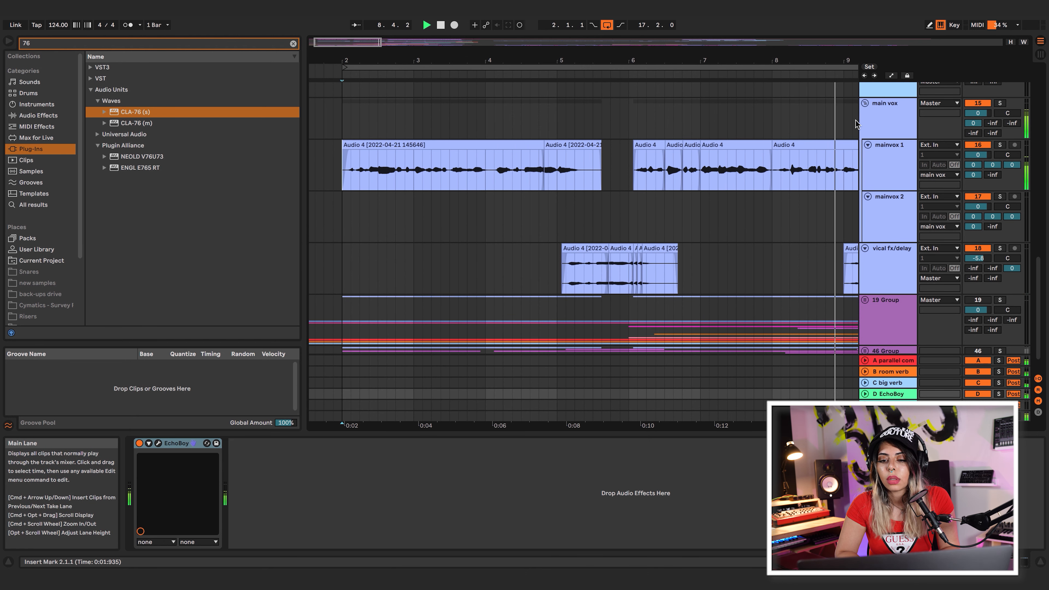
Bypass the main vox group's effect rack and the A to D return tracks, and play the group soloed to hear the dry vocal.
left_click(898, 114)
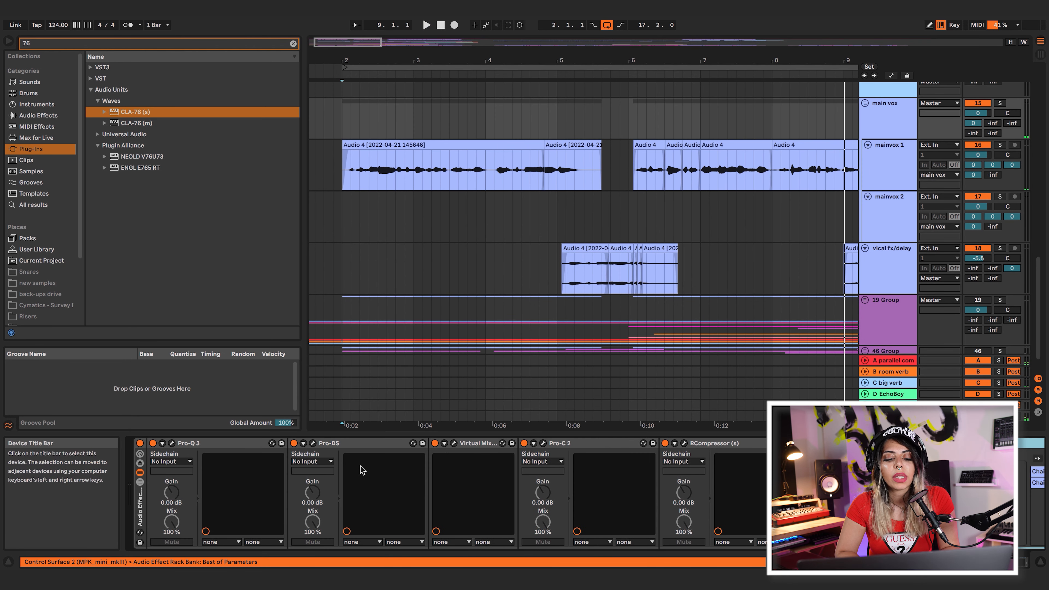
left_click(140, 444)
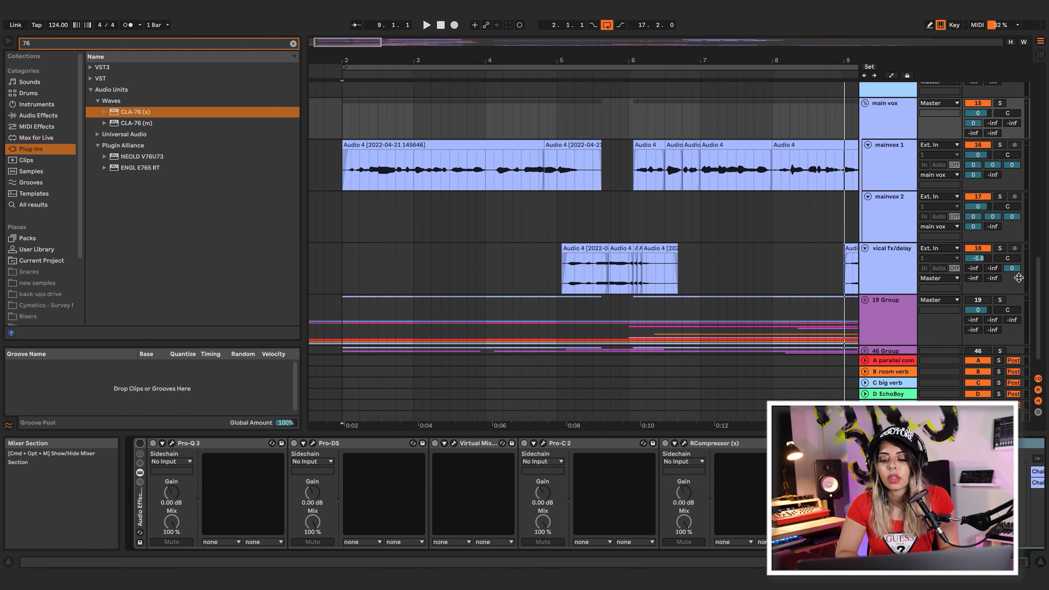
left_click(983, 362)
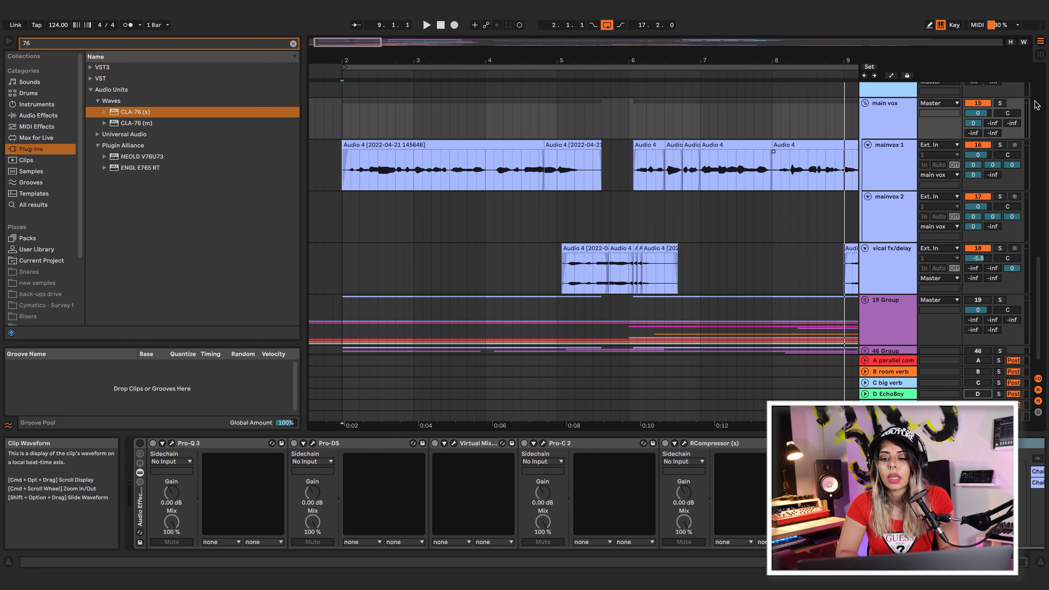
key("space")
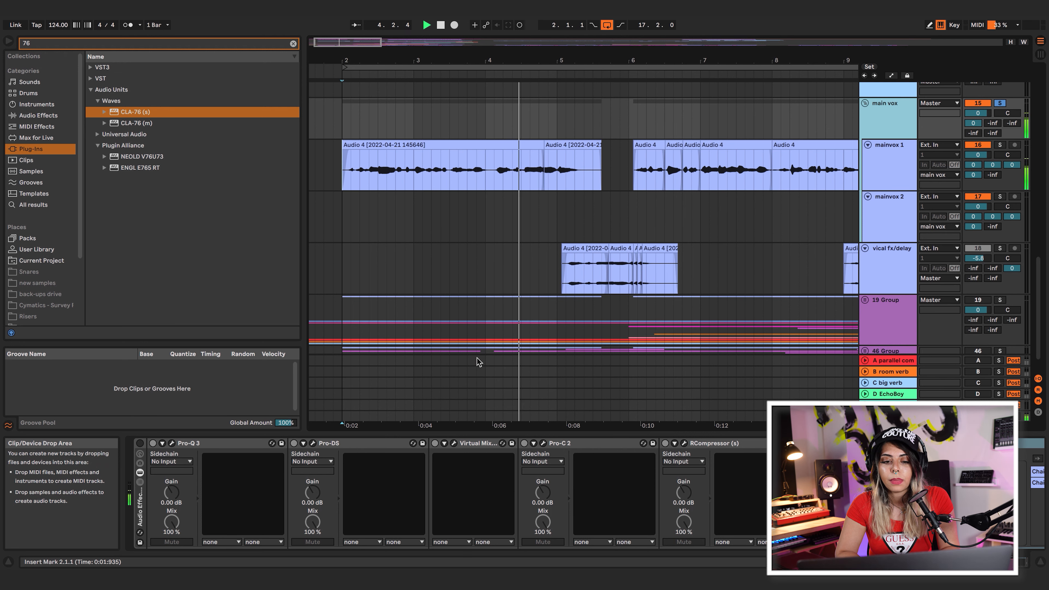
Reactivate the main vox group's effect rack and replay the soloed vocal from the loop start for comparison.
key("space")
left_click(139, 445)
key("space")
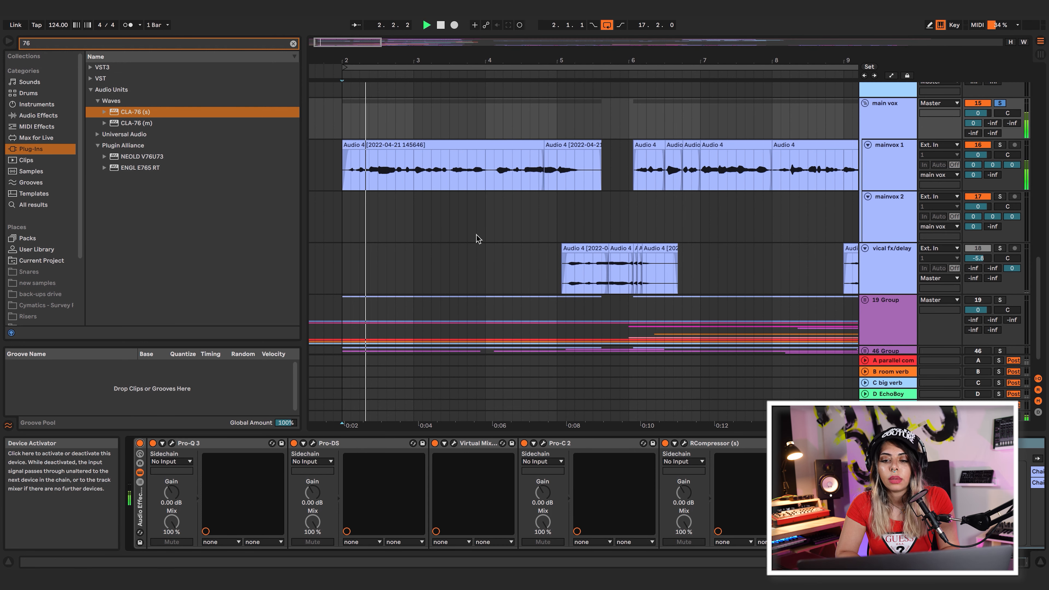
Try the main vox group's A, B and C sends at 0 dB, return them to -inf, and reactivate return tracks A to D during playback.
left_click_drag(992, 123, 993, 79)
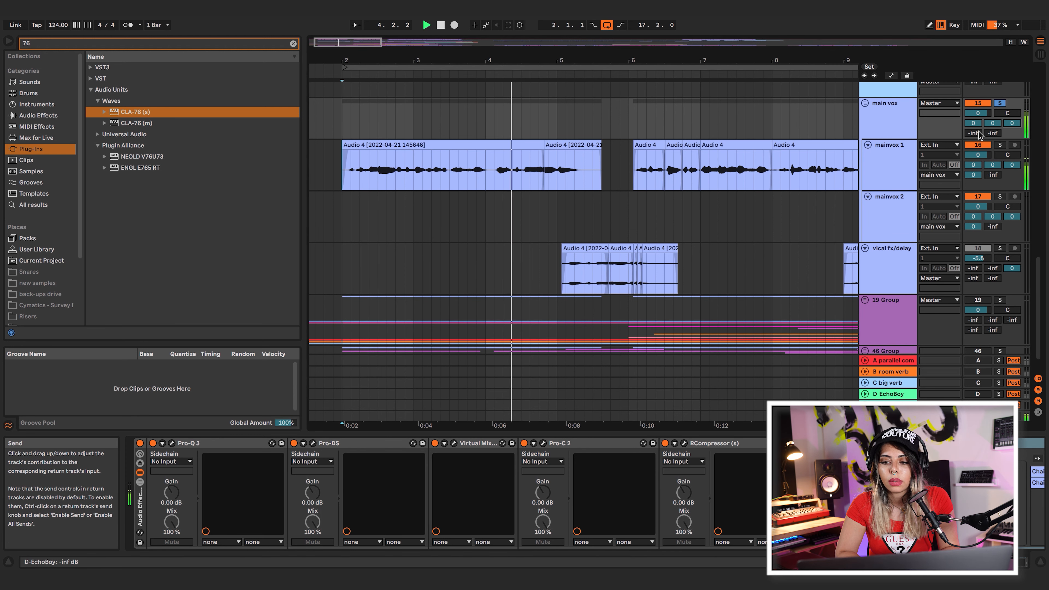
left_click_drag(992, 123, 973, 165)
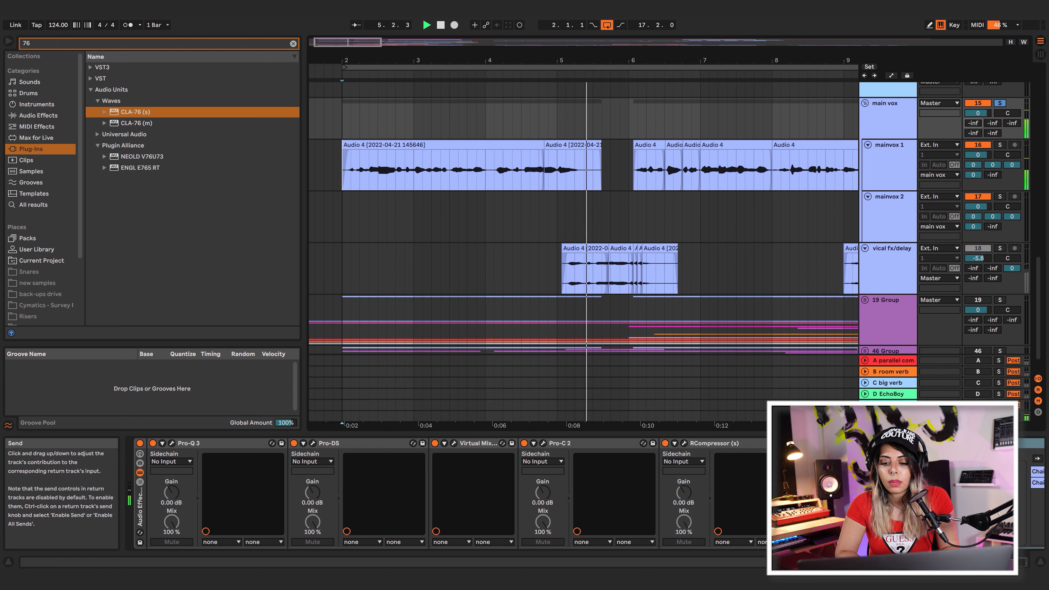
left_click(975, 362)
left_click(977, 371)
left_click(978, 383)
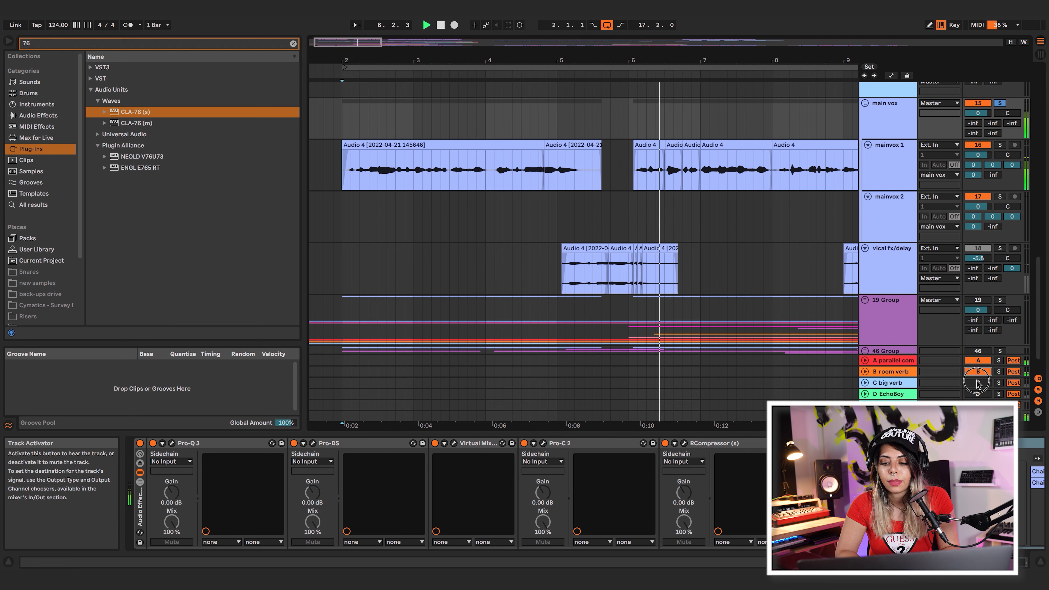
left_click(978, 394)
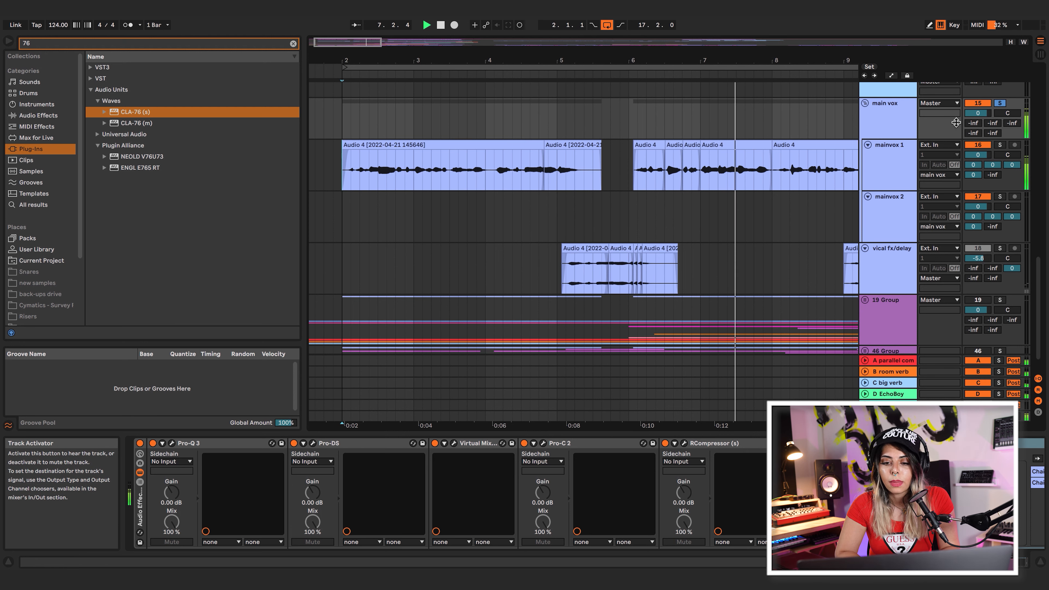
Unsolo the main vox group, set its volume to -1.9 dB while listening in the full mix, and stop playback.
left_click(1000, 103)
scroll(747, 192, "down", 4)
scroll(747, 192, "up", 8)
scroll(747, 192, "down", 8)
left_click_drag(989, 138, 989, 142)
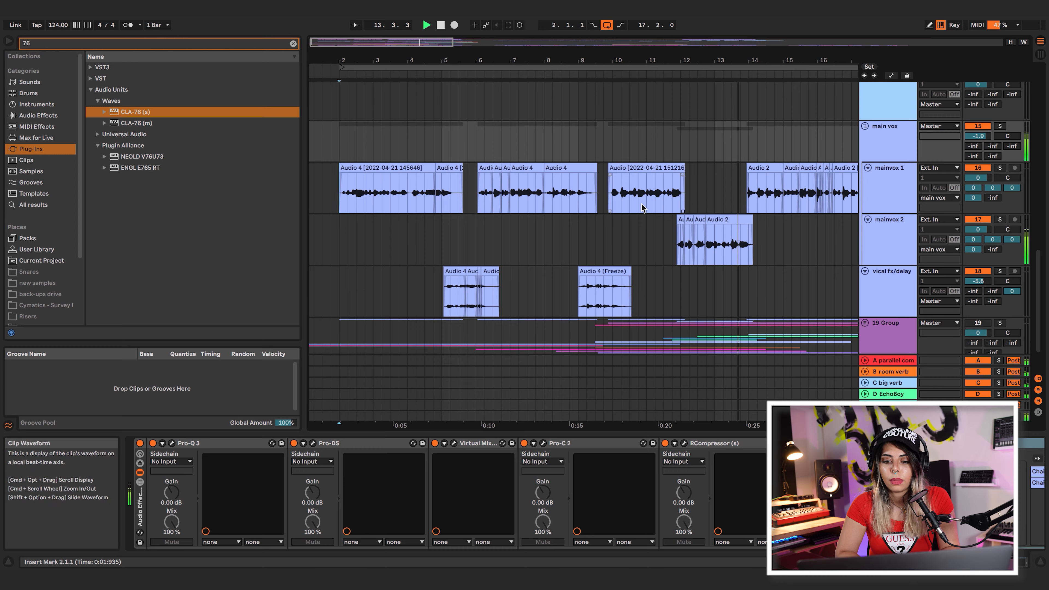
key("minus")
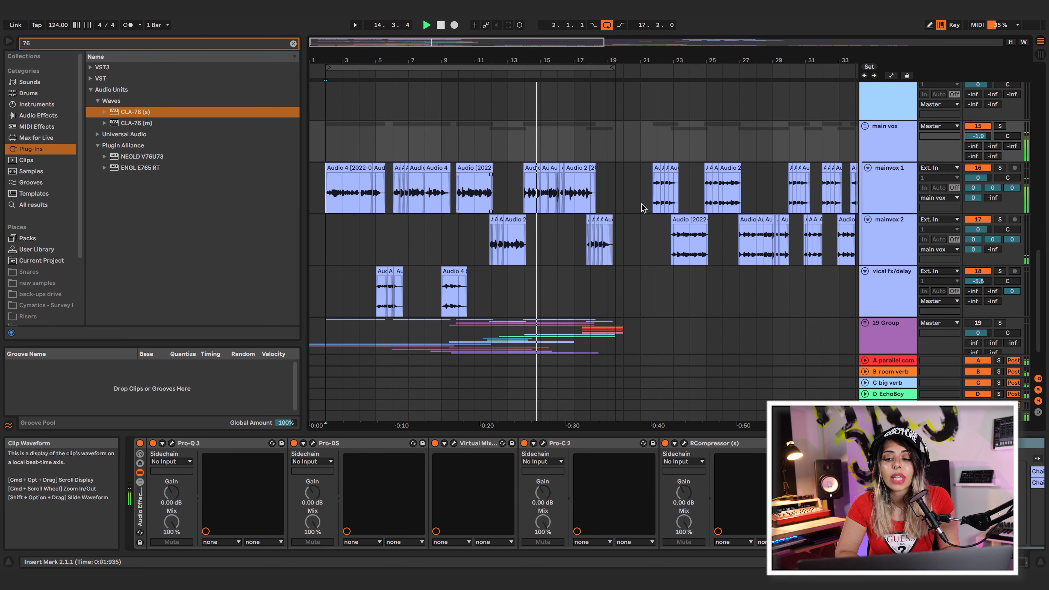
key("space")
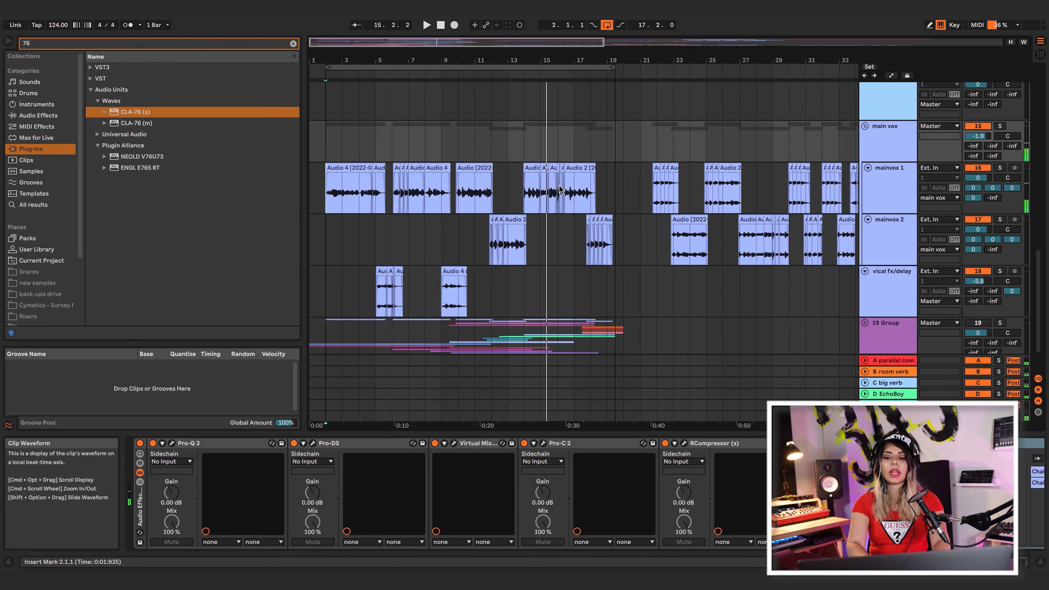